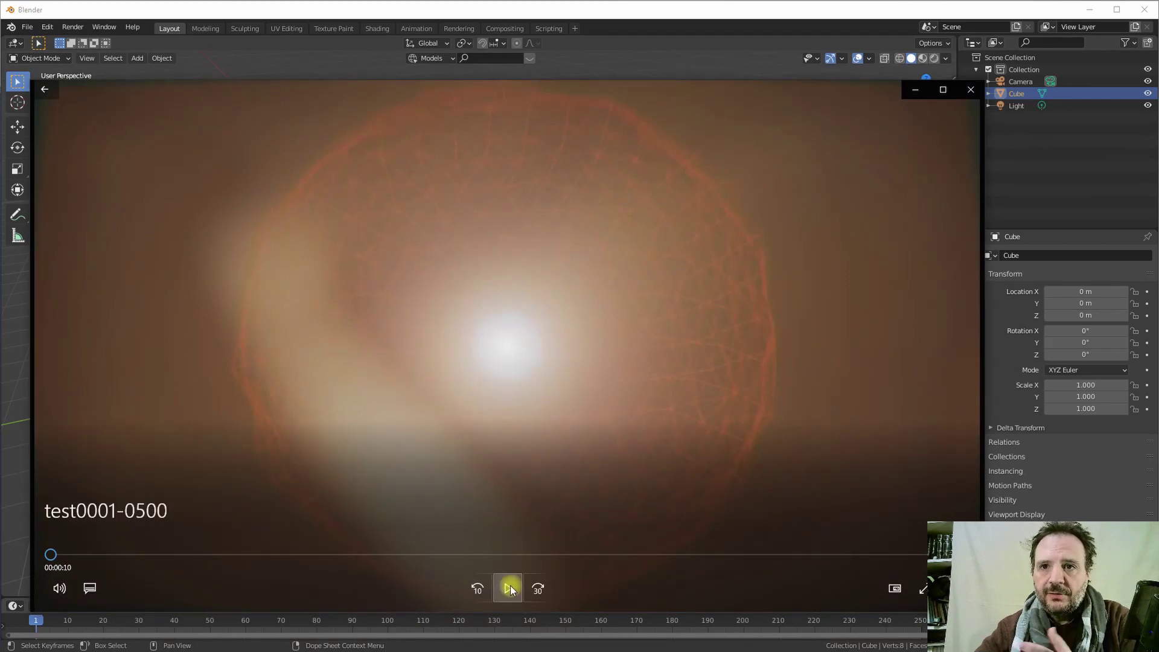
Play the rendered test0001-0500 clip showing the orange burst with wireframe shards
left_click(509, 588)
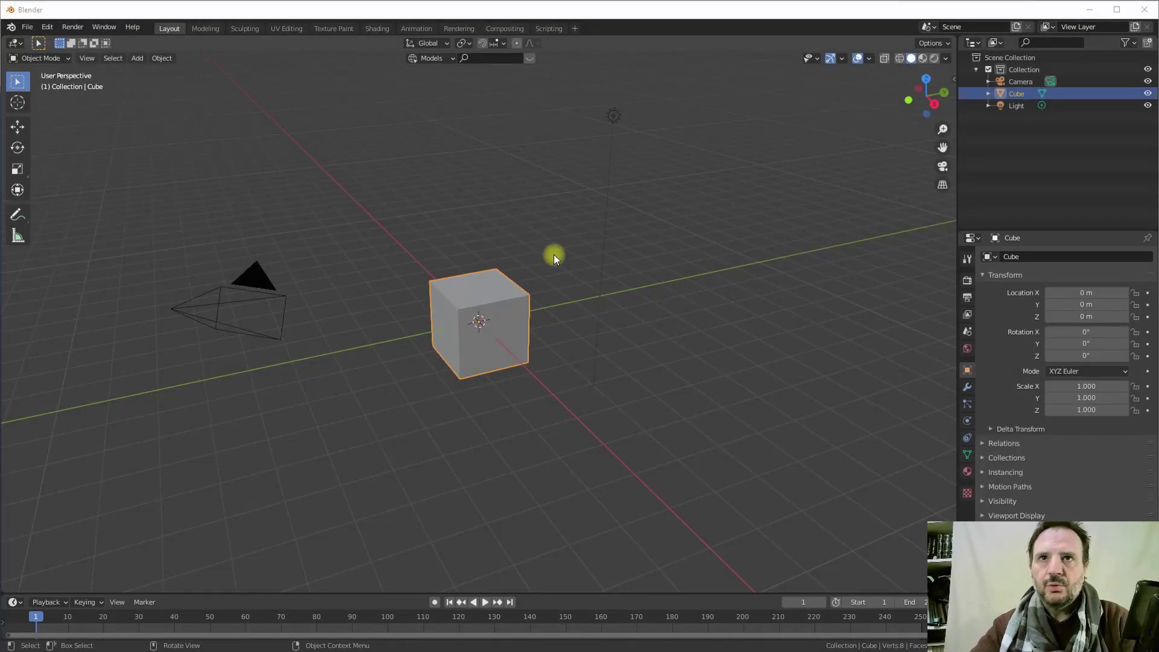
Delete the default cube, camera and light, and add an icosphere at the origin
left_click_drag(149, 110, 708, 411)
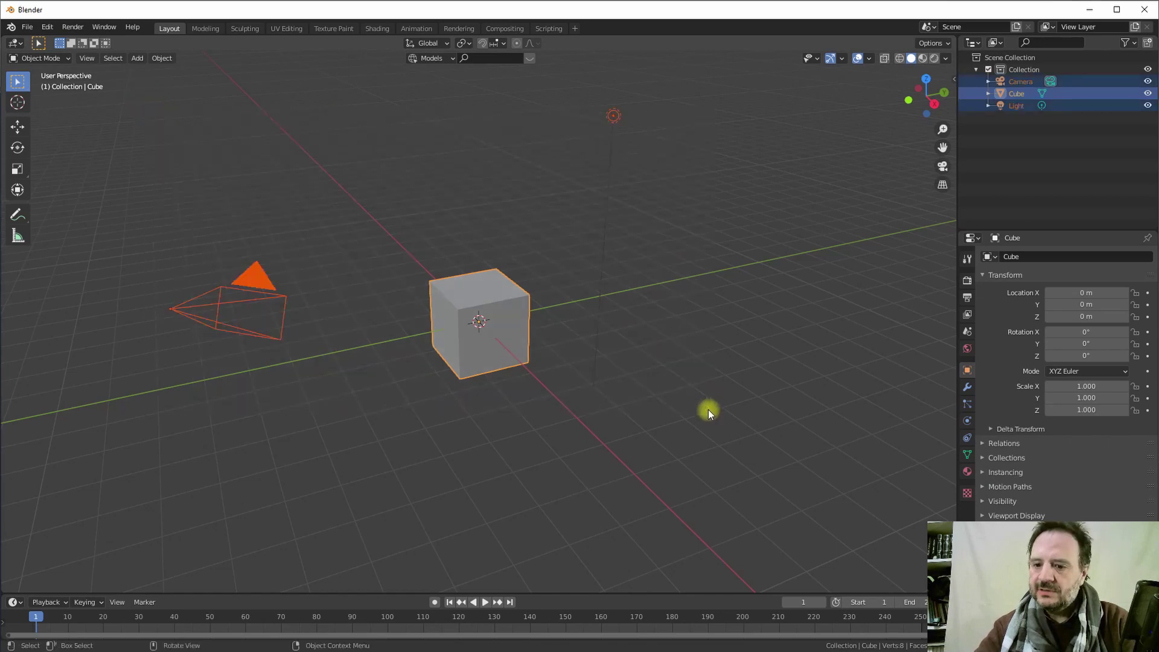
key("Delete")
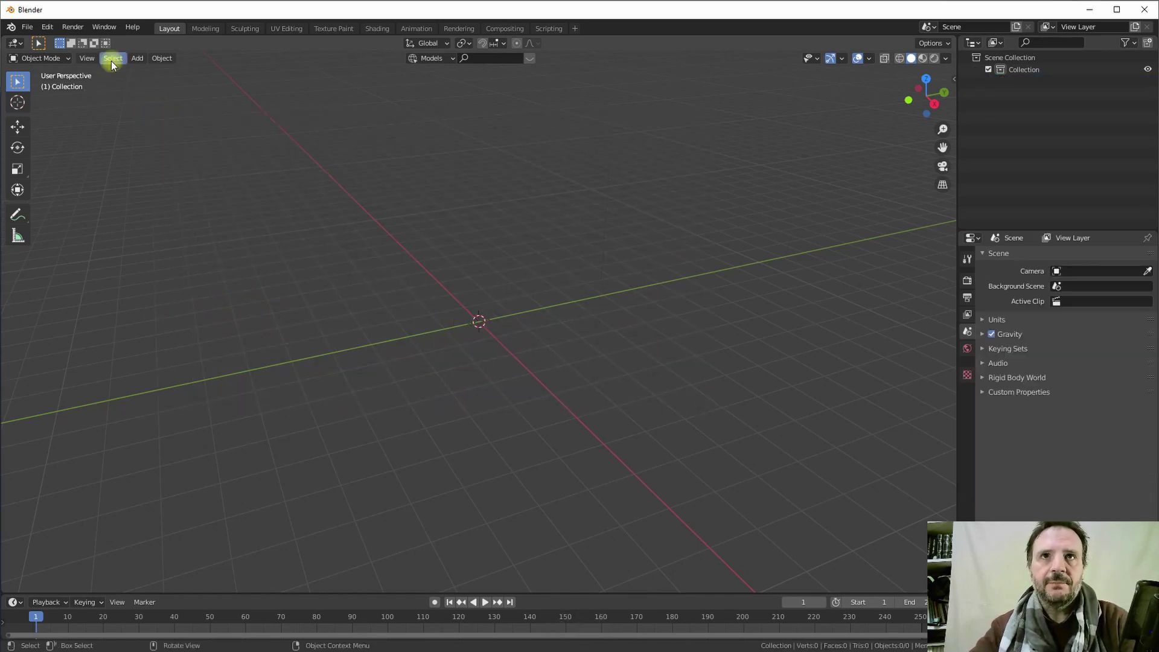
left_click(136, 57)
mouse_move(153, 71)
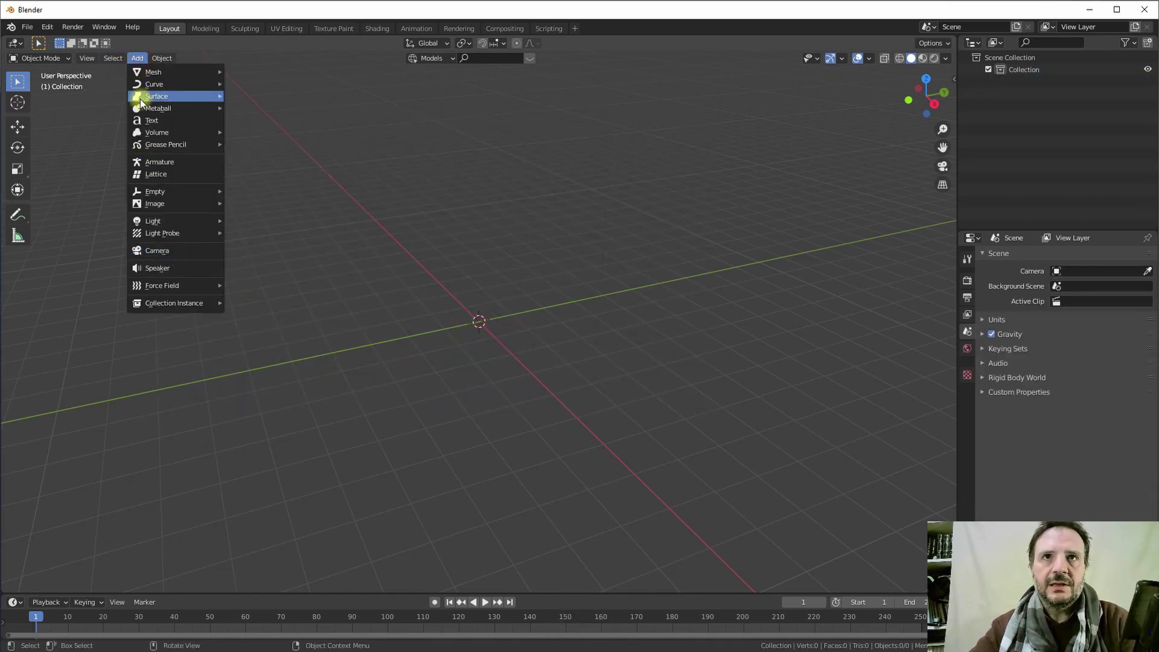
left_click(248, 120)
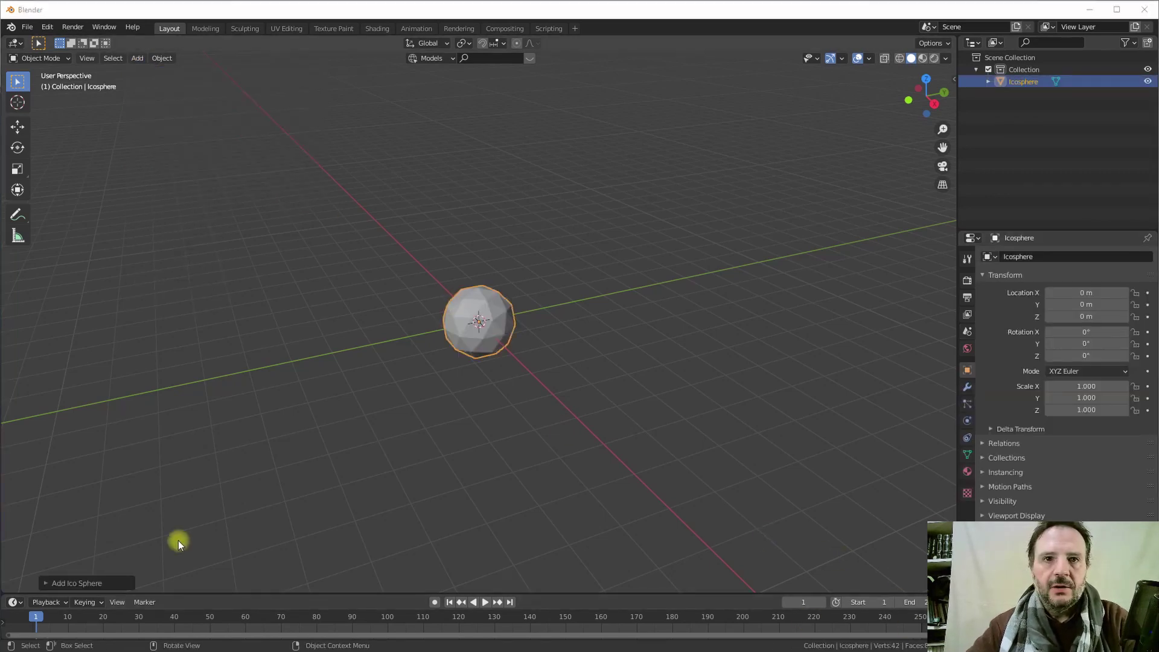
Raise the icosphere's subdivisions to 4 for a smoother sphere
left_click(46, 583)
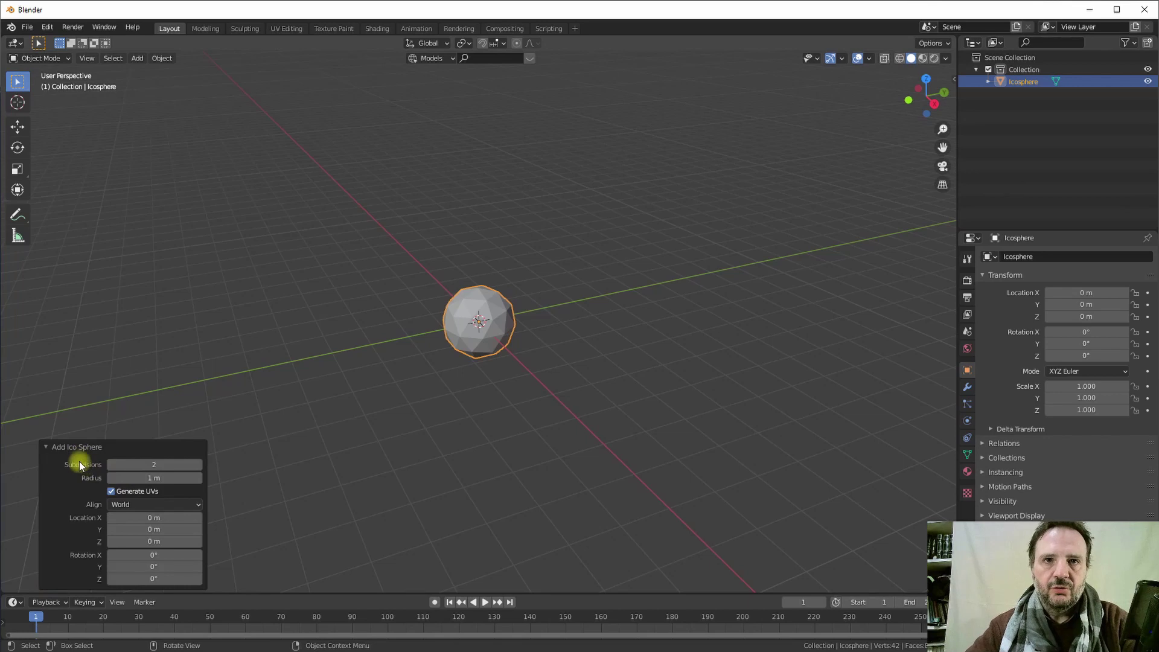
left_click(142, 463)
type("4")
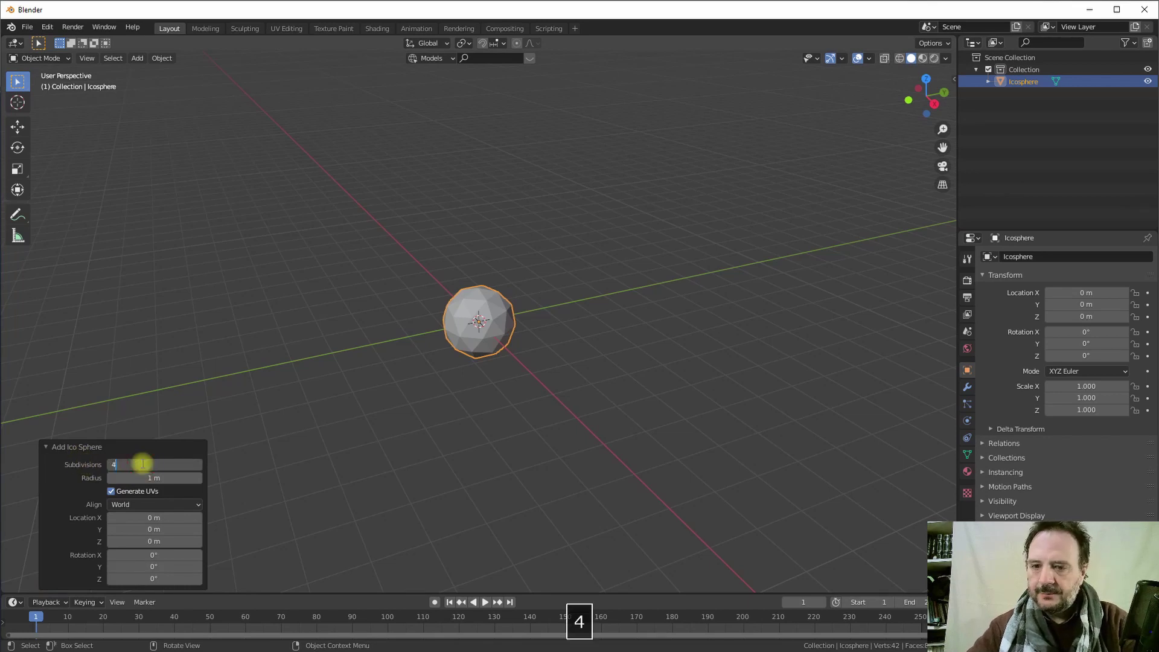
key("Return")
scroll(494, 342, "up", 4)
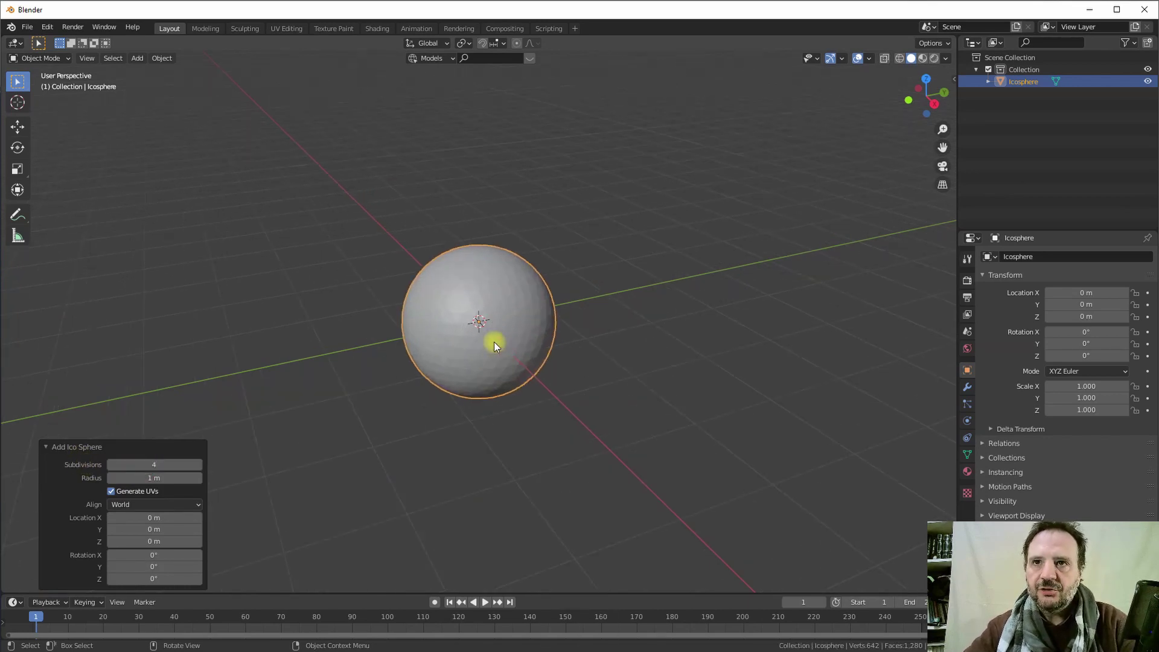
scroll(493, 342, "up", 4)
scroll(494, 342, "down", 1)
scroll(494, 342, "down", 5)
scroll(494, 342, "down", 3)
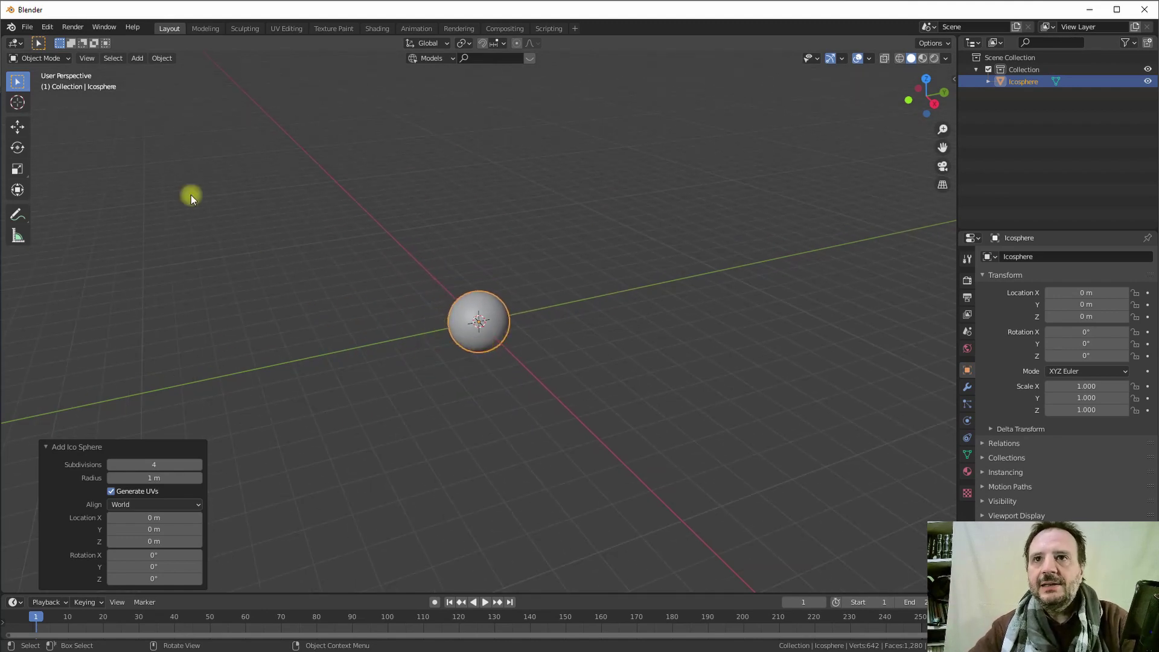
left_click(47, 27)
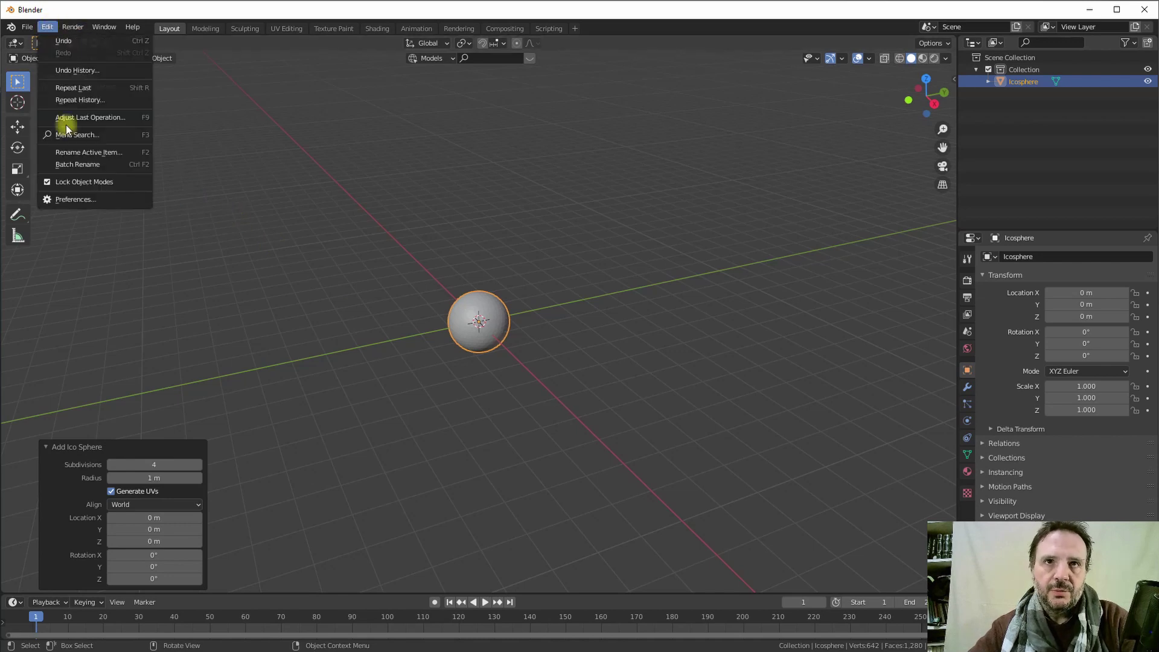
left_click(65, 199)
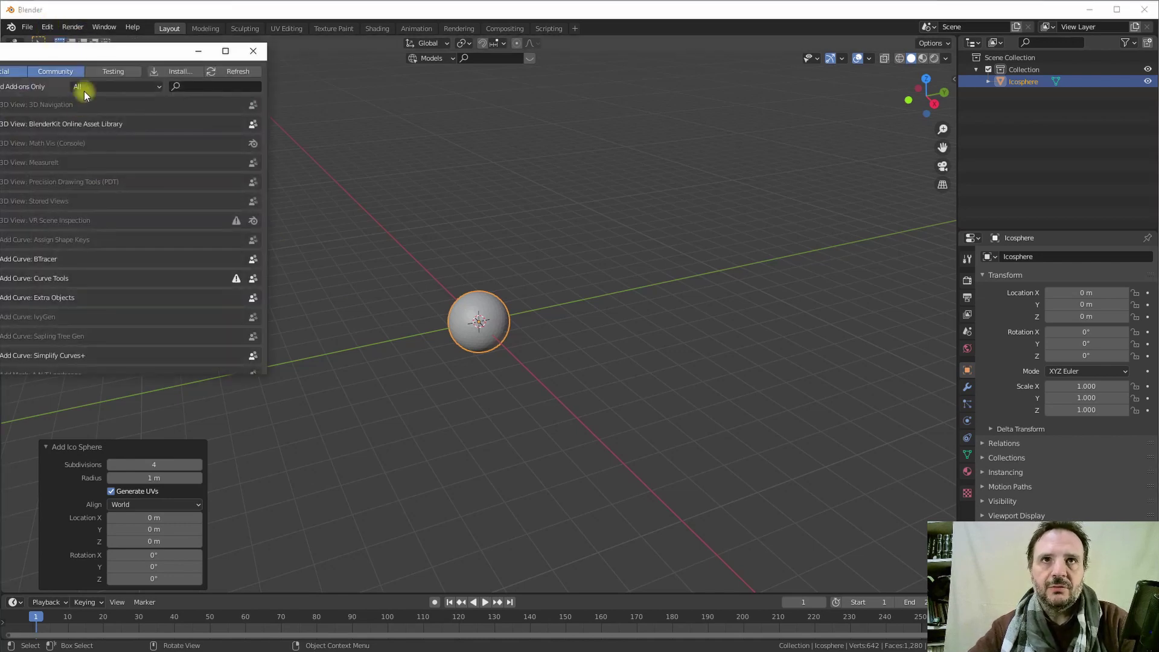
left_click_drag(82, 55, 261, 106)
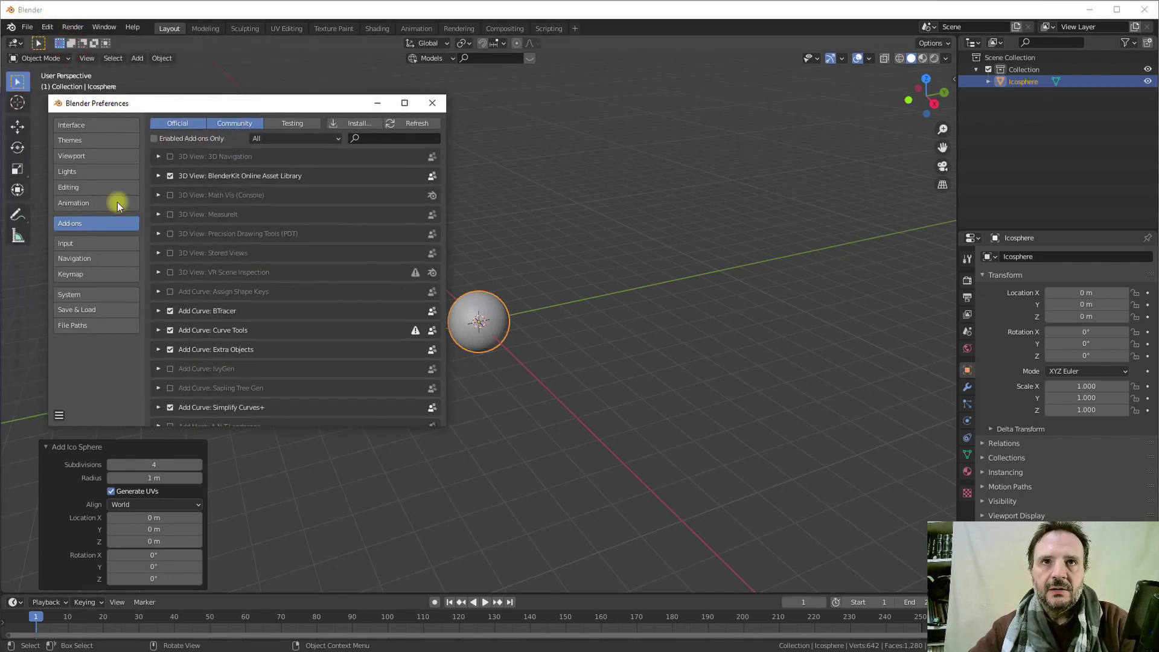
left_click(382, 138)
type("ce")
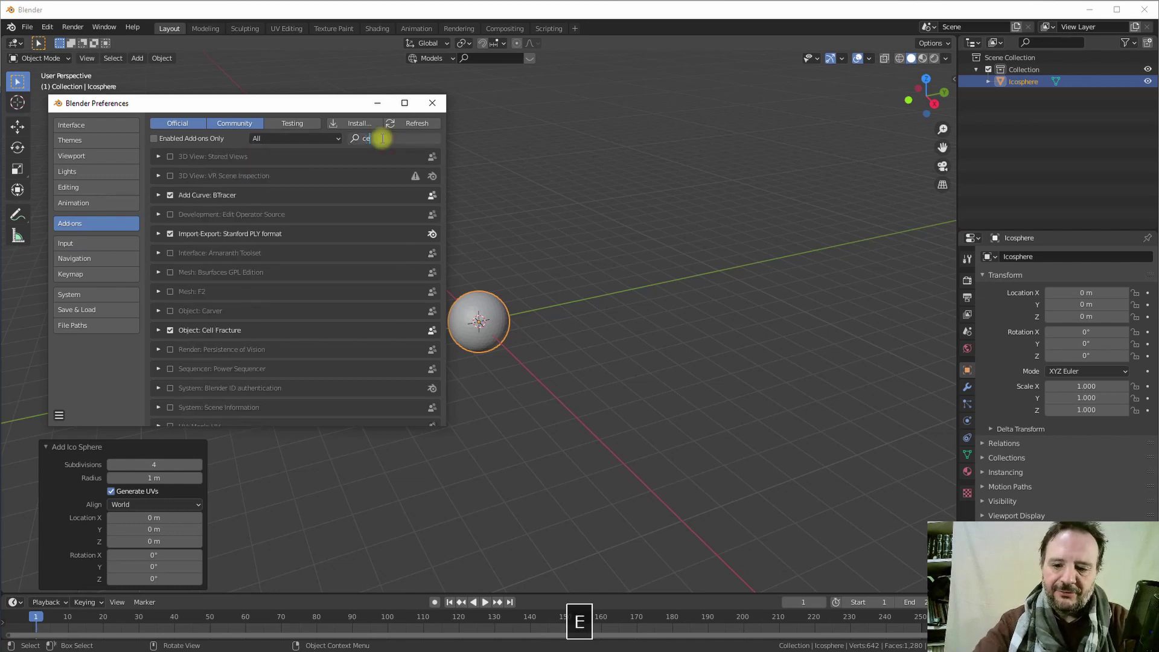
type("ll")
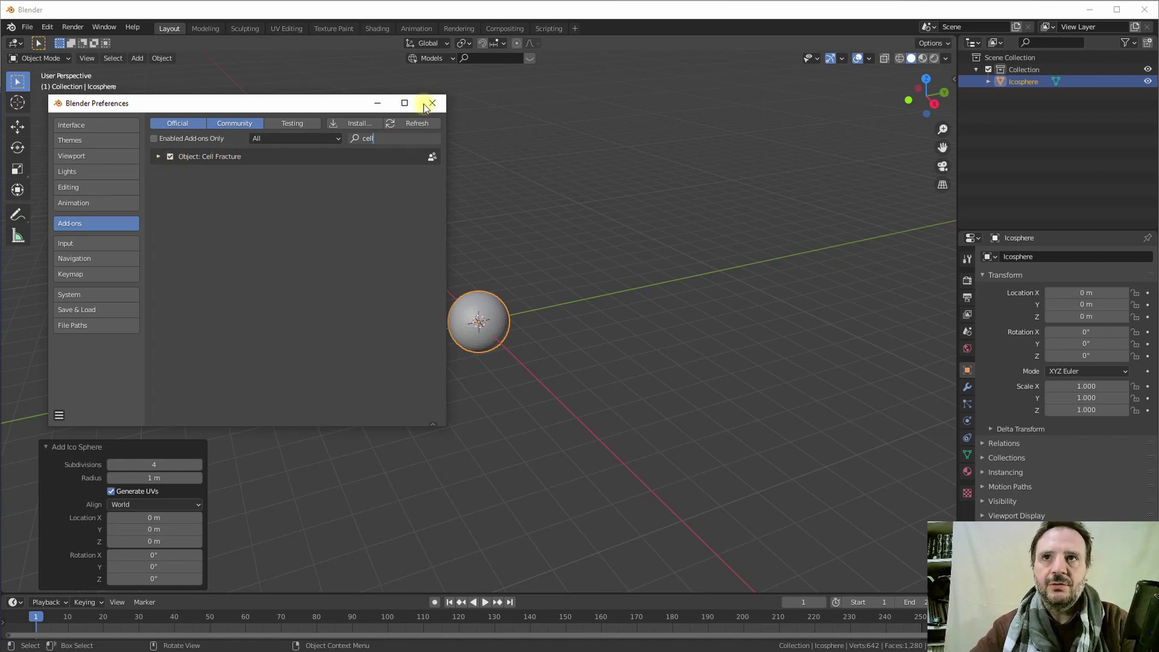
left_click(432, 102)
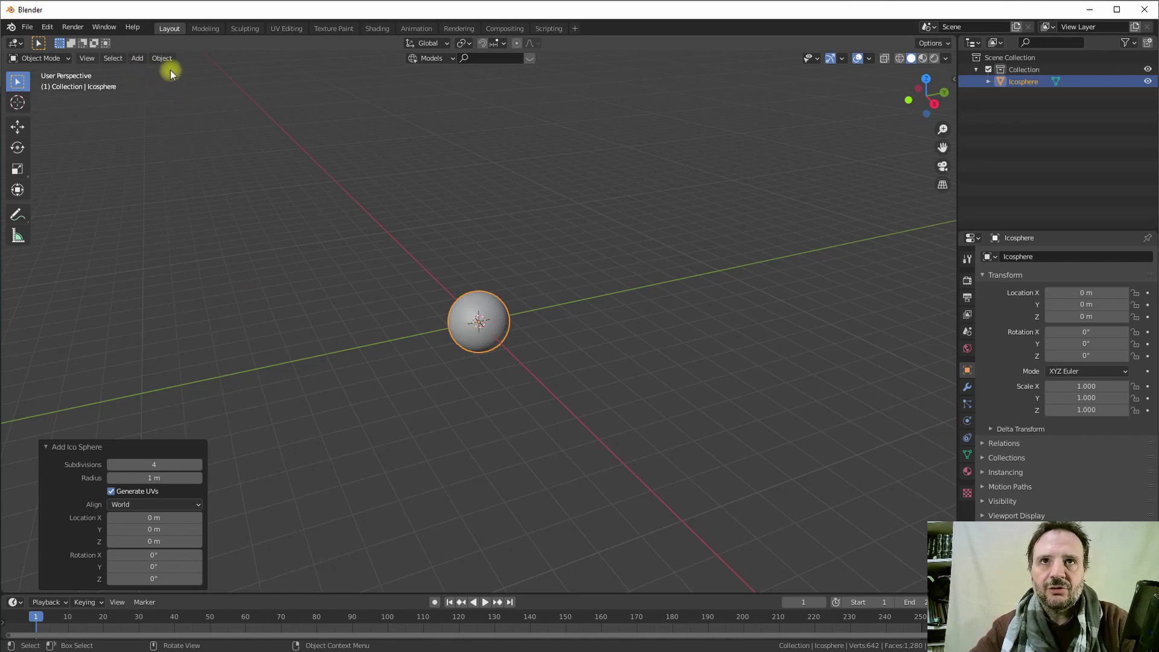
Collapse the creation settings, show the transform sidebar, and reach Quick Effects > Cell Fracture
left_click(48, 447)
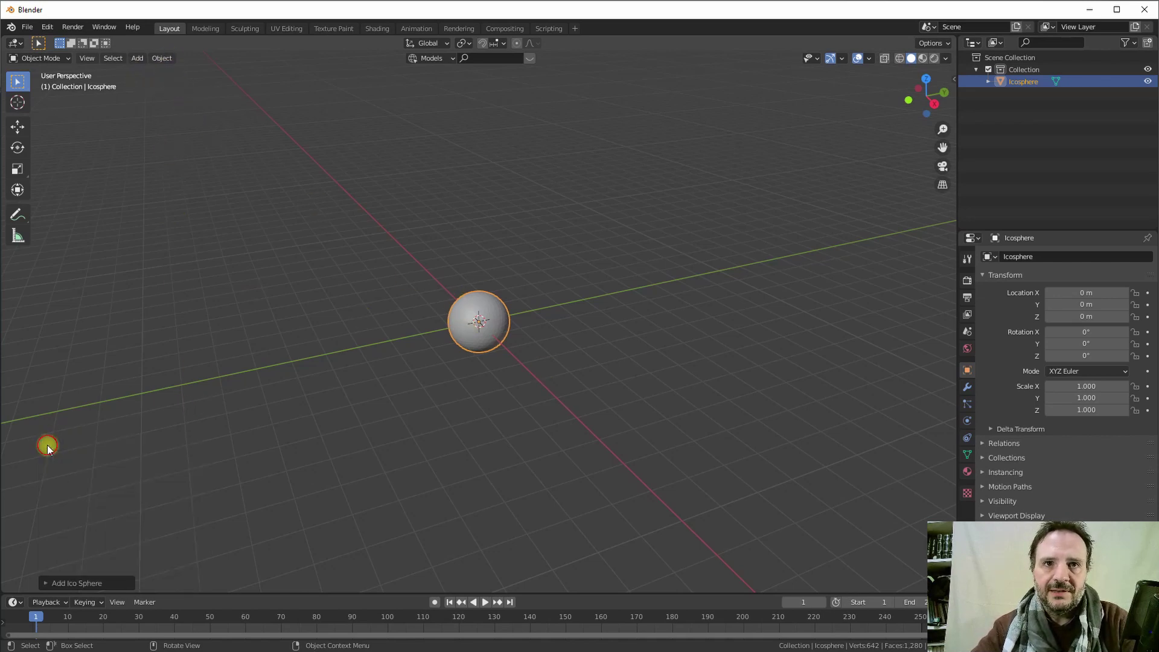
left_click(953, 79)
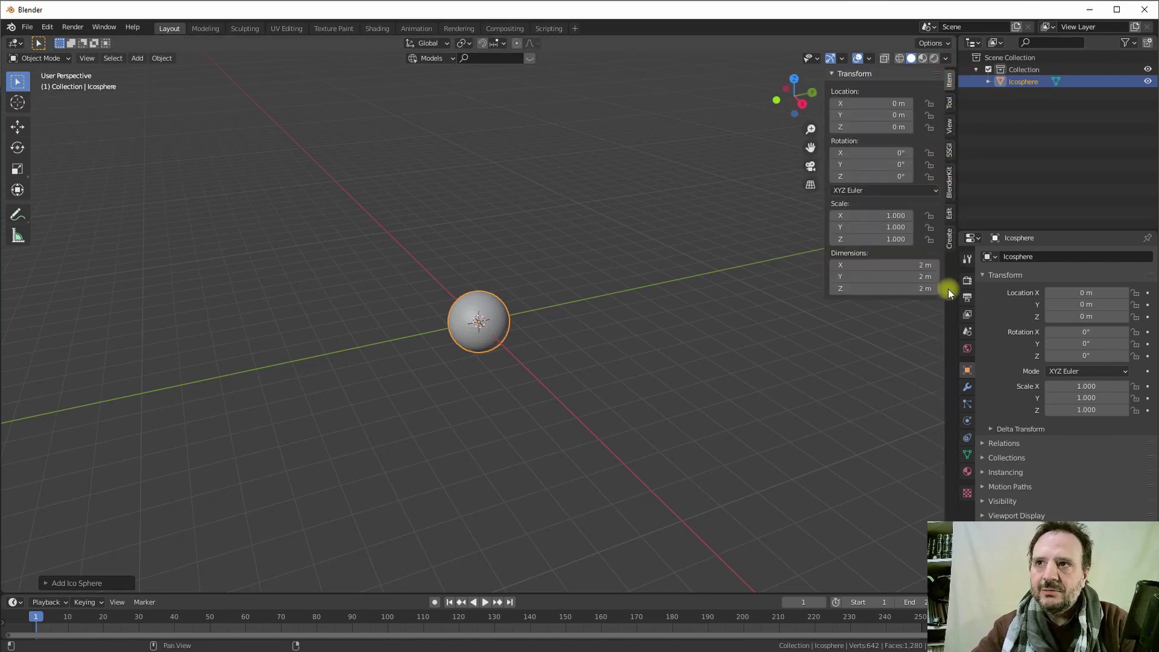
left_click(160, 59)
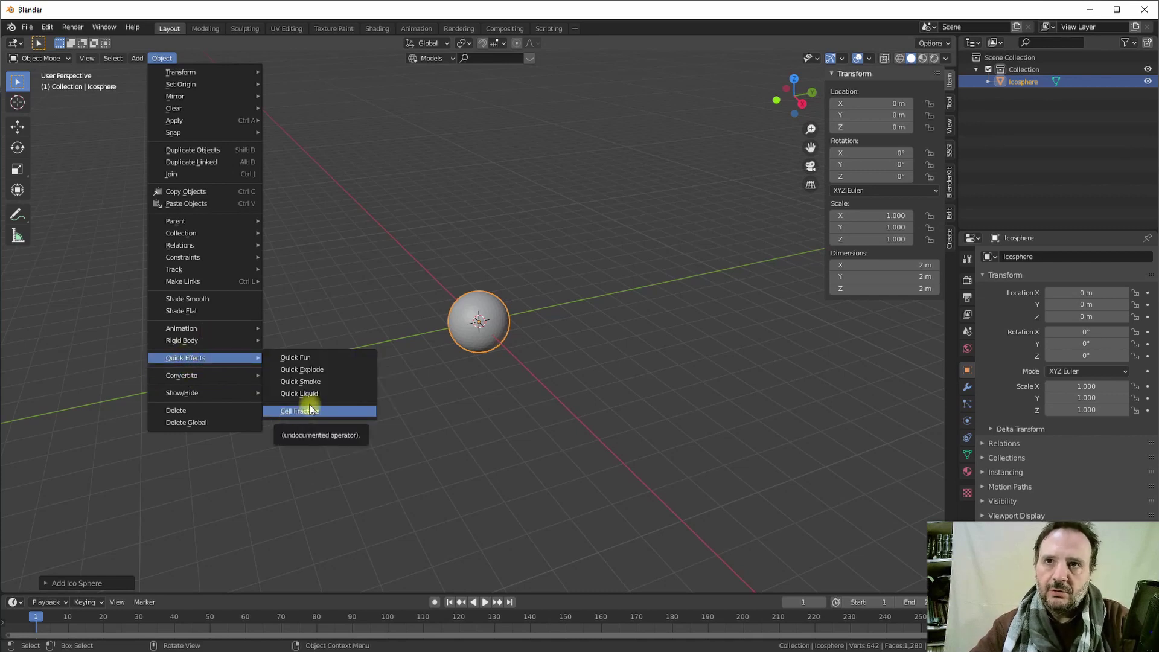
left_click(164, 57)
mouse_move(186, 357)
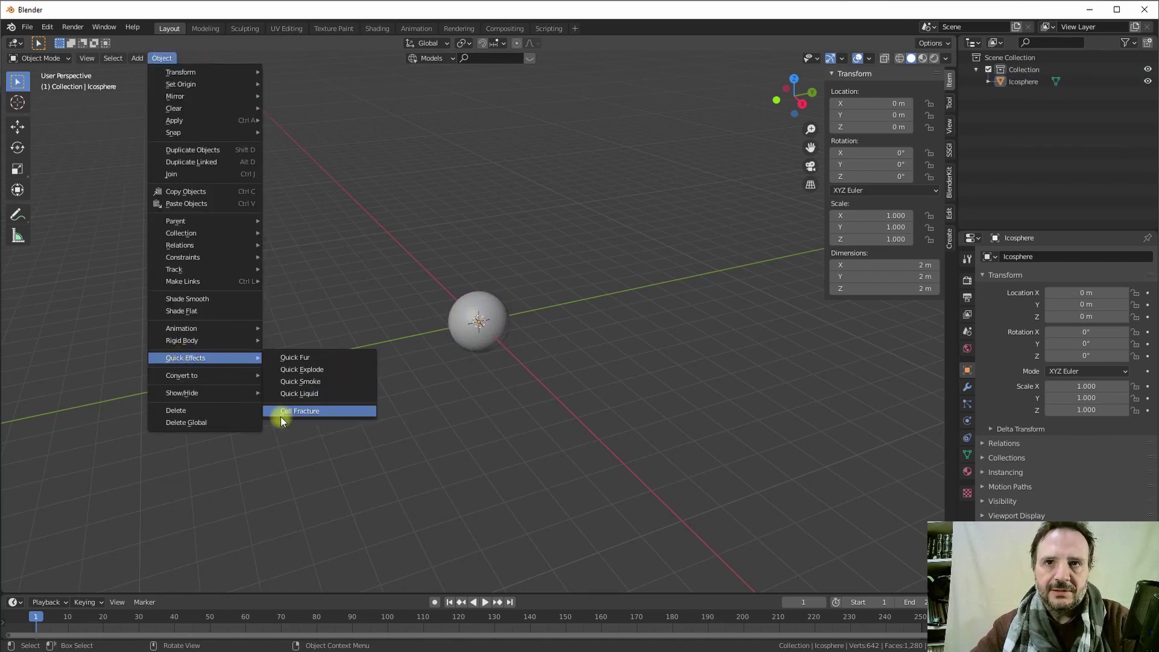
Open Cell Fracture with Source Limit 110, Noise 0.42 and Random recursive shatter at 0.31
left_click(285, 413)
left_click_drag(271, 318, 233, 149)
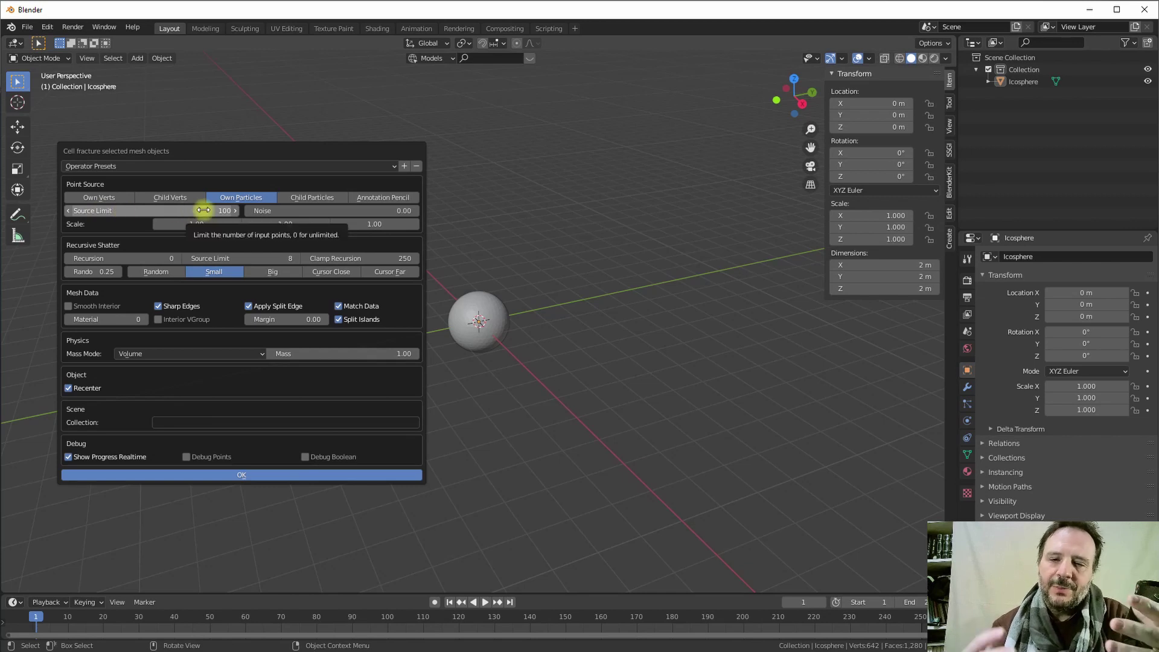
mouse_move(154, 210)
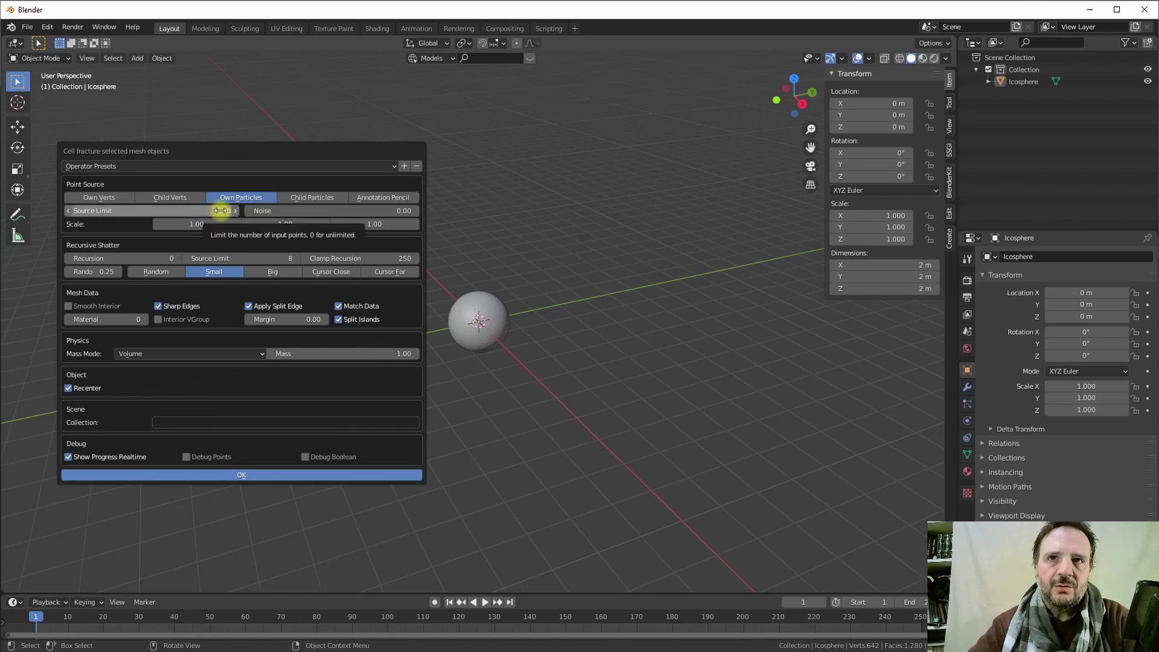
left_click(221, 211)
type("11")
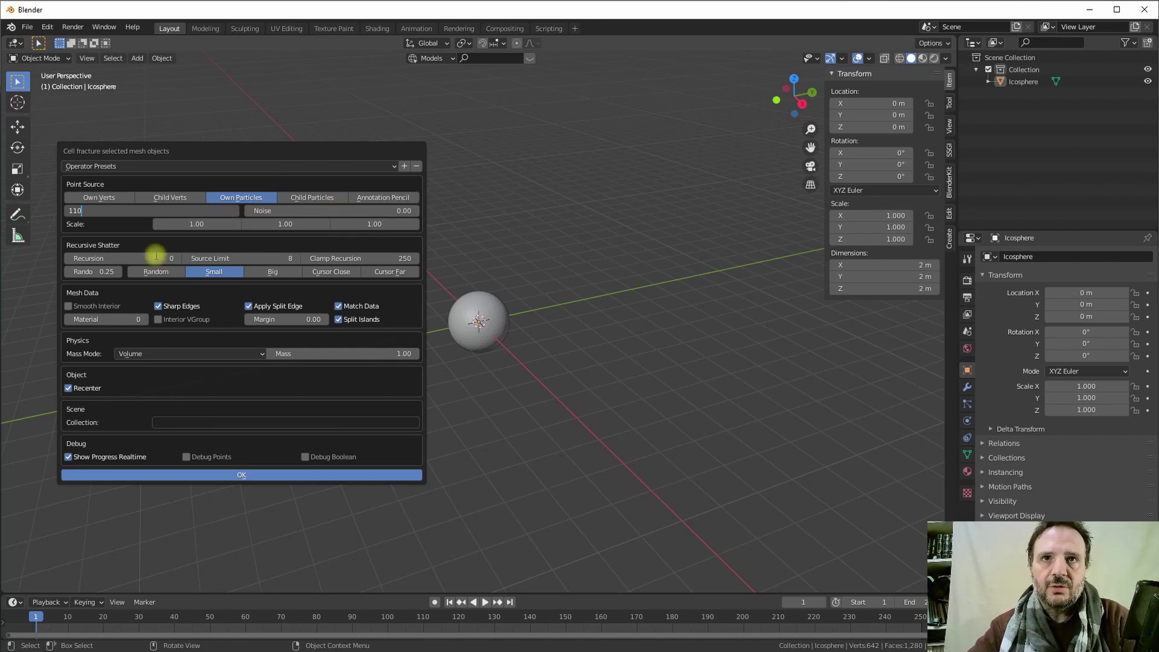
key("Return")
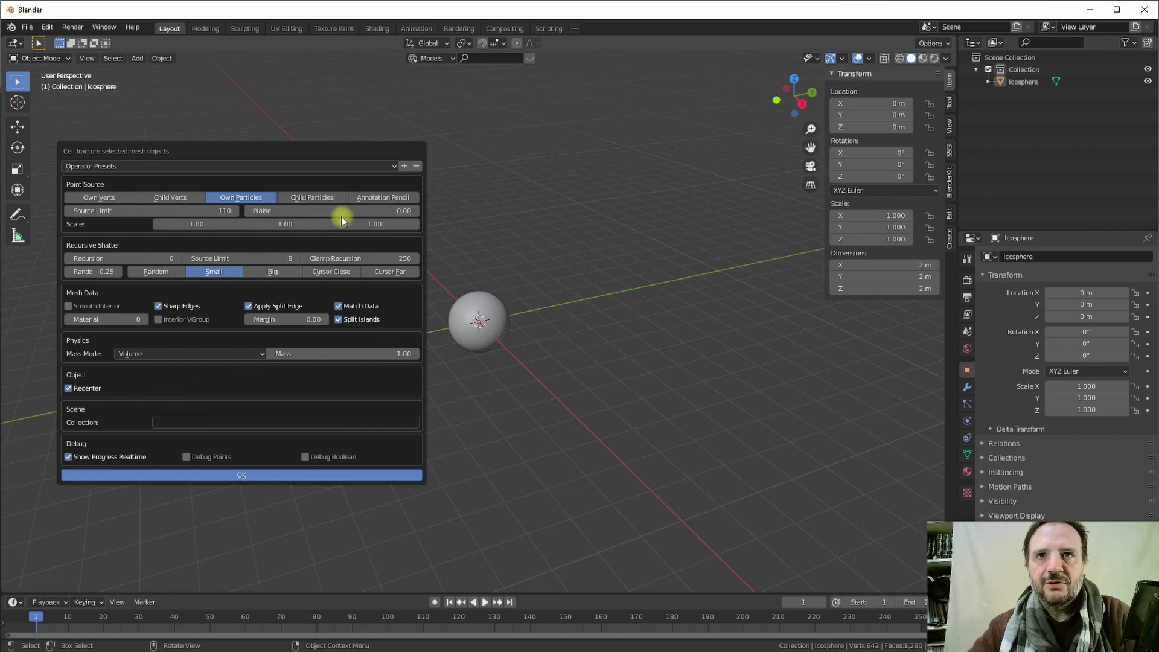
left_click(412, 211)
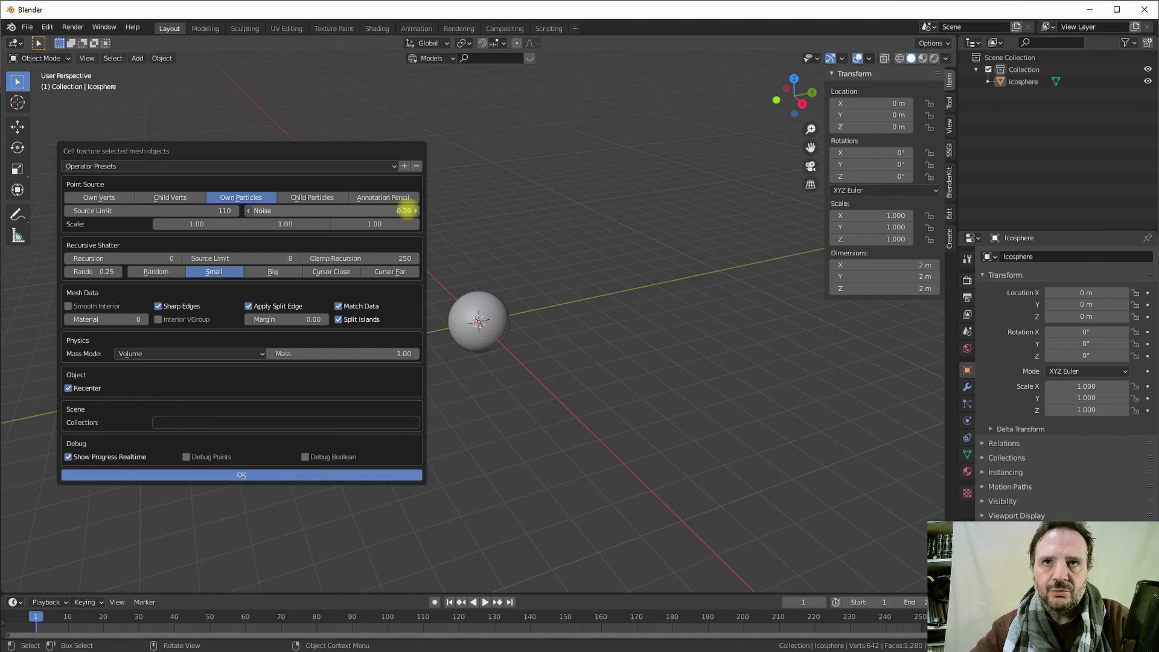
left_click_drag(408, 211, 393, 210)
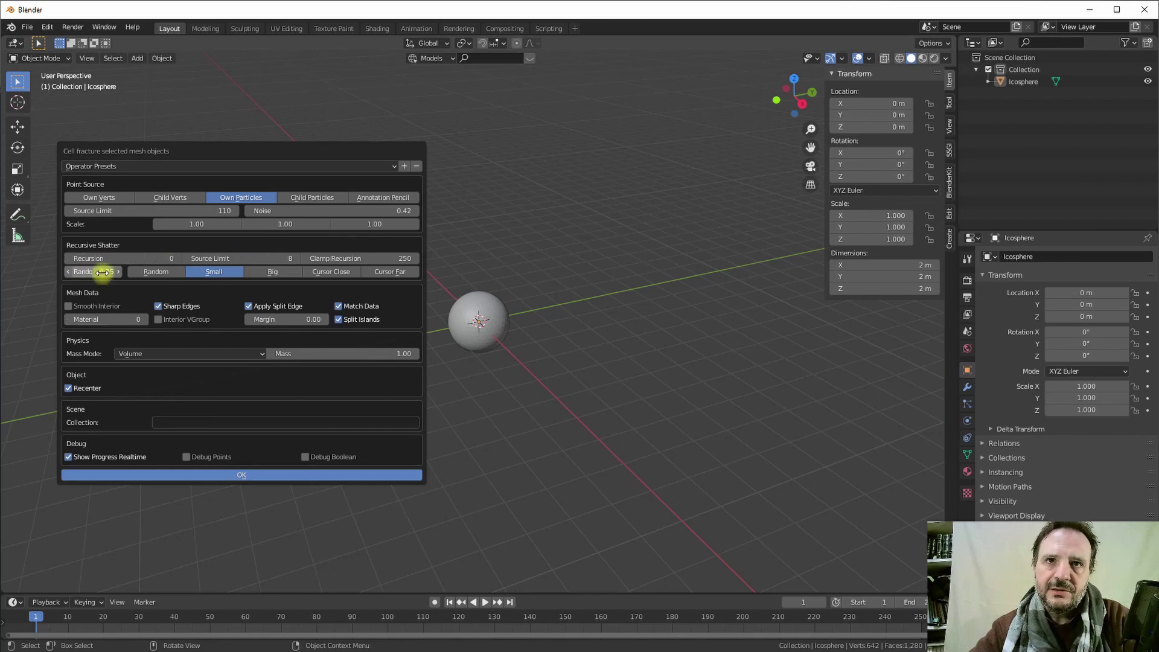
left_click(150, 273)
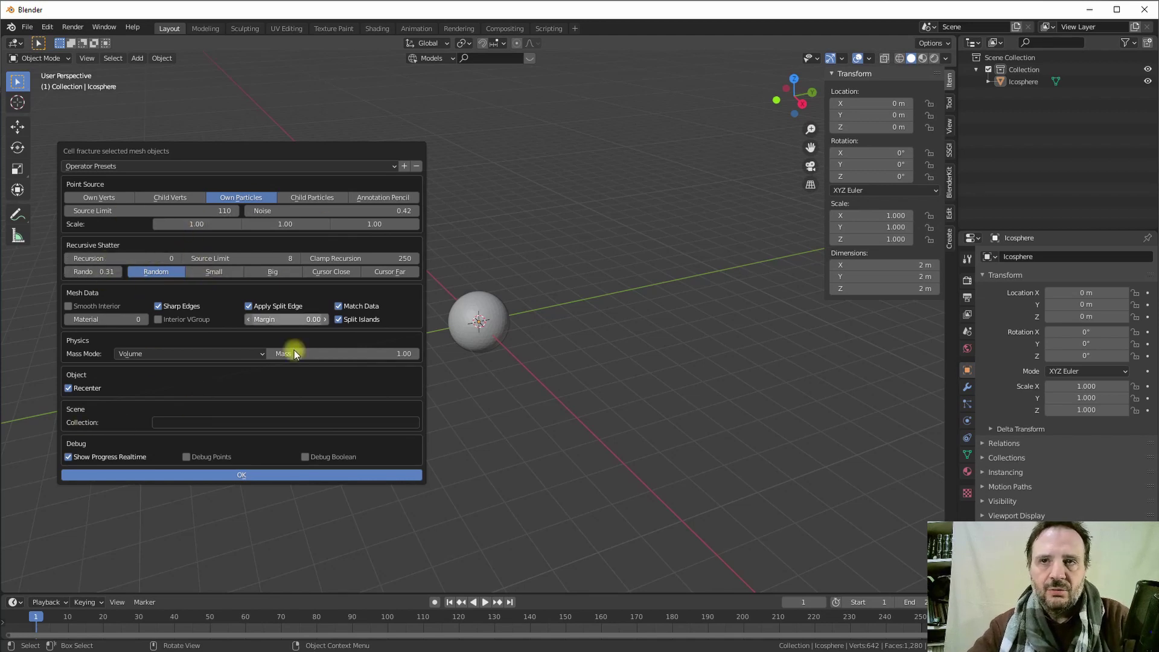
left_click(238, 477)
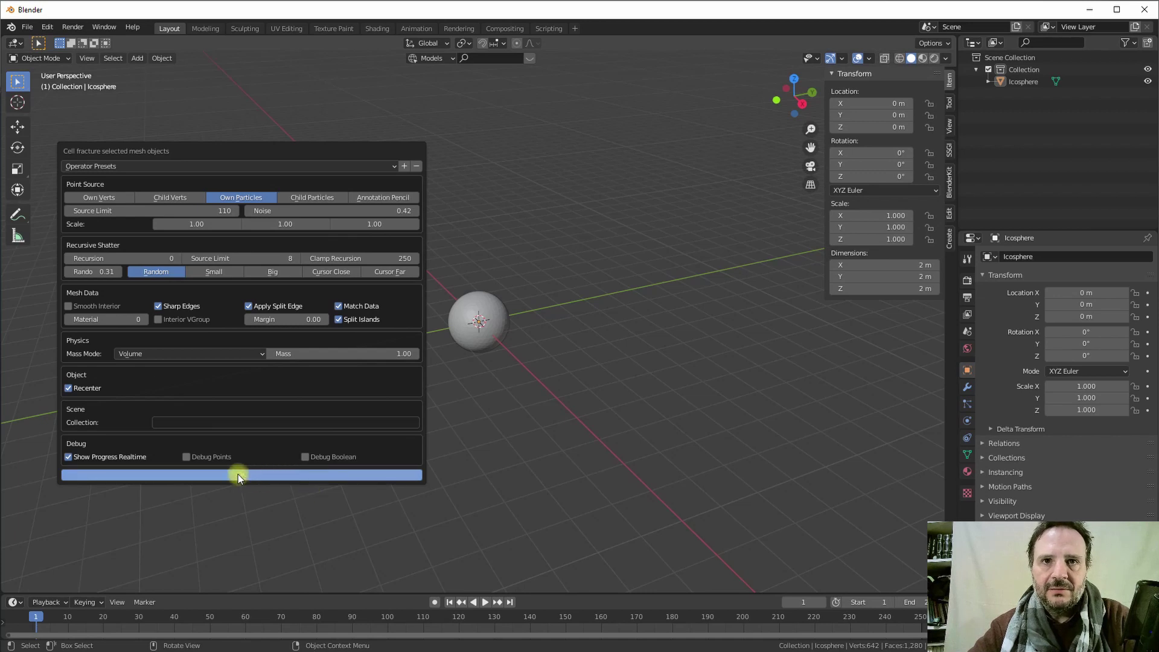
Run the fracture, orbit to inspect the Icosphere_cell pieces, then select the Collection row
left_click(241, 476)
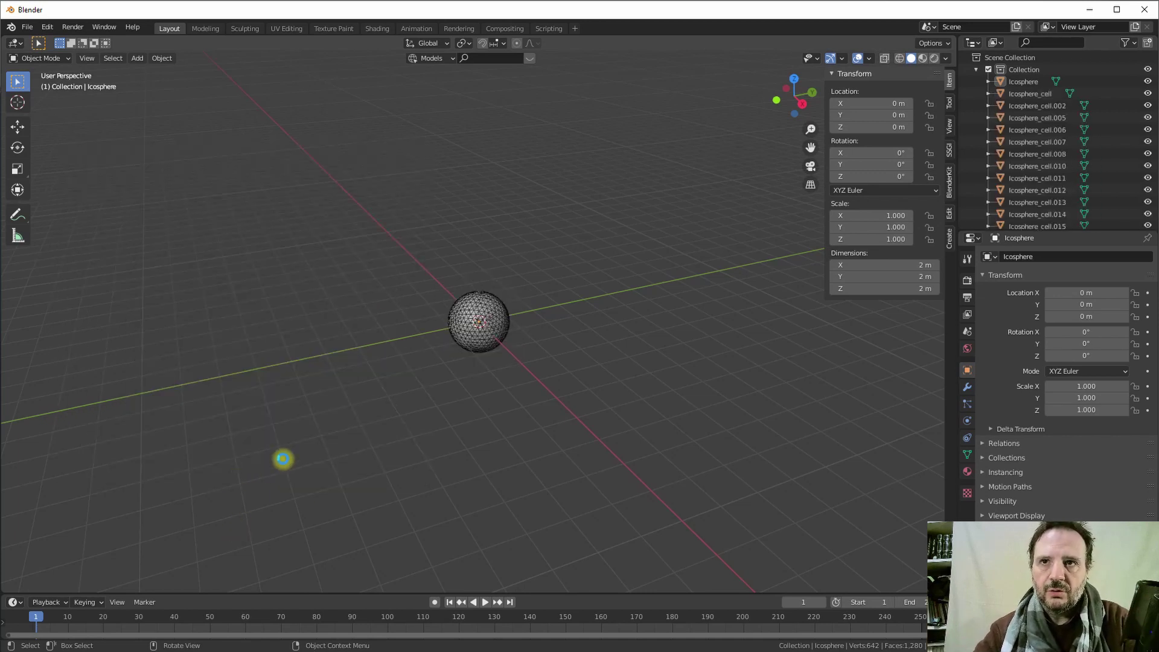
scroll(504, 335, "up", 1)
scroll(488, 343, "up", 4)
scroll(488, 343, "up", 4)
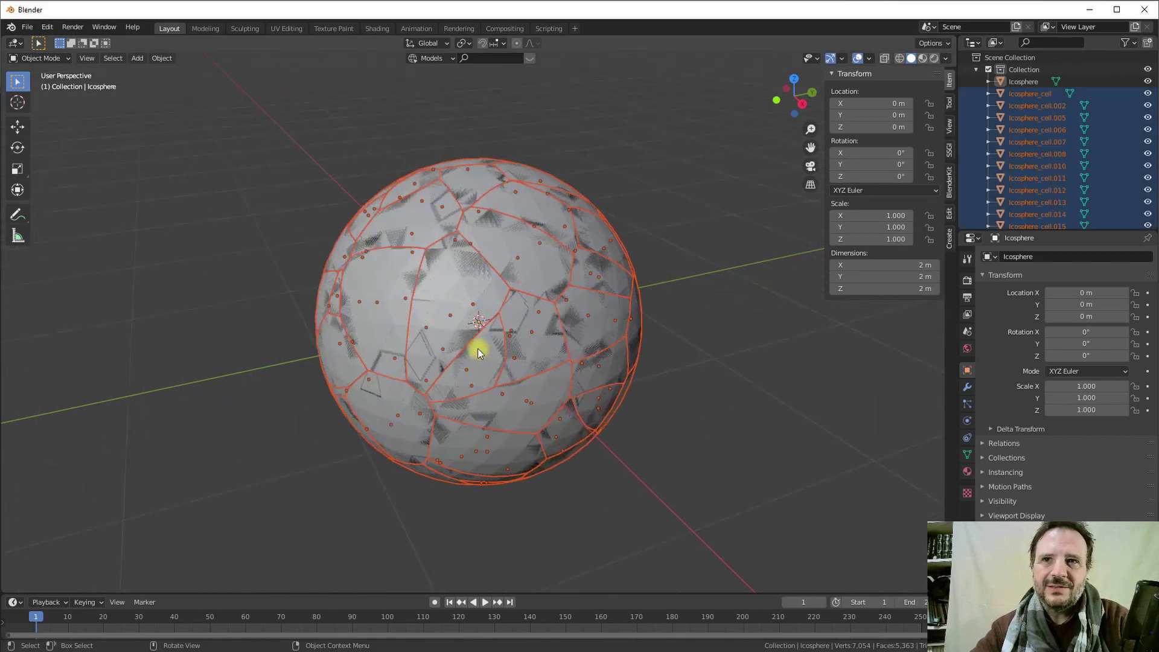
mouse_move(477, 349)
middle_mouse_down()
mouse_move(606, 306)
mouse_move(680, 360)
mouse_move(574, 376)
mouse_move(401, 269)
mouse_move(348, 252)
mouse_move(337, 263)
mouse_move(490, 309)
middle_mouse_up()
mouse_move(527, 352)
middle_mouse_down()
mouse_move(496, 327)
mouse_move(495, 357)
mouse_move(460, 367)
mouse_move(415, 258)
middle_mouse_up()
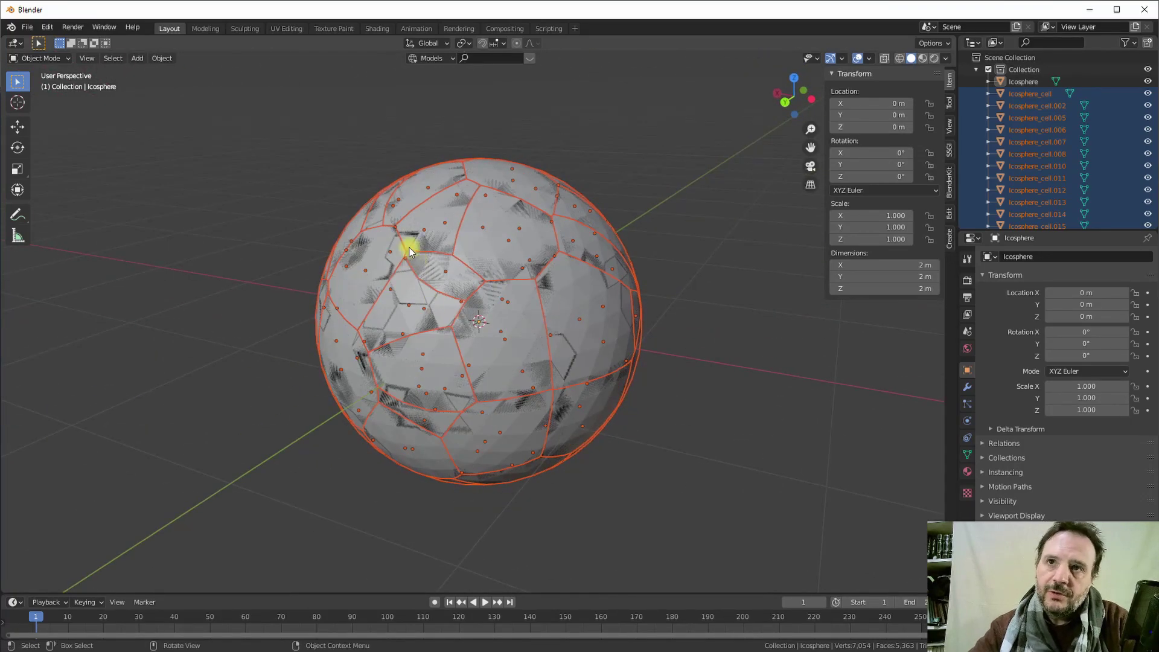
mouse_move(577, 207)
middle_mouse_down()
mouse_move(538, 297)
mouse_move(491, 271)
mouse_move(677, 298)
middle_mouse_up()
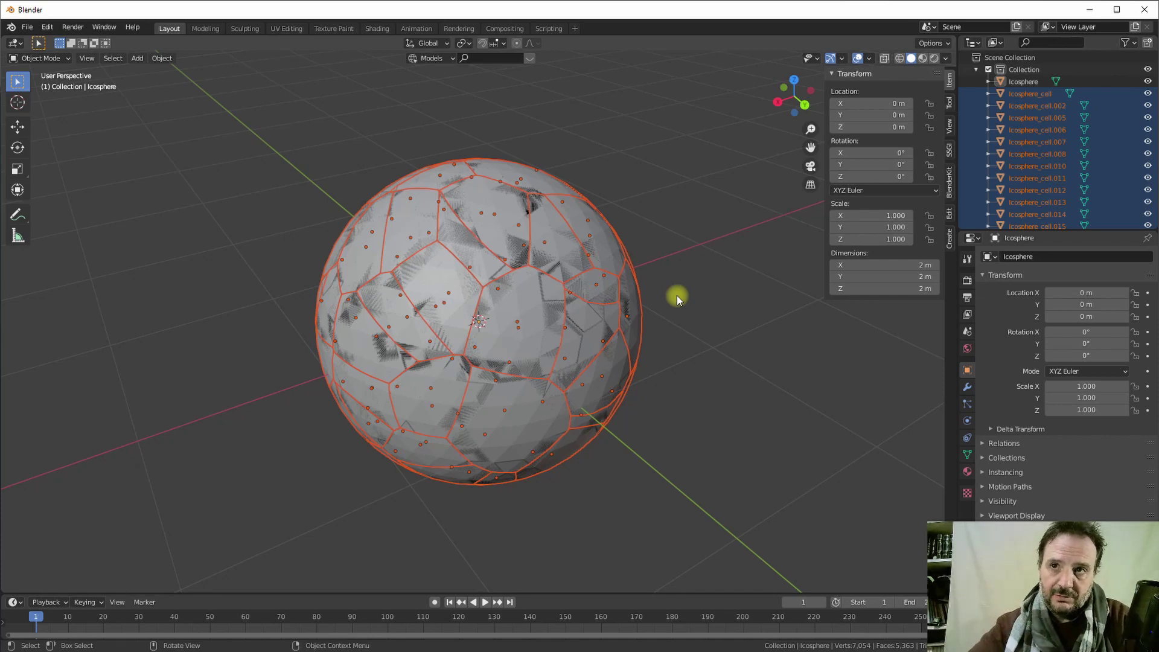
mouse_move(505, 337)
middle_mouse_down()
mouse_move(564, 337)
mouse_move(610, 359)
middle_mouse_up()
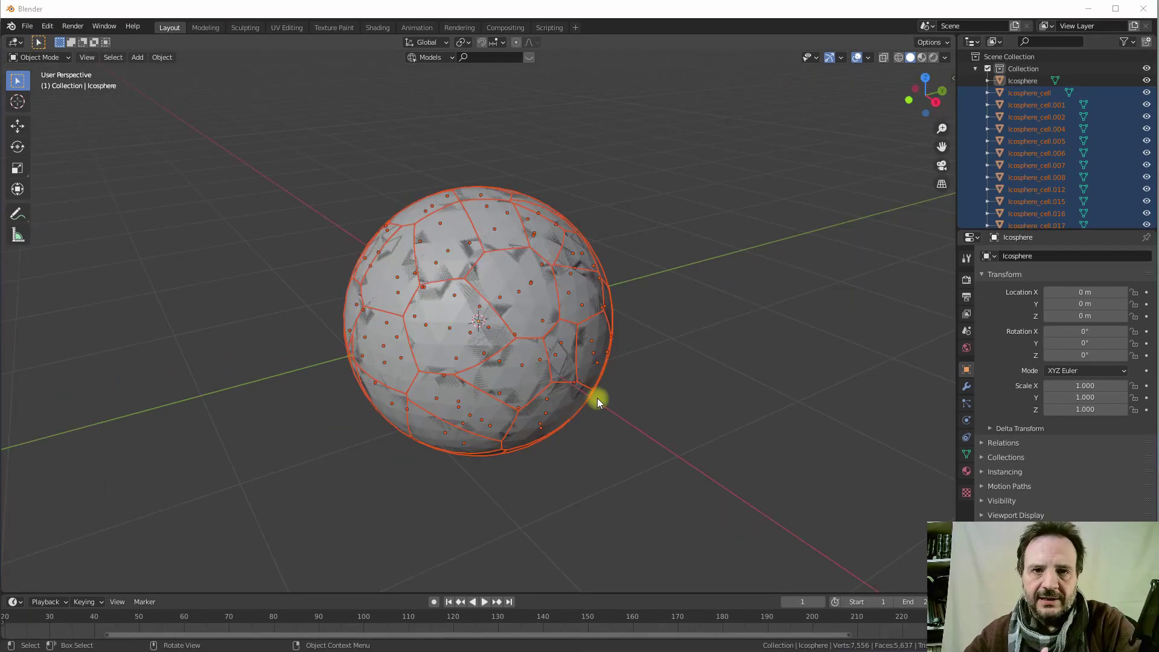
left_click(1017, 68)
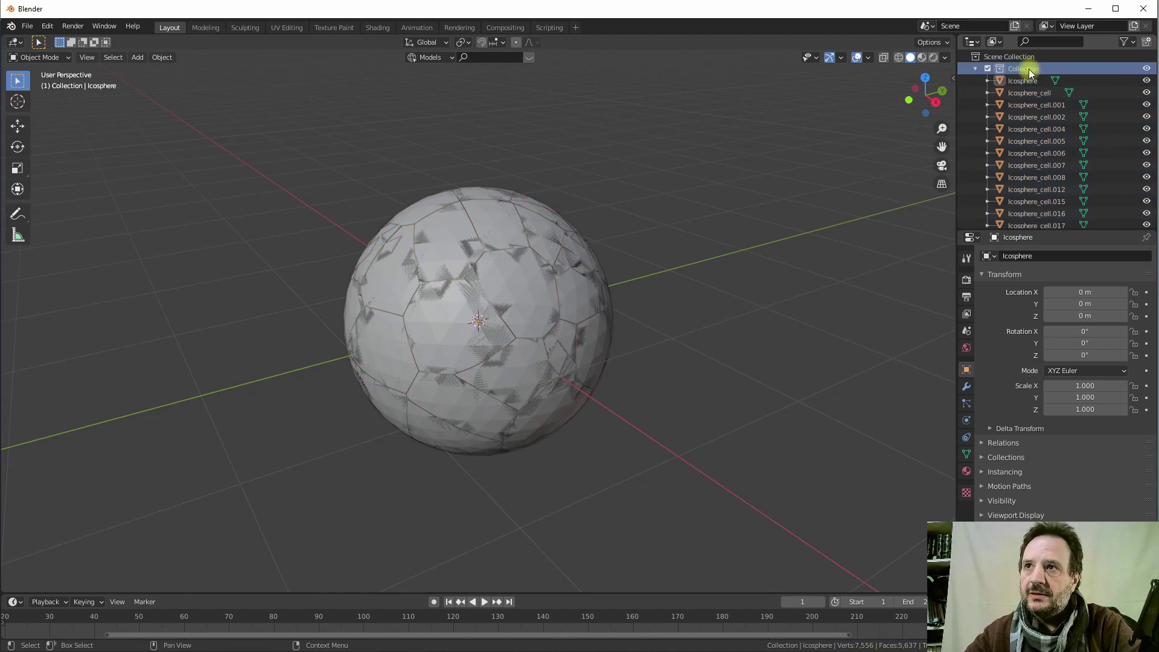
Rename the fragment collection to 'Explosion'
double_click(1029, 69)
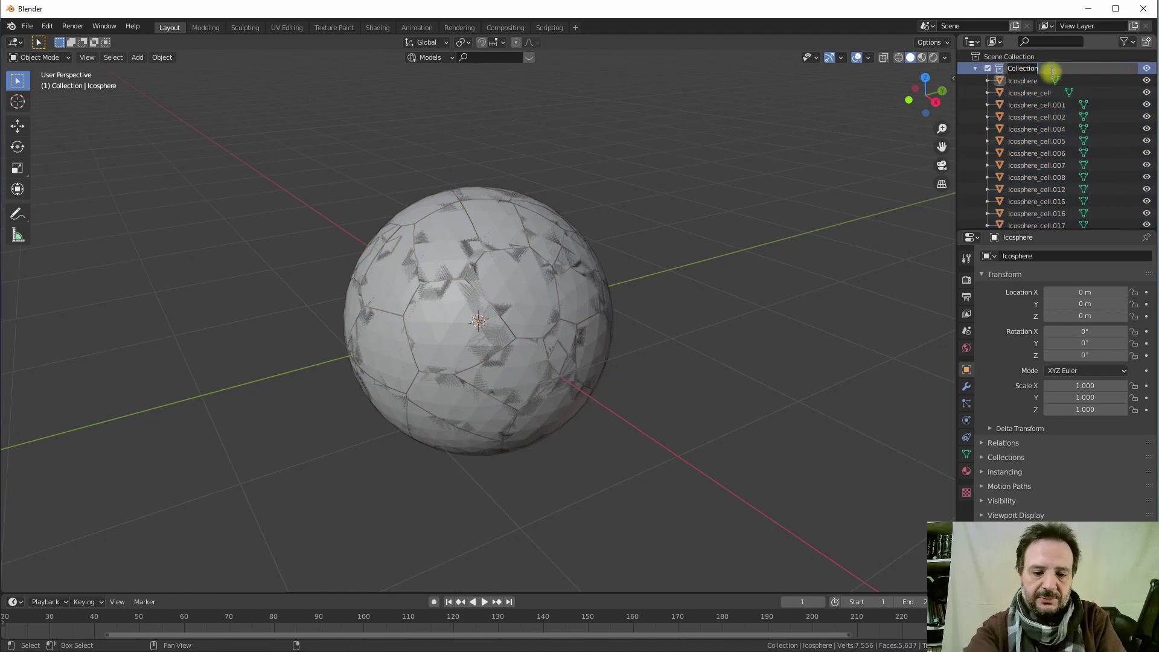
type("Exp")
key("BackSpace")
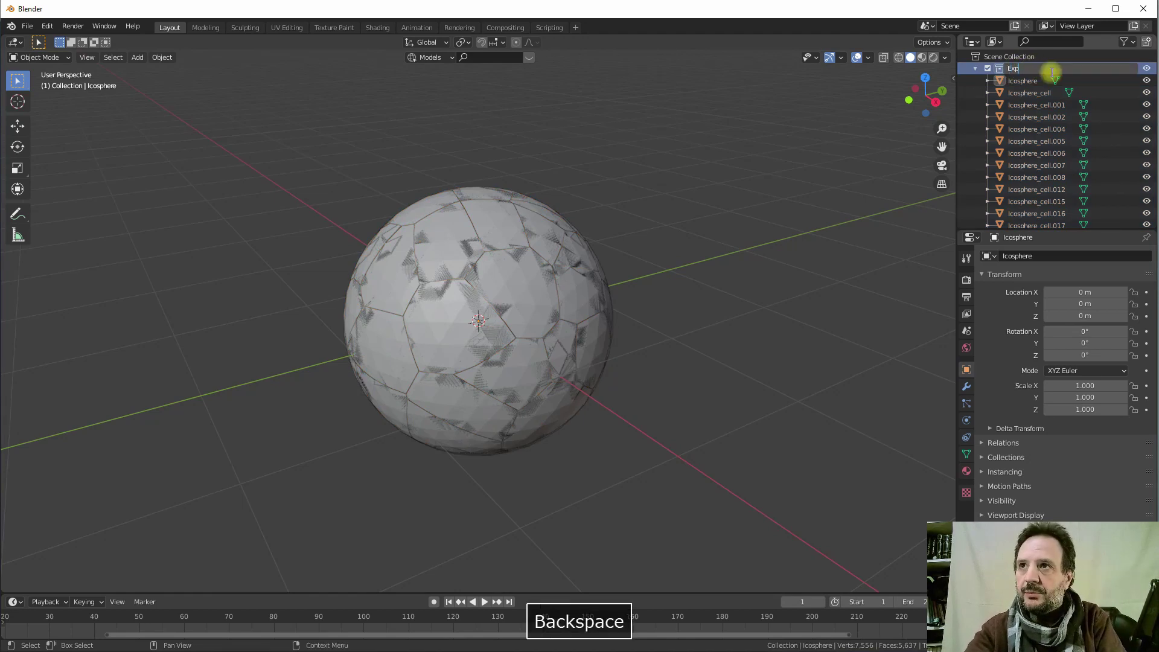
type("losion")
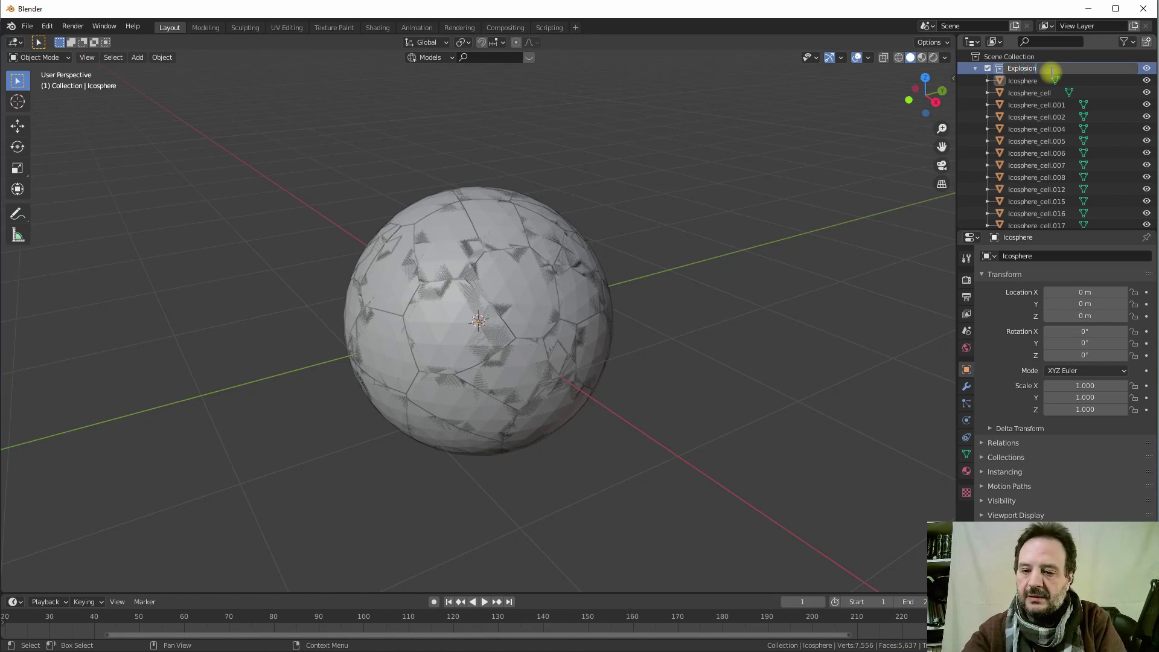
key("Return")
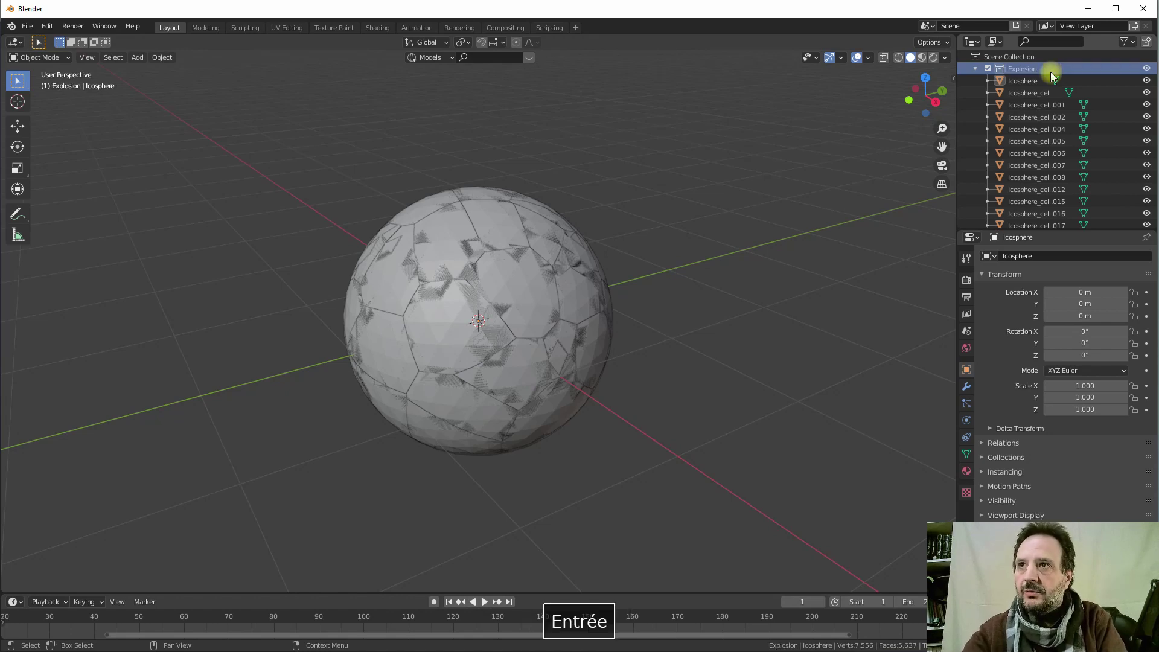
Move the original Icosphere into the Scene Collection and re-expand Explosion's fragment list
left_click(1033, 83)
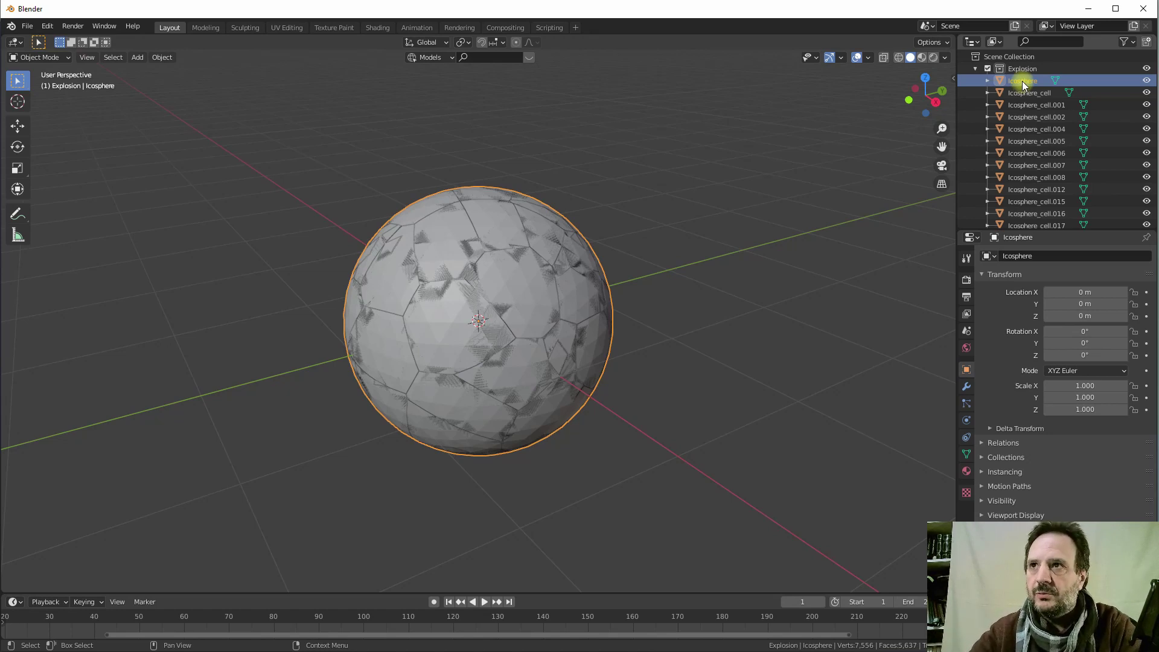
left_click_drag(1022, 80, 1026, 56)
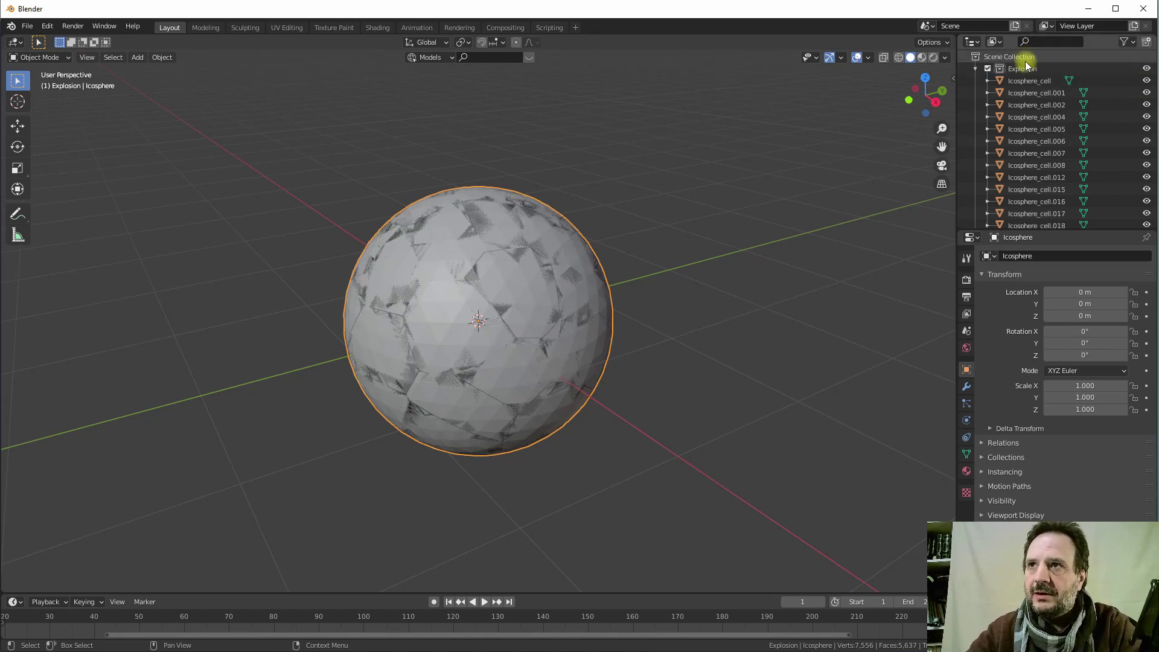
left_click(976, 68)
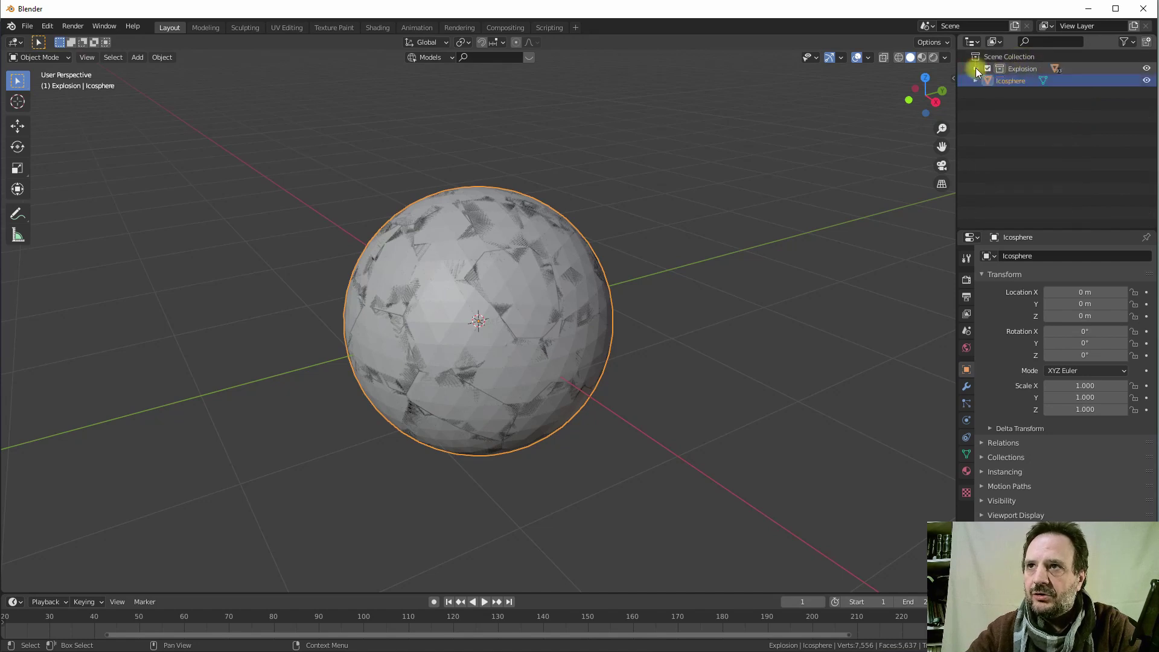
left_click(1020, 69)
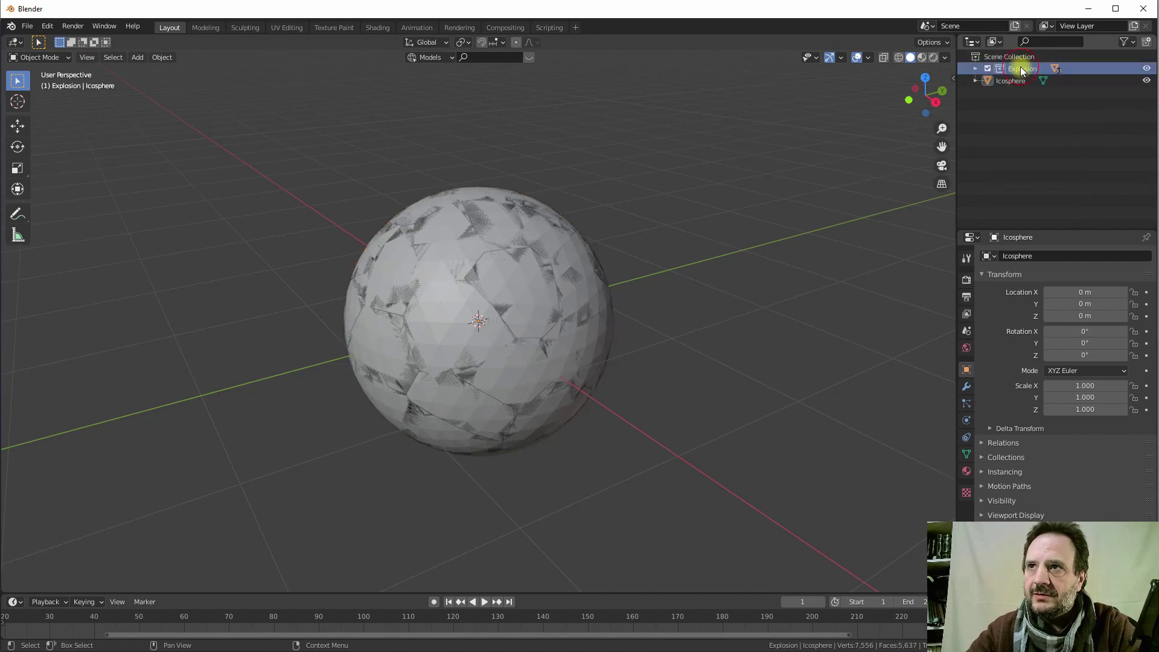
left_click(976, 69)
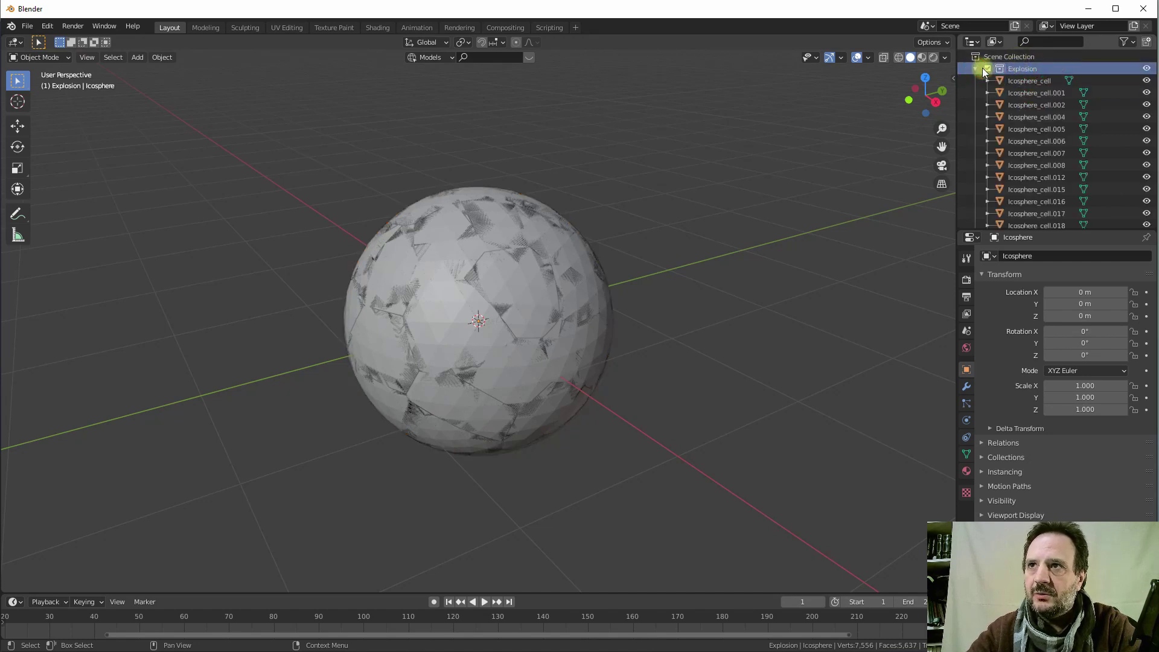
Select the Icosphere_cell fragment and orbit and zoom until it faces the camera
left_click(1018, 82)
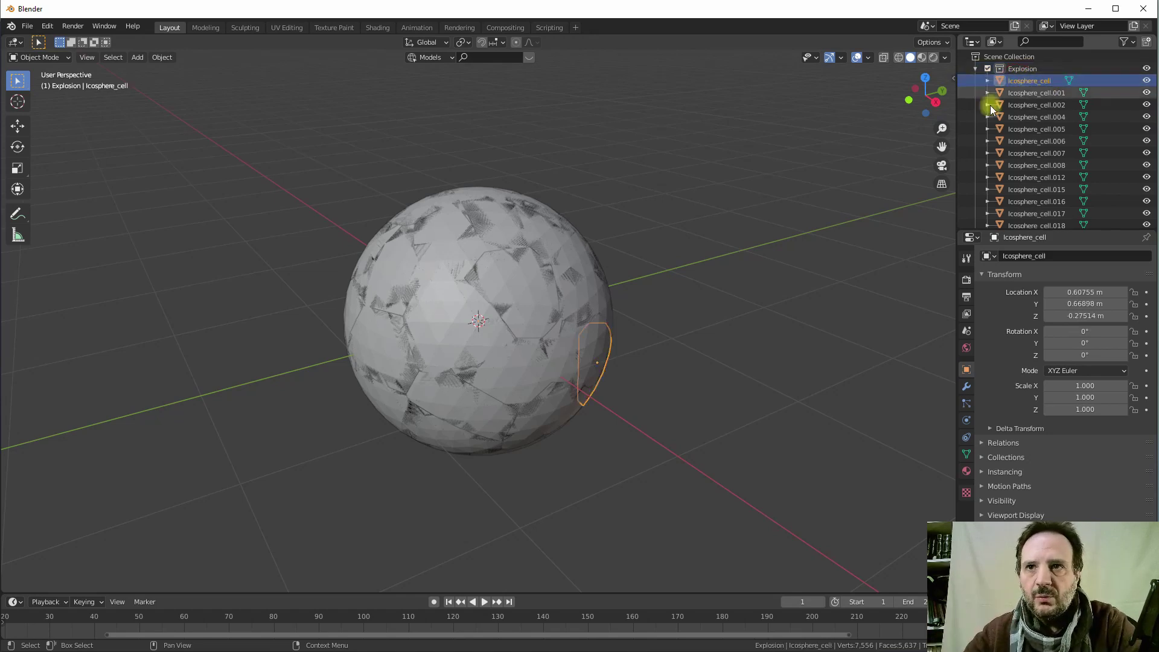
mouse_move(556, 172)
middle_mouse_down()
mouse_move(516, 130)
mouse_move(625, 195)
middle_mouse_up()
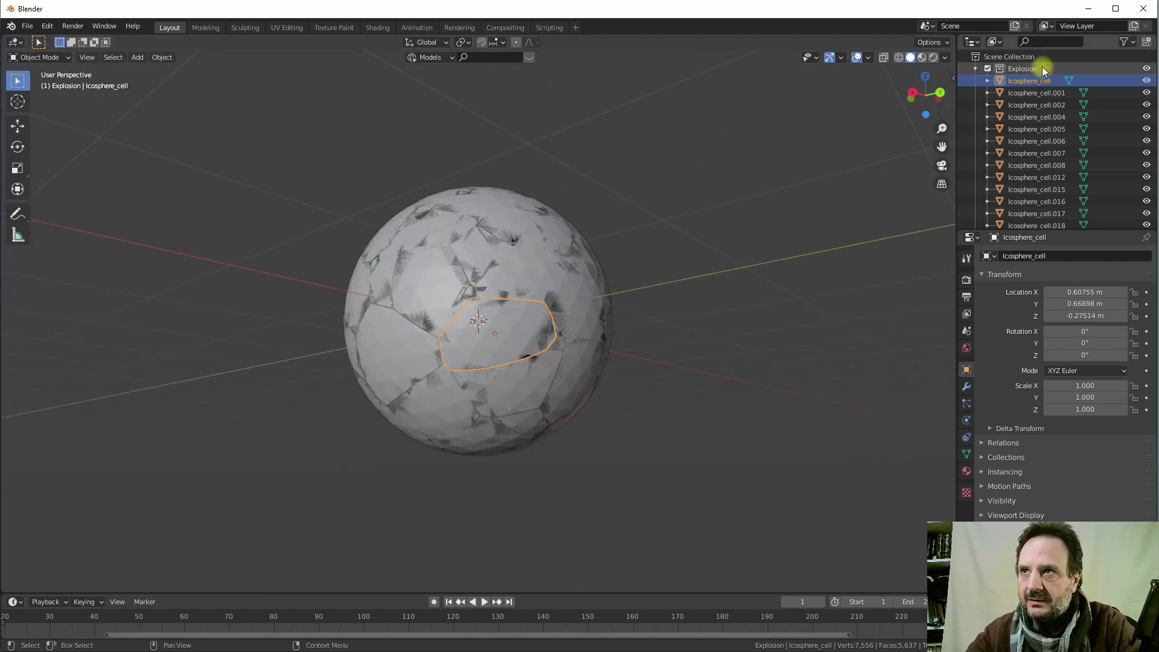
scroll(1068, 202, "down", 2)
scroll(1067, 201, "down", 2)
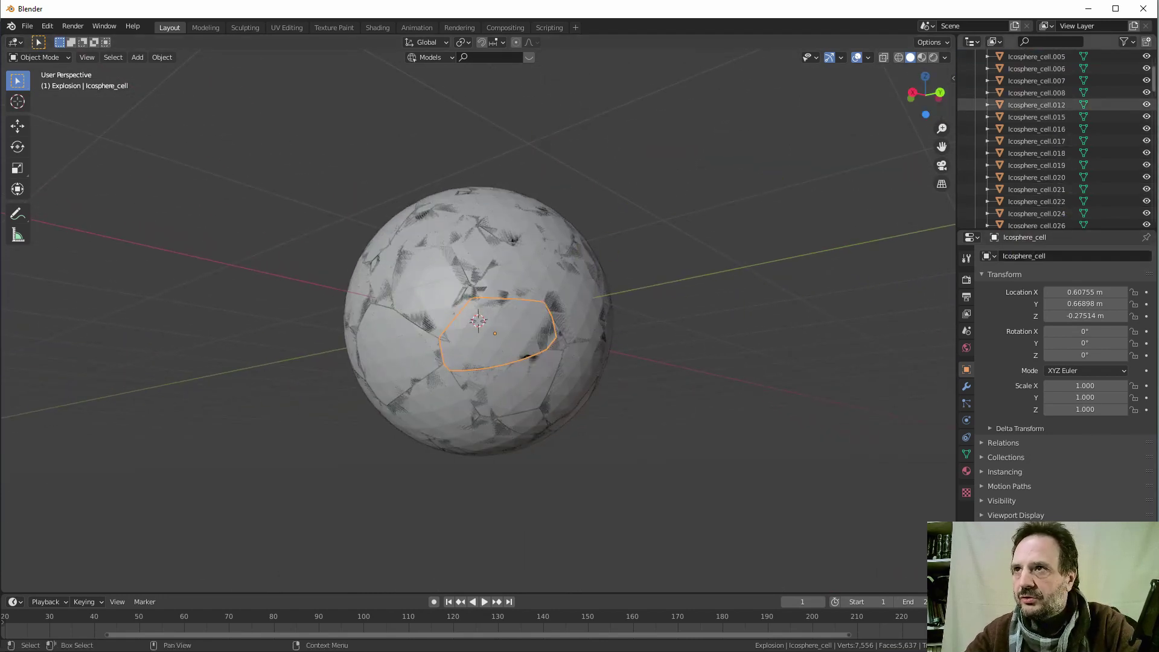
scroll(1153, 77, "up", 2)
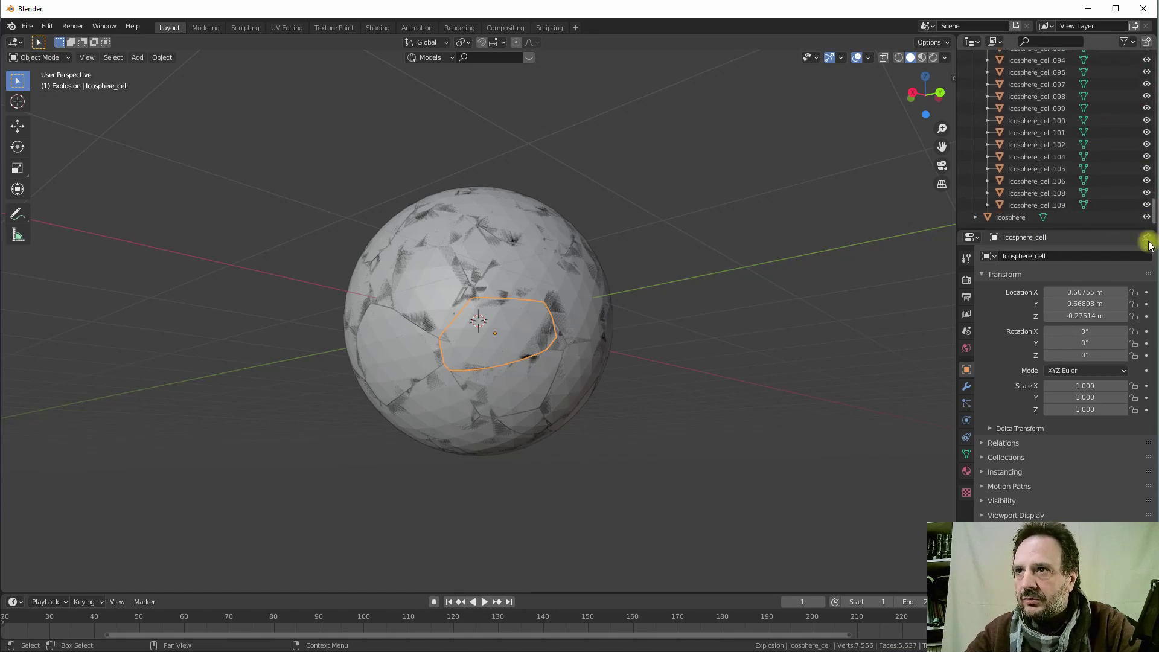
scroll(1145, 67, "up", 2)
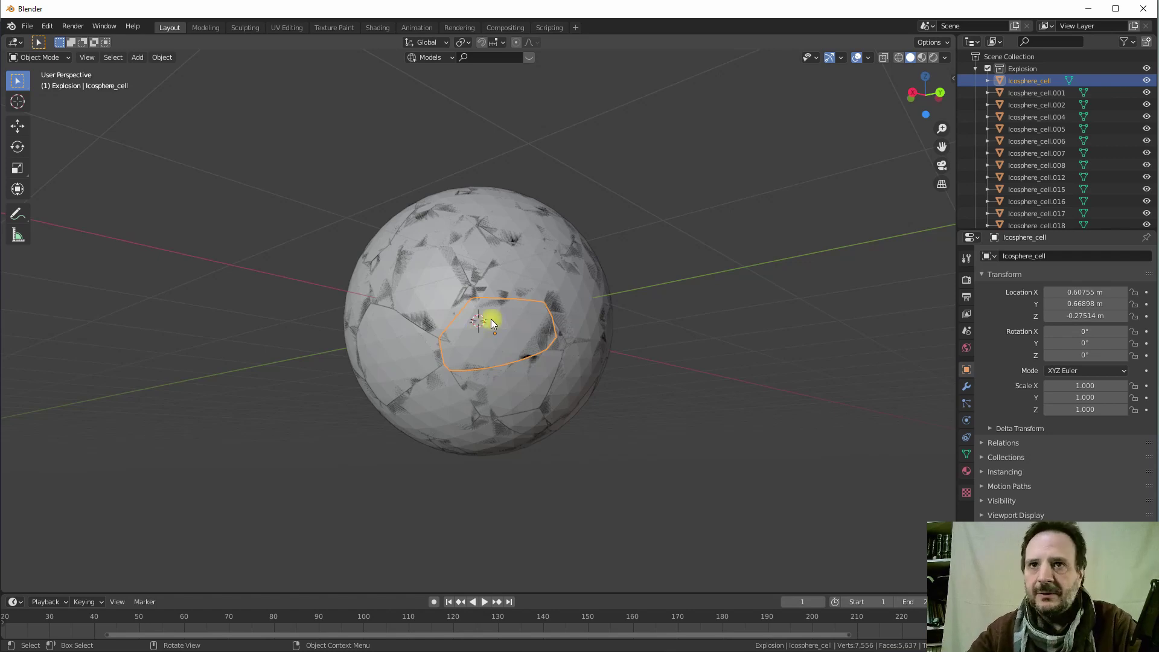
Add an Active-type rigid body to the Icosphere_cell fragment in Physics properties
middle_click_drag(504, 318, 519, 325)
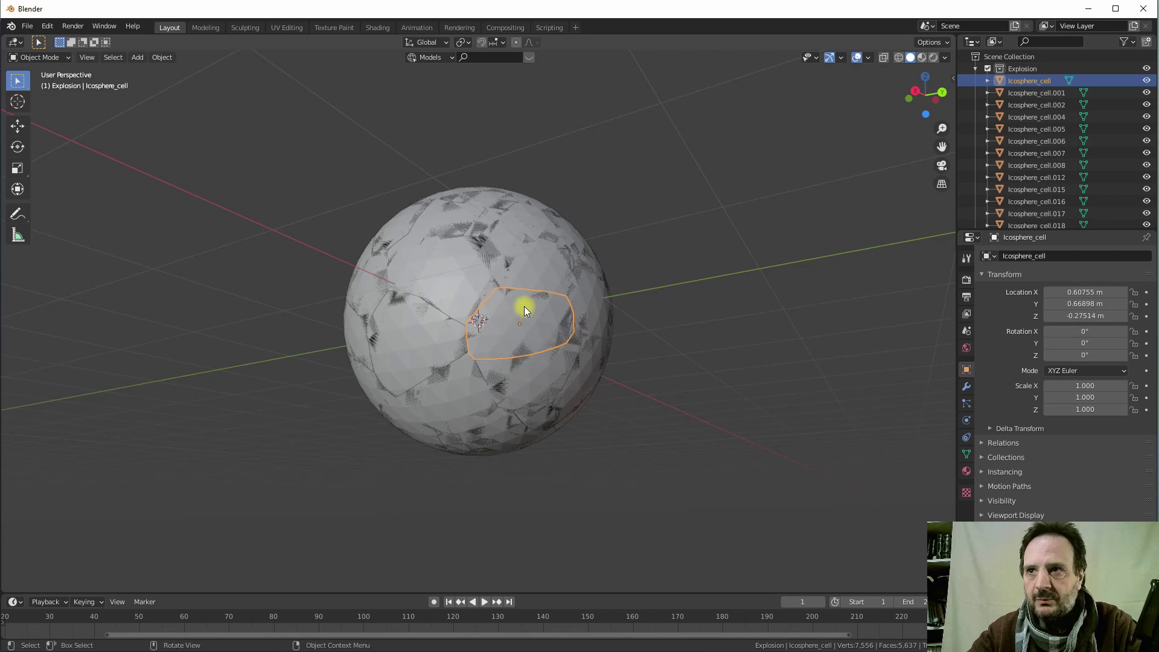
left_click(965, 419)
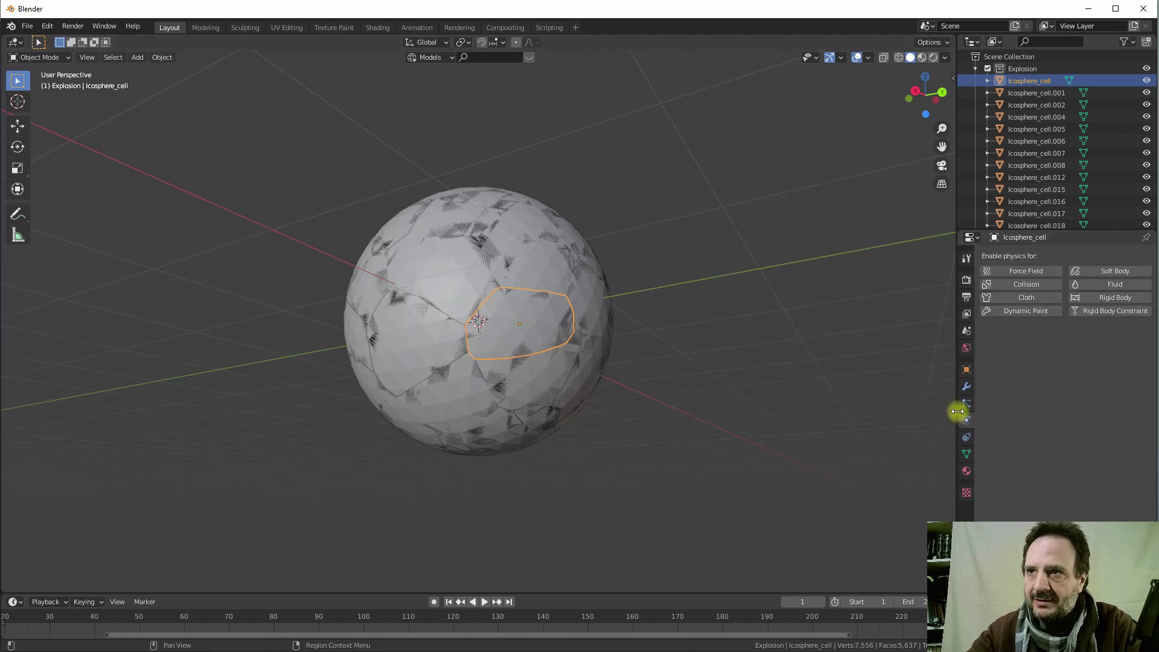
left_click(1089, 297)
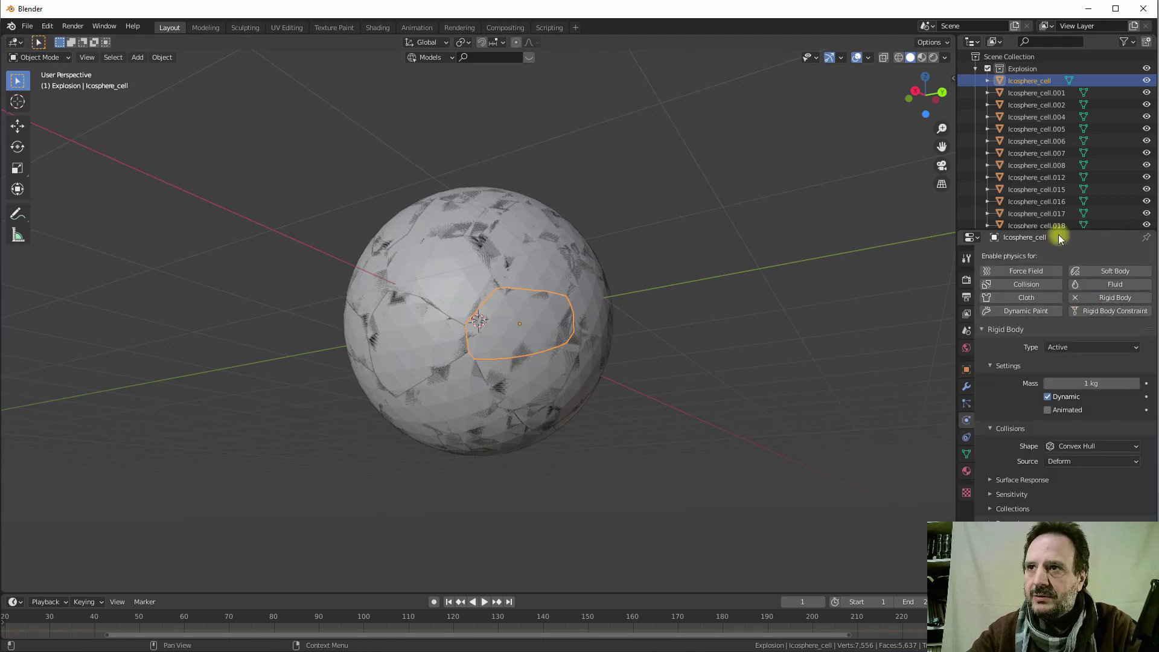
left_click_drag(1060, 230, 1077, 87)
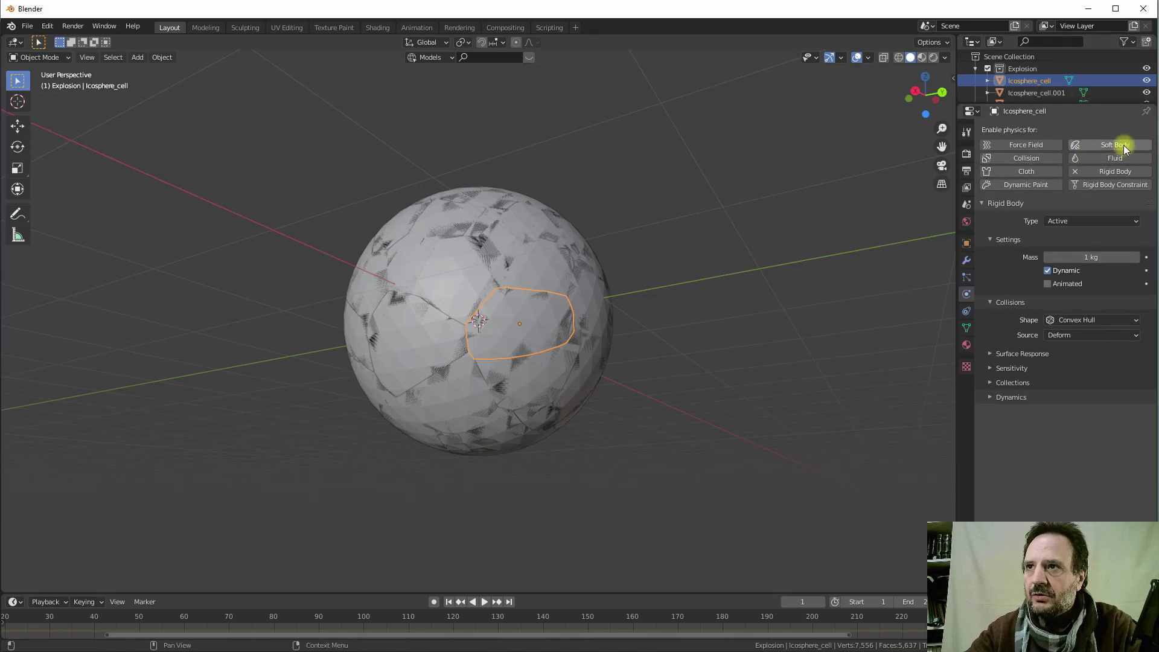
left_click(1056, 222)
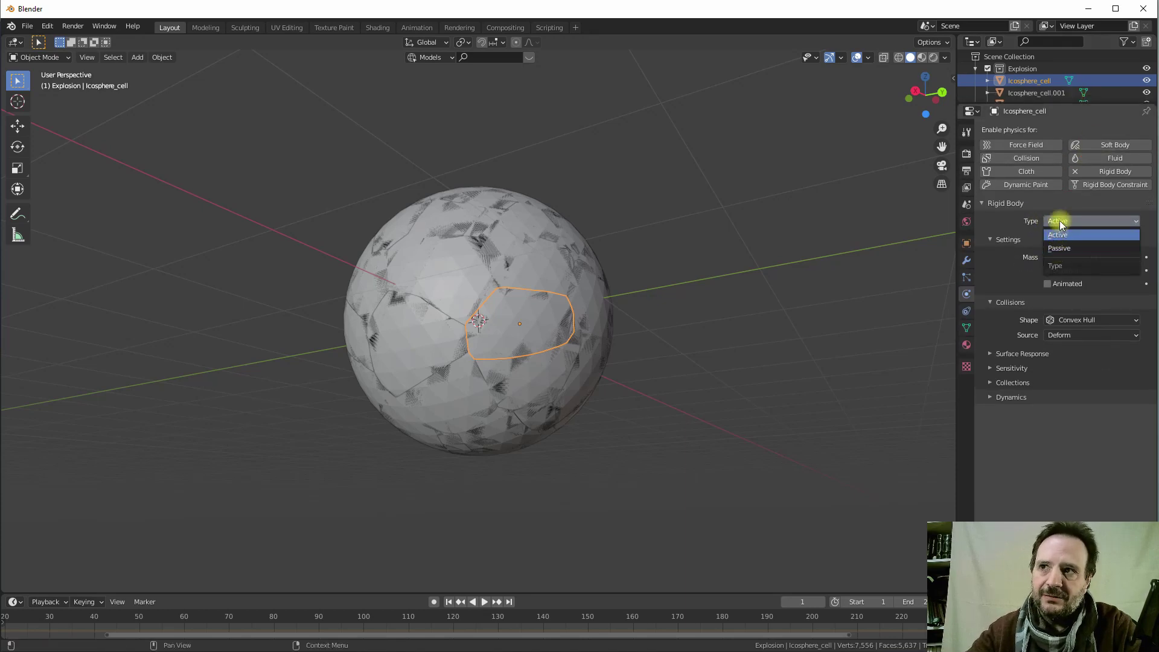
left_click(1059, 222)
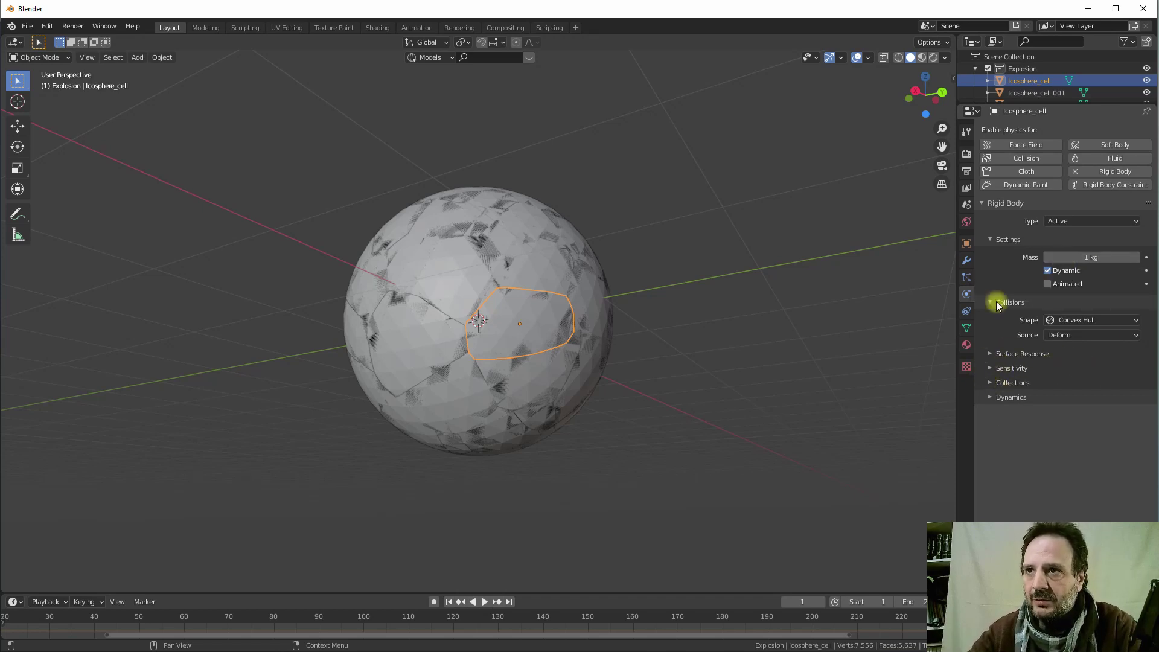
Enable the fragment's rigid body collision margin under Sensitivity
left_click(988, 354)
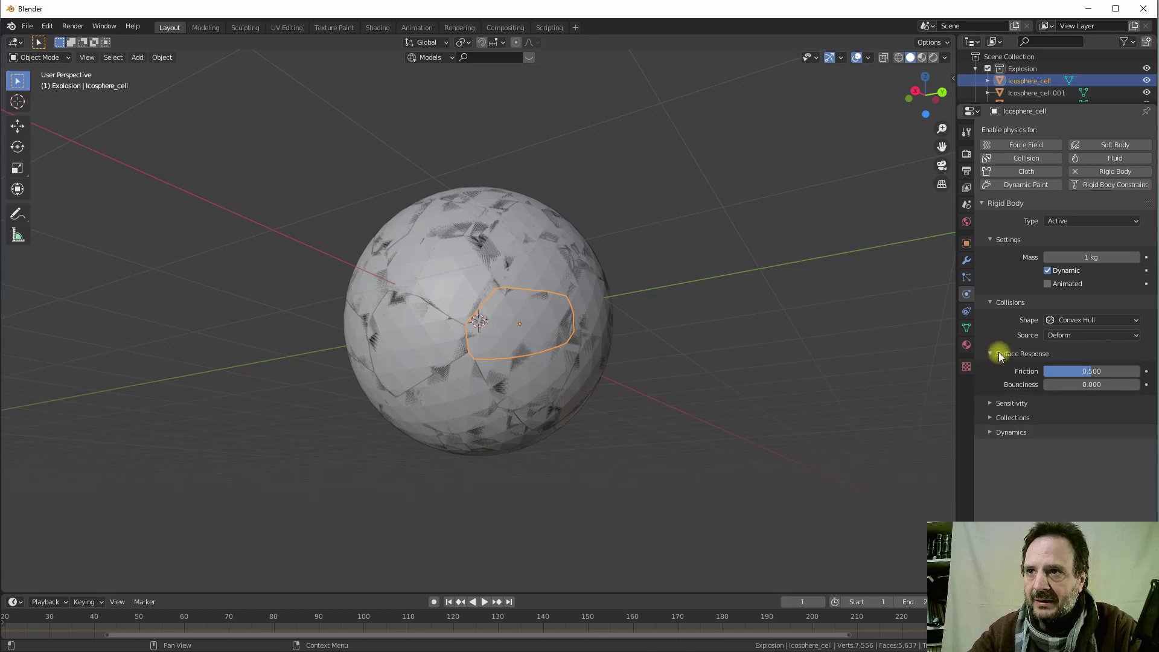
left_click(990, 403)
left_click(990, 354)
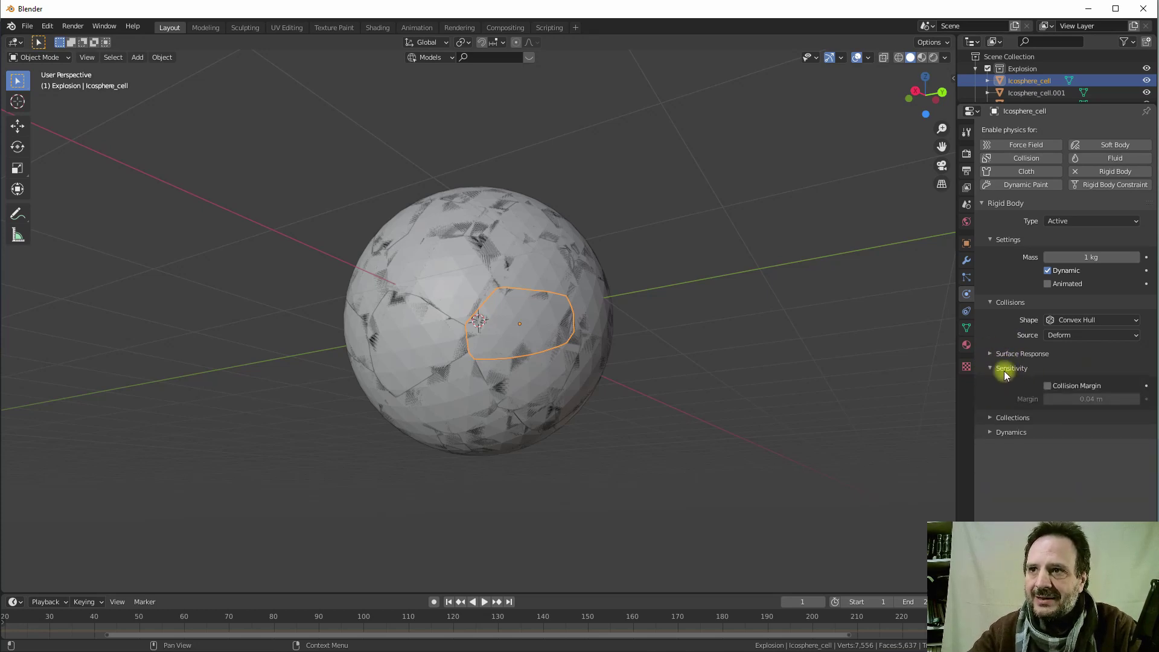
left_click(1048, 386)
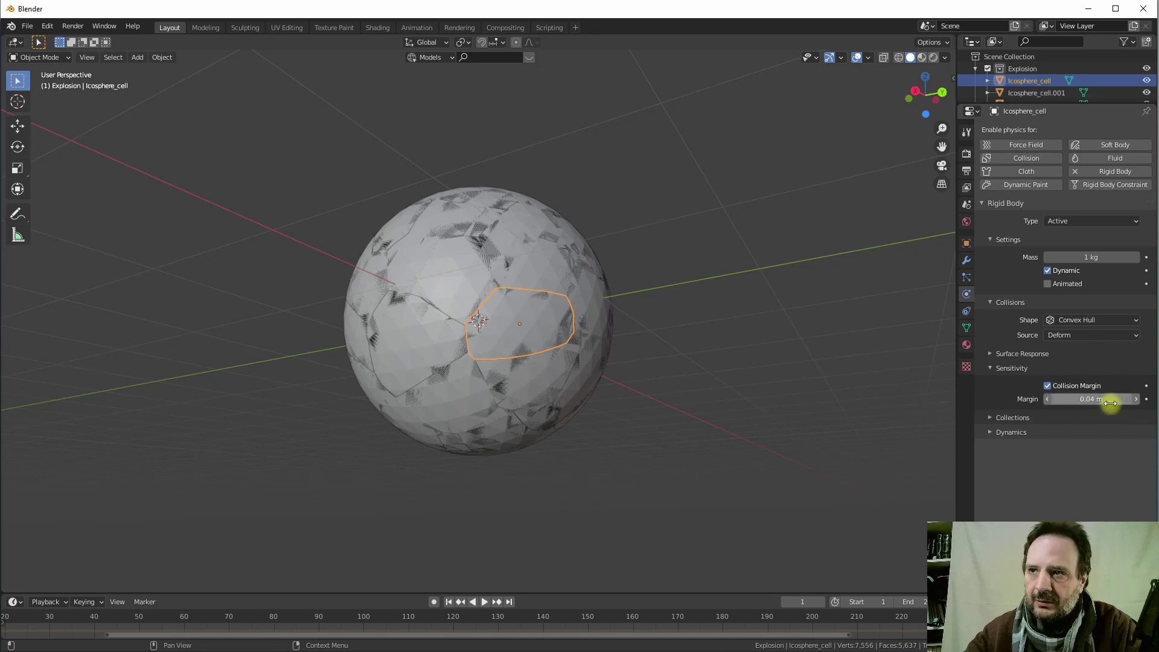
Set rigid body damping to 0.158 translation and 0.044 rotation
left_click(991, 432)
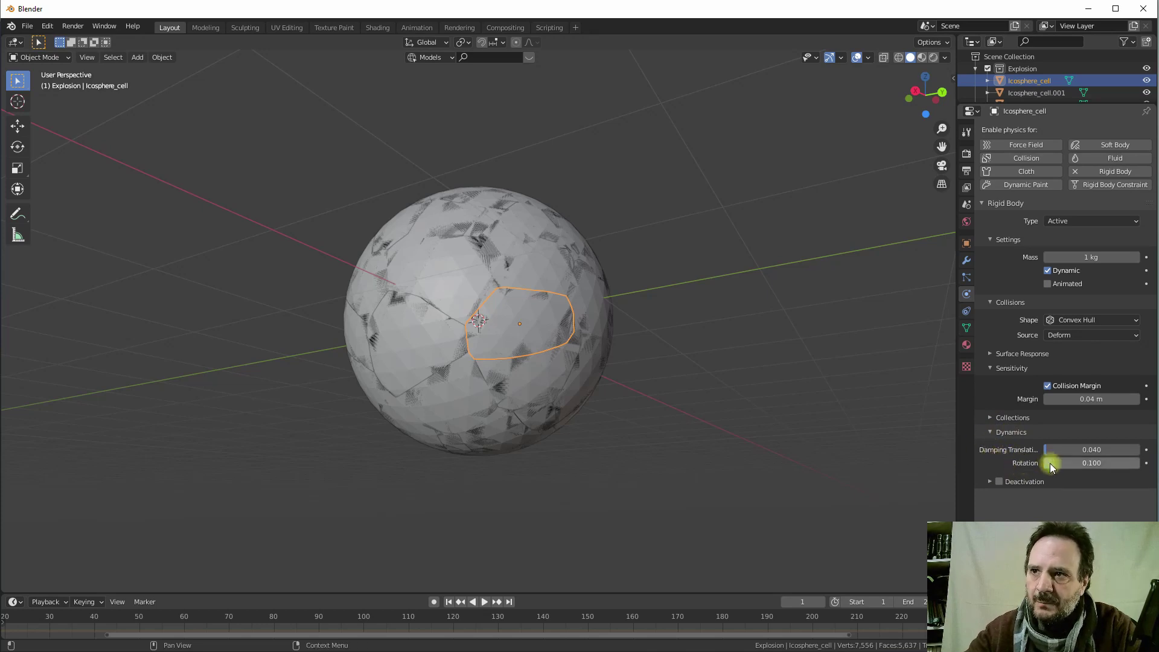
left_click_drag(1046, 463, 1046, 464)
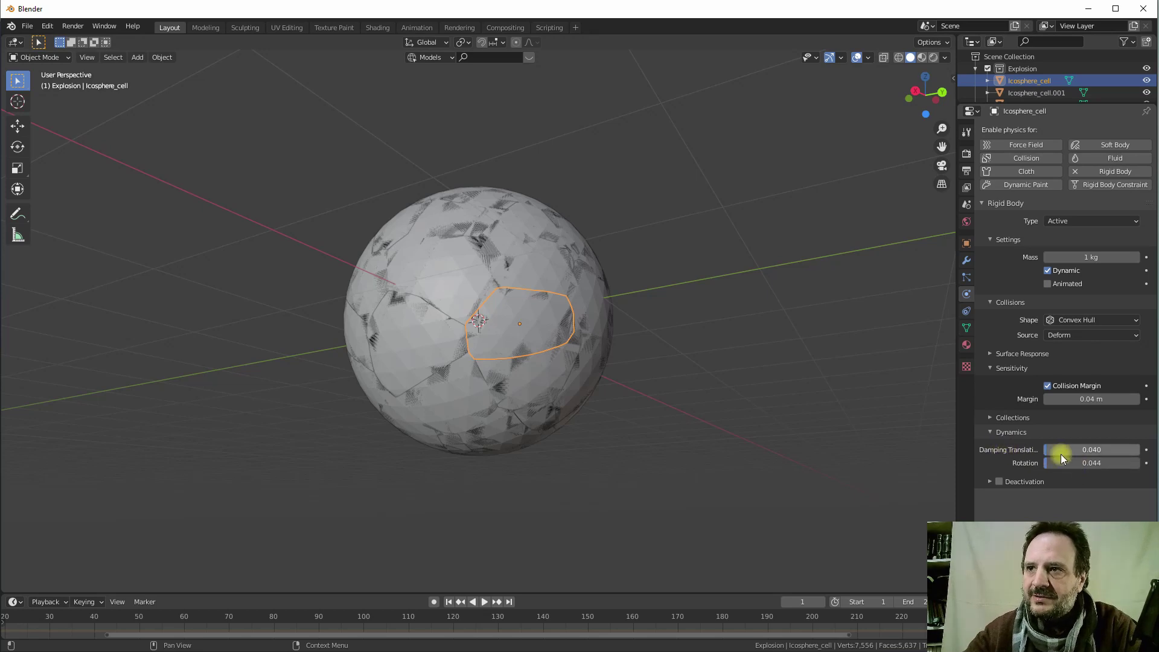
left_click_drag(1049, 454, 1055, 450)
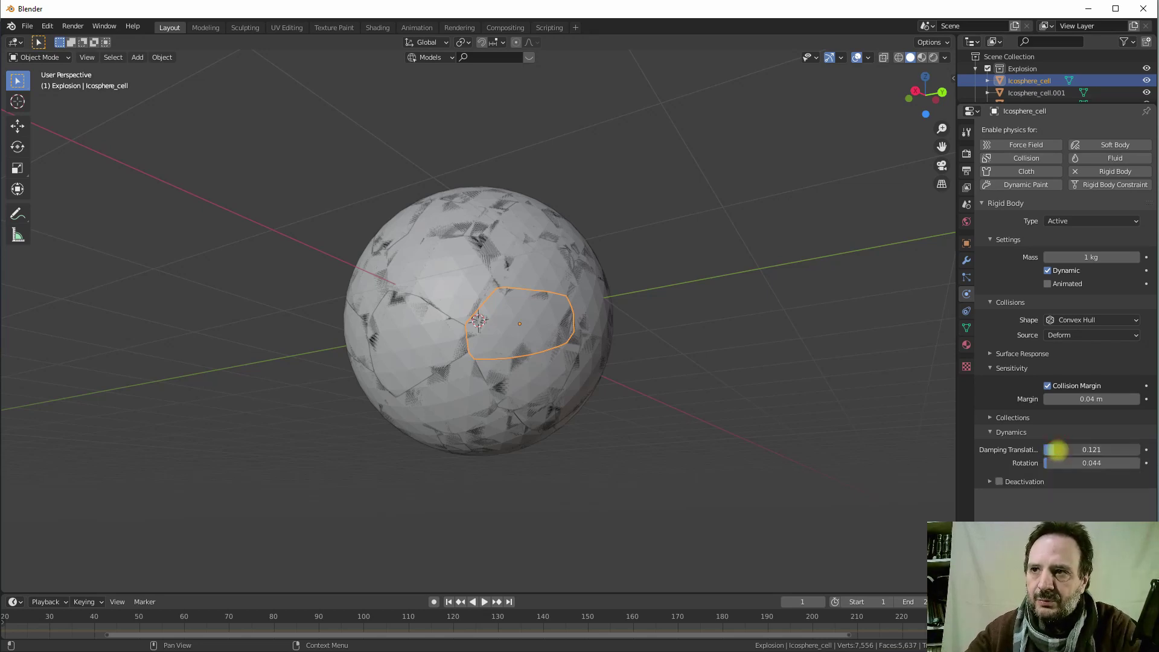
left_click_drag(1053, 451, 1057, 450)
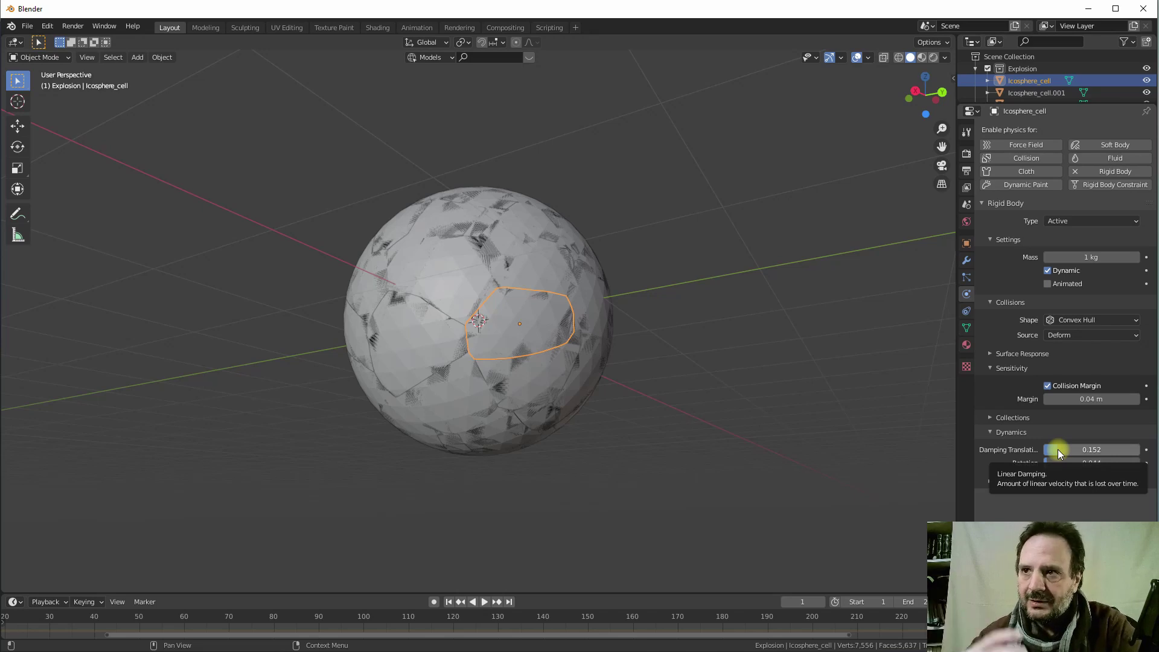
left_click_drag(1055, 451, 1060, 449)
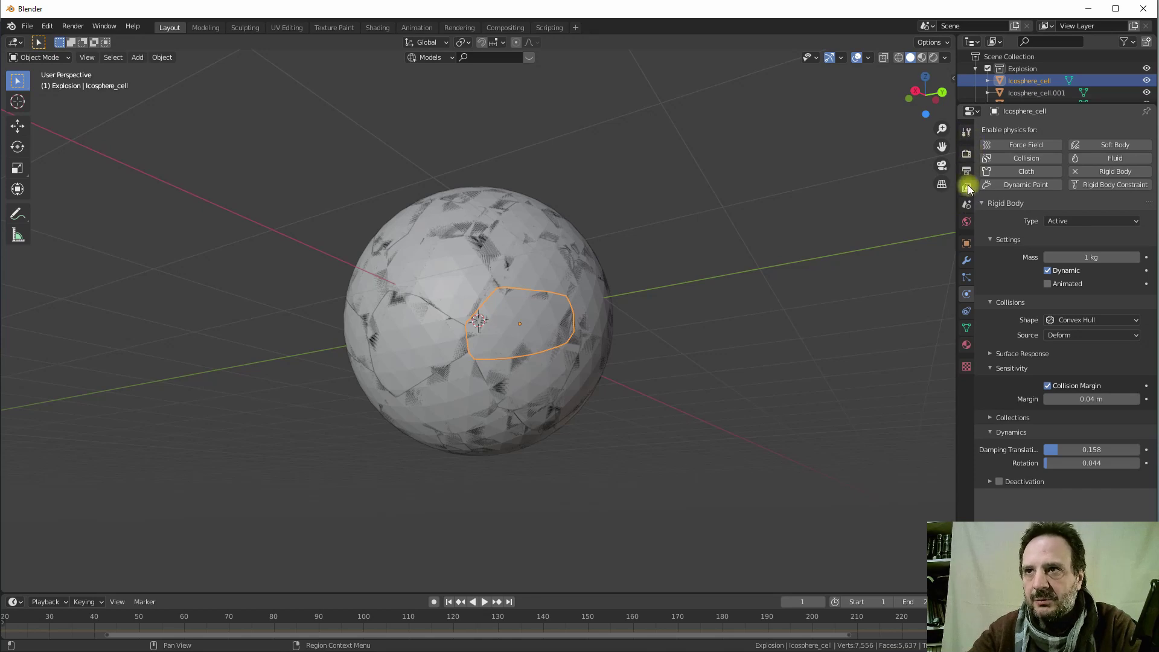
Turn off scene gravity and expand the Rigid Body World settings
left_click(967, 206)
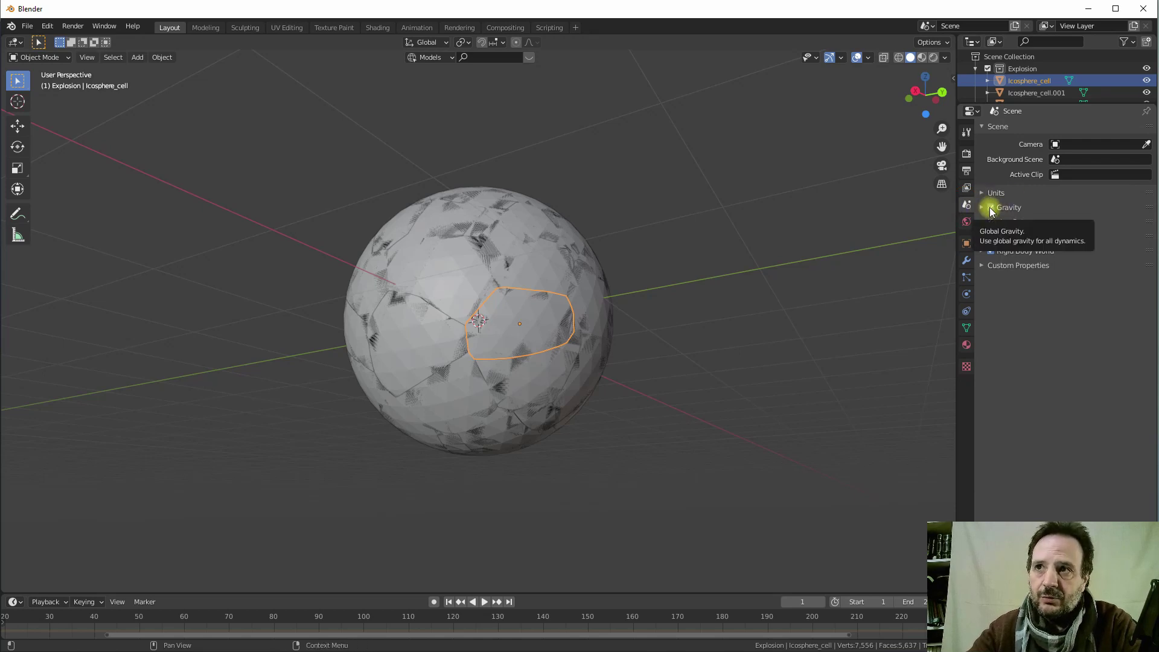
left_click(990, 207)
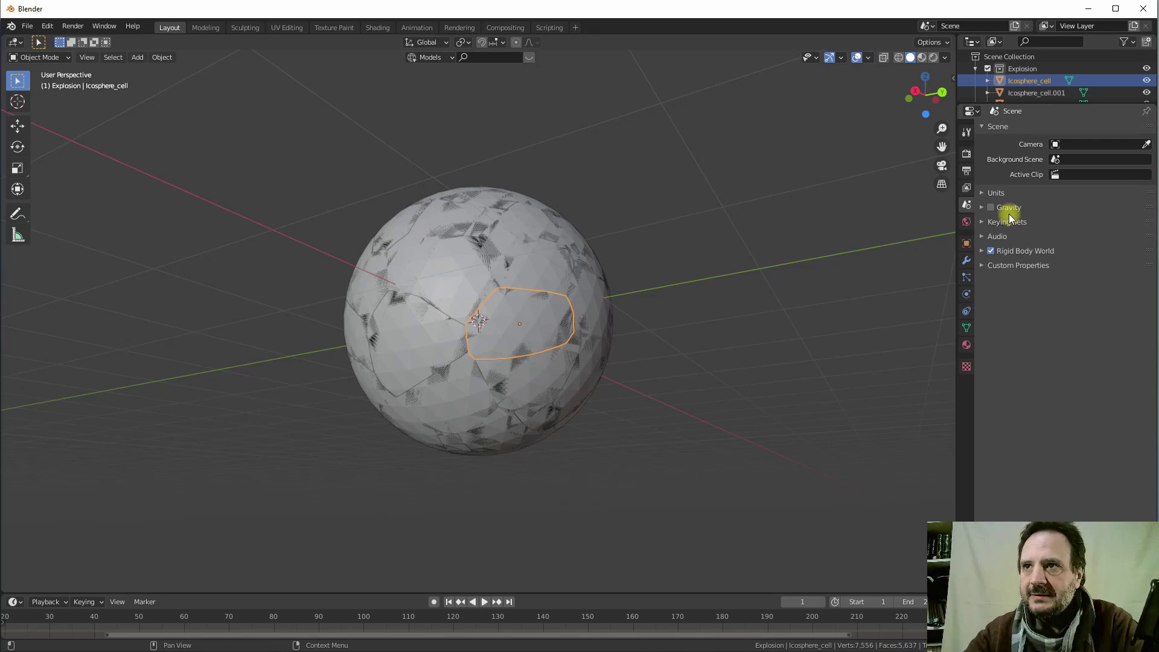
left_click(982, 252)
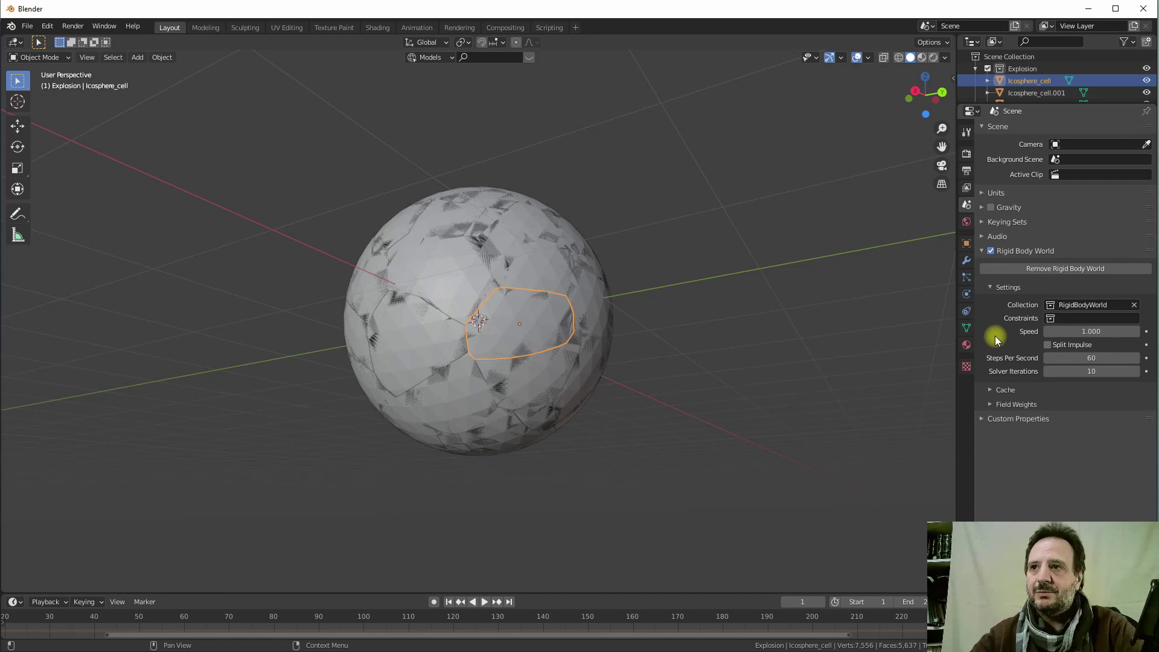
Set the Rigid Body World simulation speed to 5, briefly checking Field Weights
left_click(1070, 337)
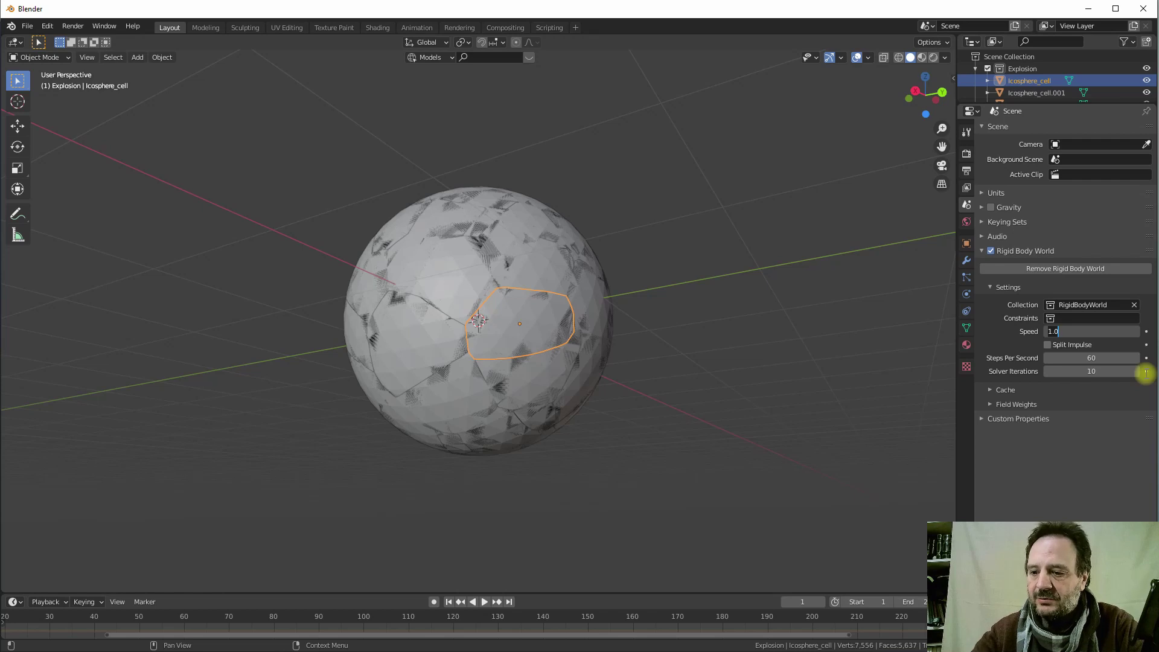
type("5")
key("Return")
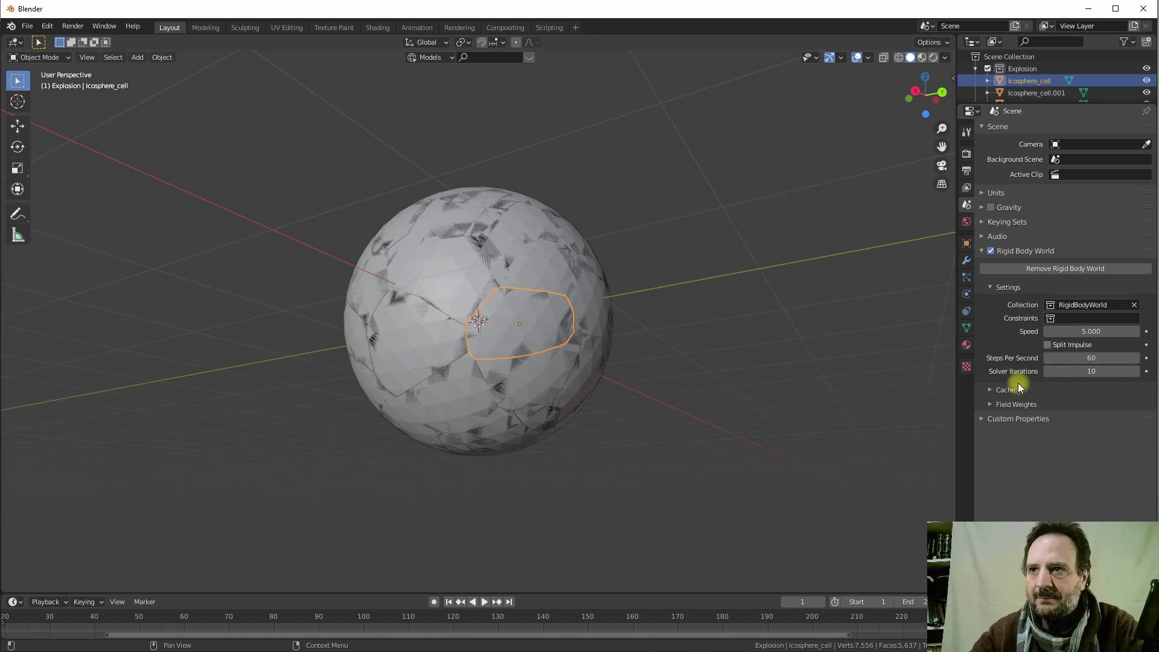
left_click(989, 404)
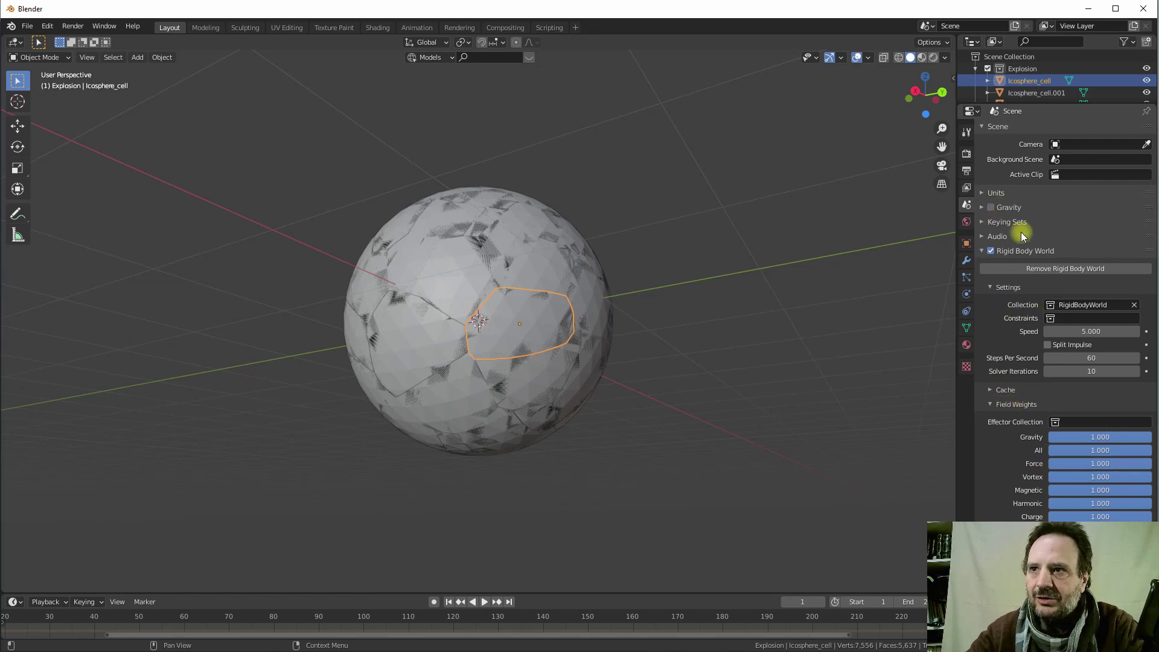
left_click(990, 404)
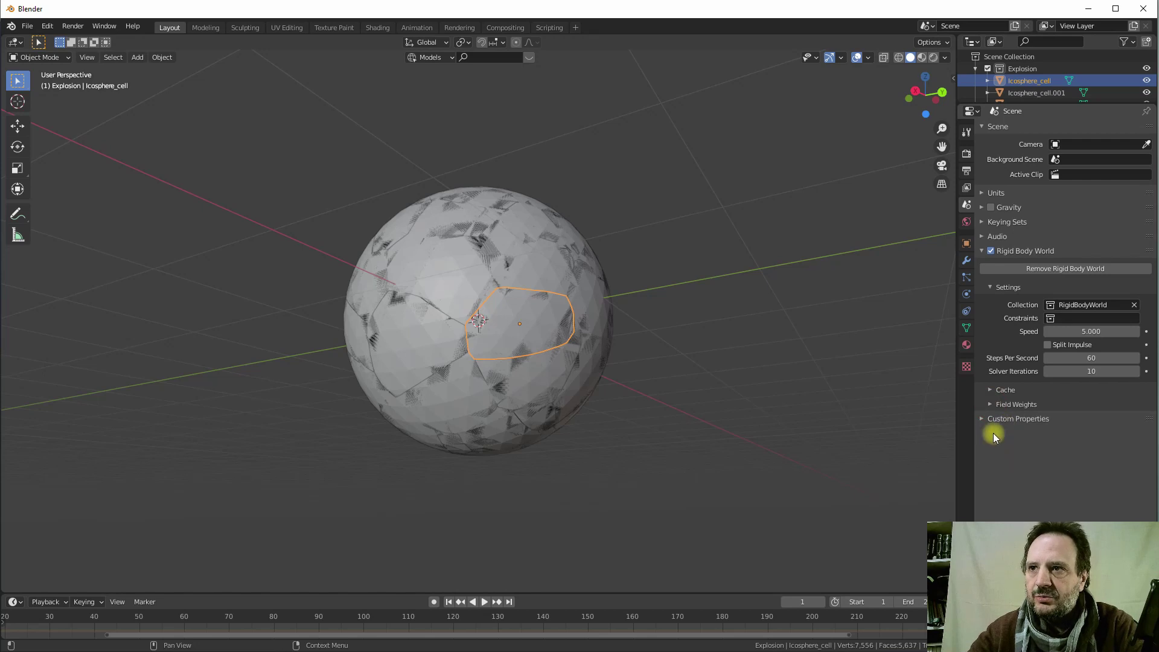
Set both the Rigid Body World cache end and the scene end frame to 500
left_click(998, 391)
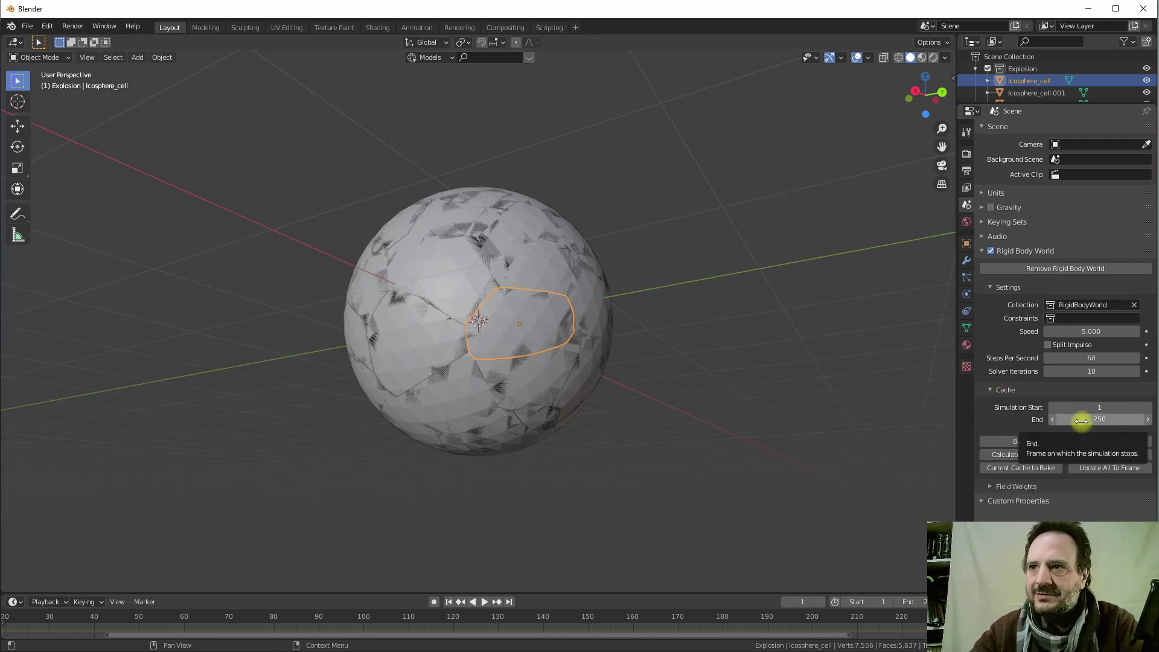
left_click(1090, 419)
type("500")
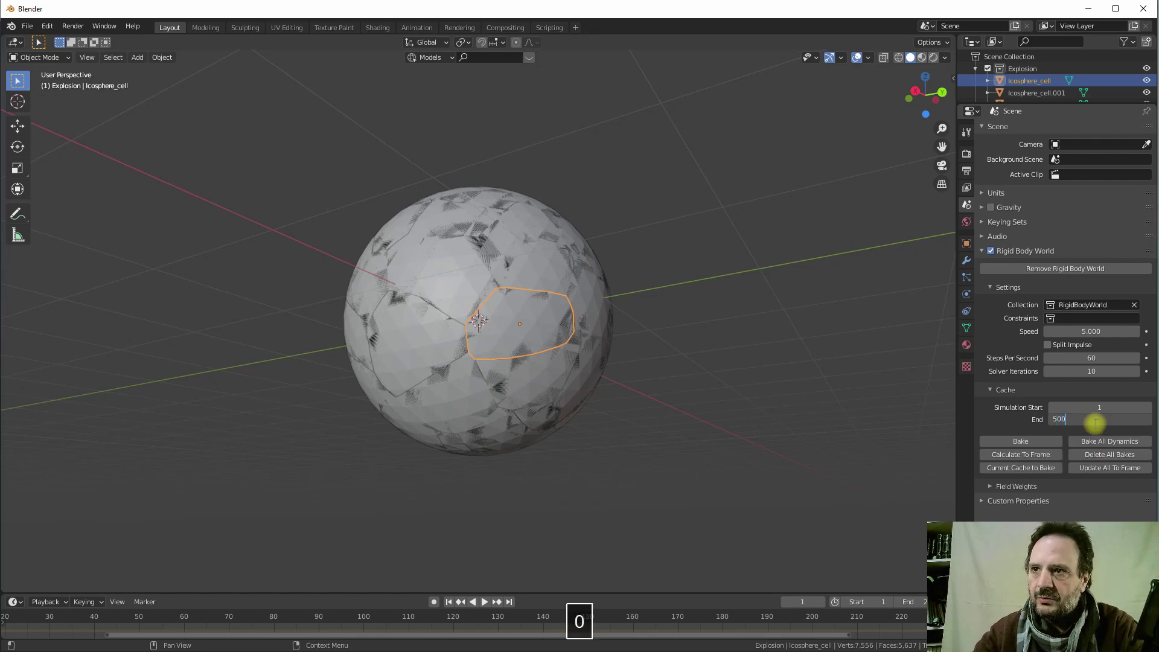
key("Return")
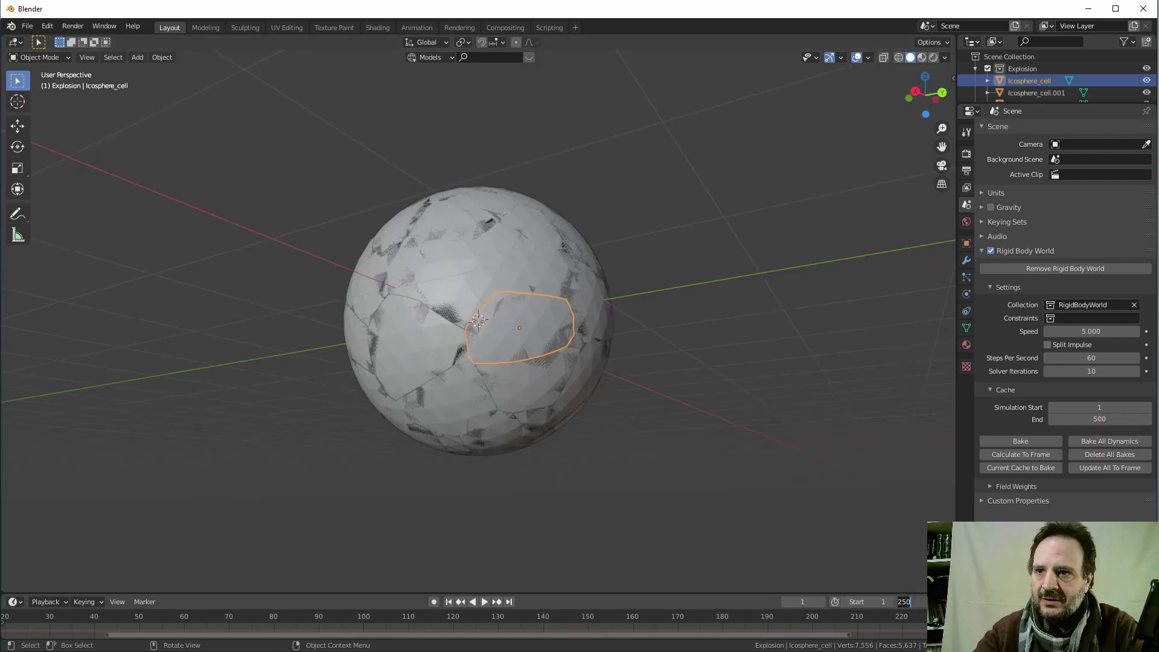
type("500")
key("Return")
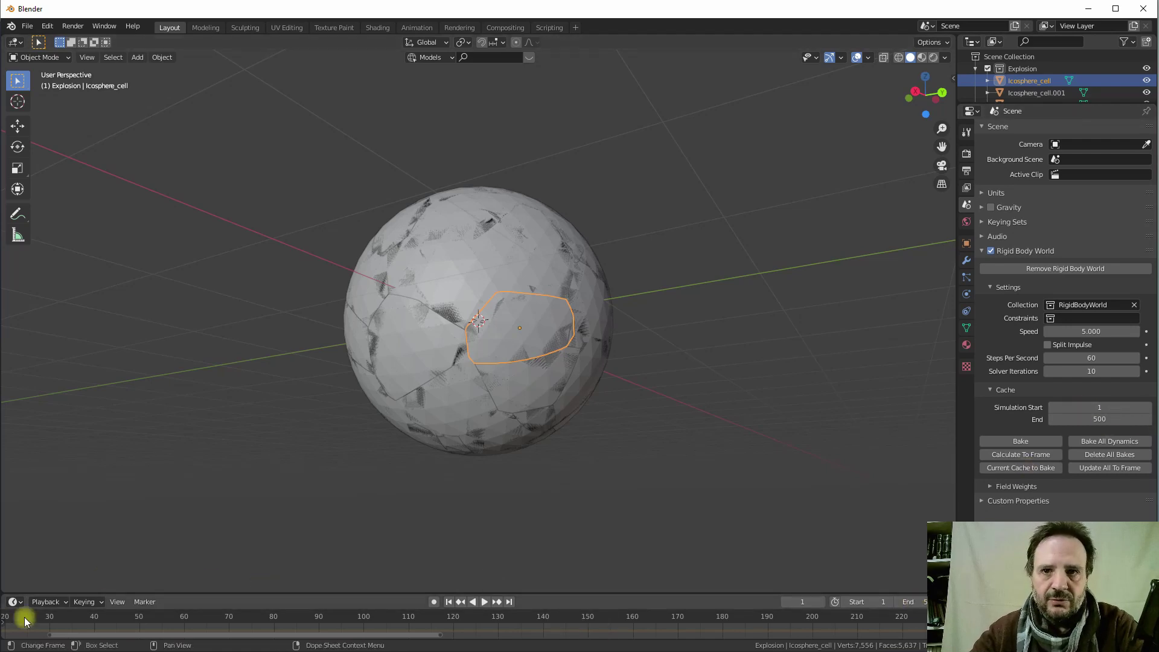
Enlarge the timeline to span frames 1–500 and show the fragment's Physics properties
left_click_drag(540, 594, 543, 534)
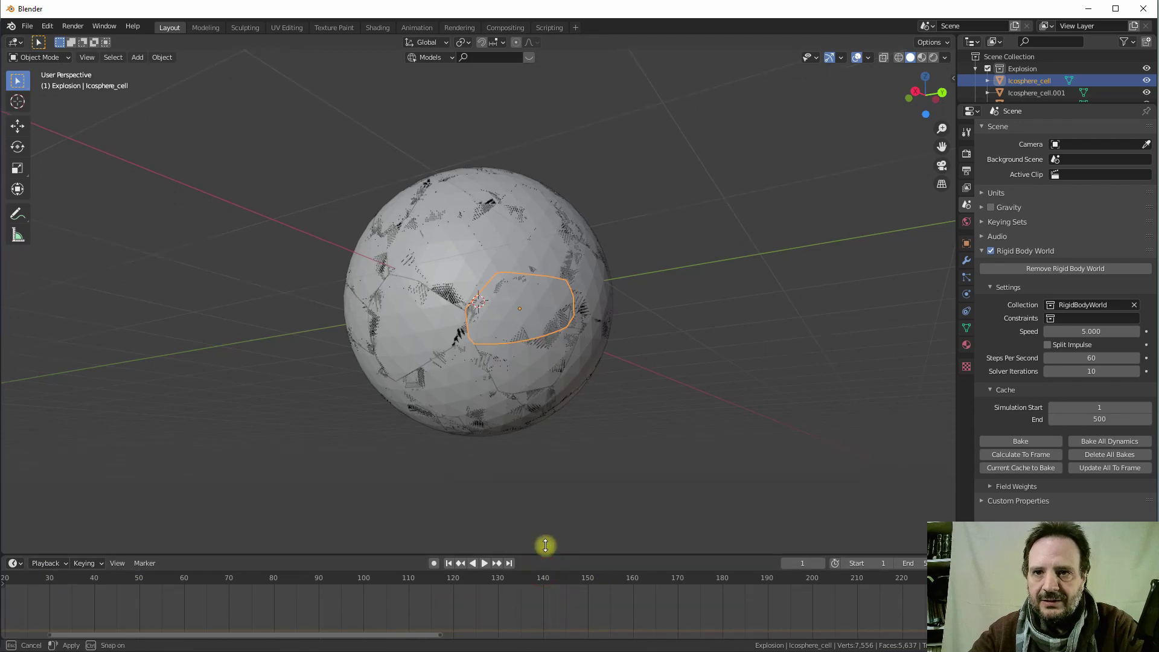
scroll(466, 590, "down", 3)
scroll(465, 590, "down", 1)
scroll(476, 590, "down", 1)
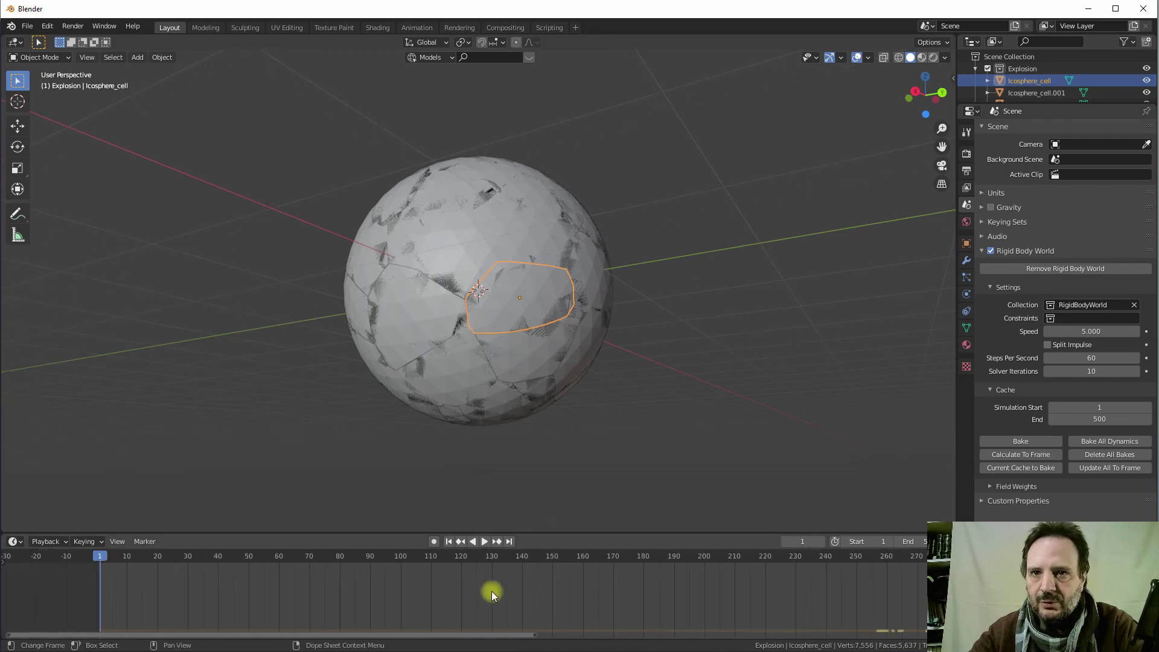
mouse_move(491, 591)
middle_mouse_down()
mouse_move(399, 597)
mouse_move(470, 594)
middle_mouse_up()
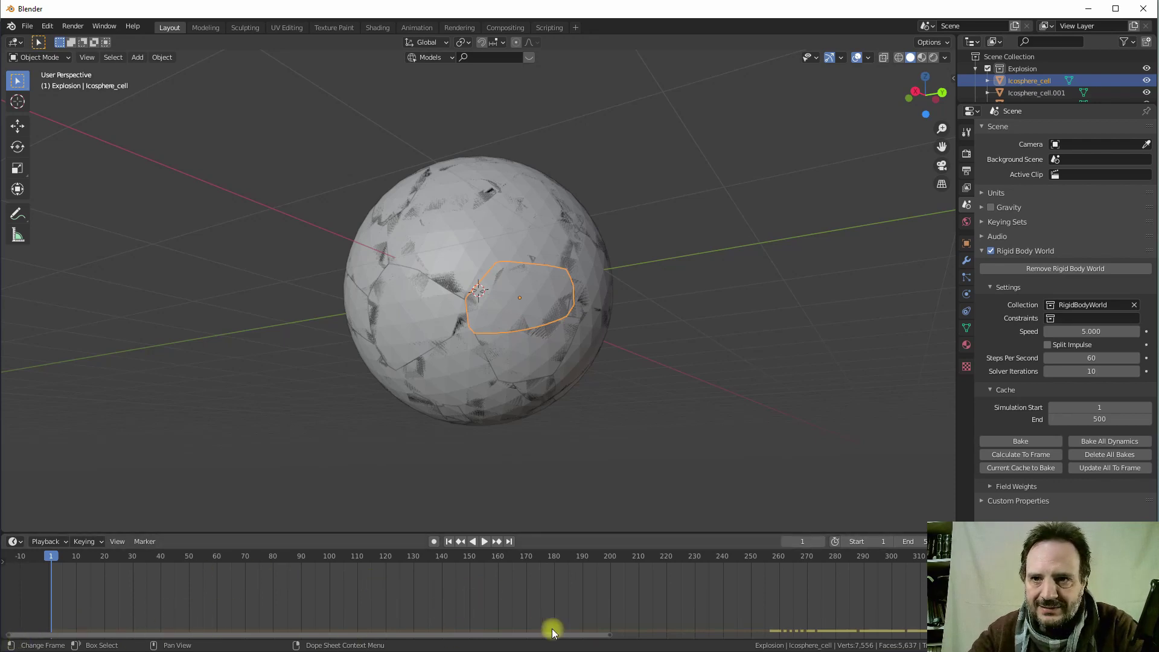
left_click_drag(610, 637, 941, 641)
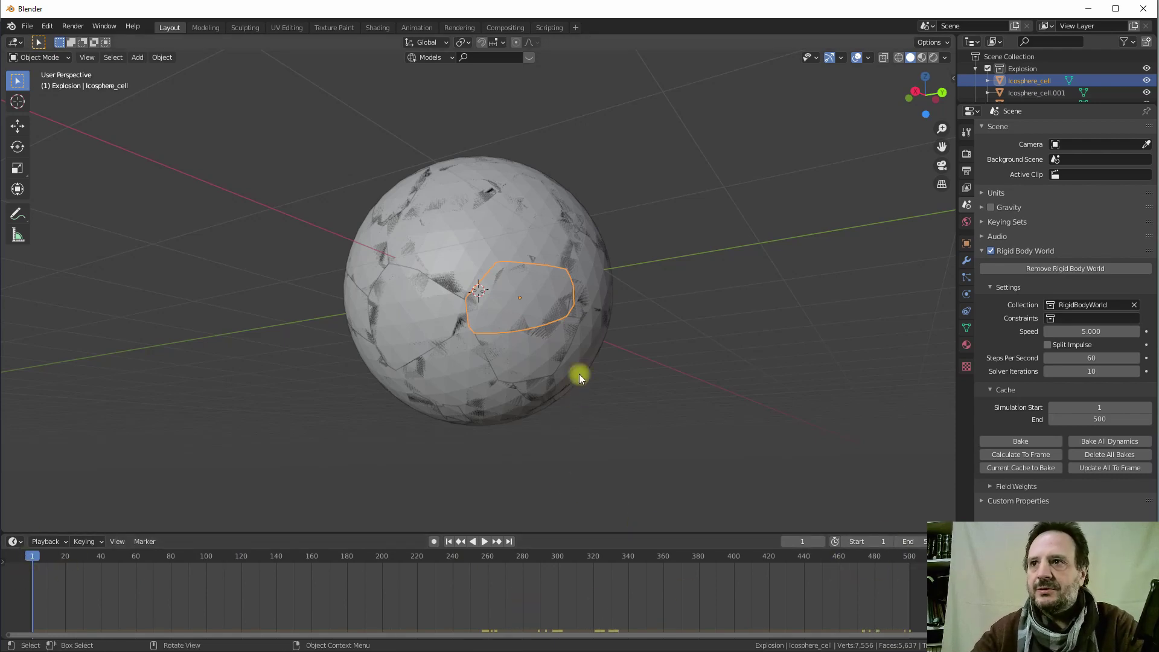
middle_click_drag(575, 393, 613, 407)
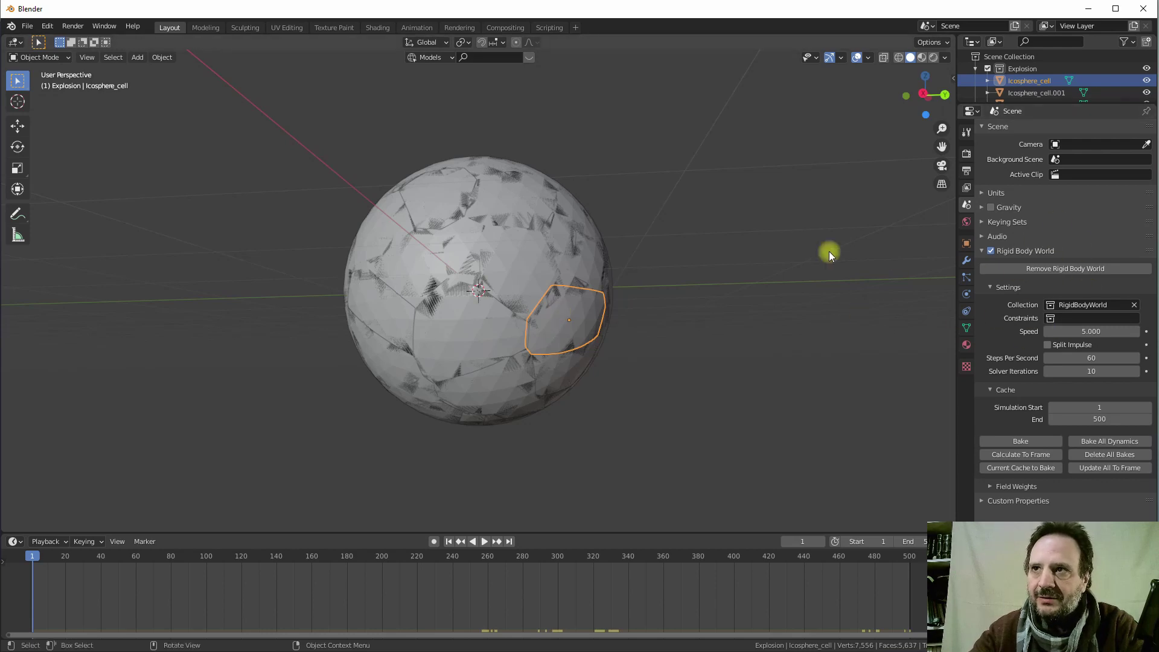
left_click(967, 294)
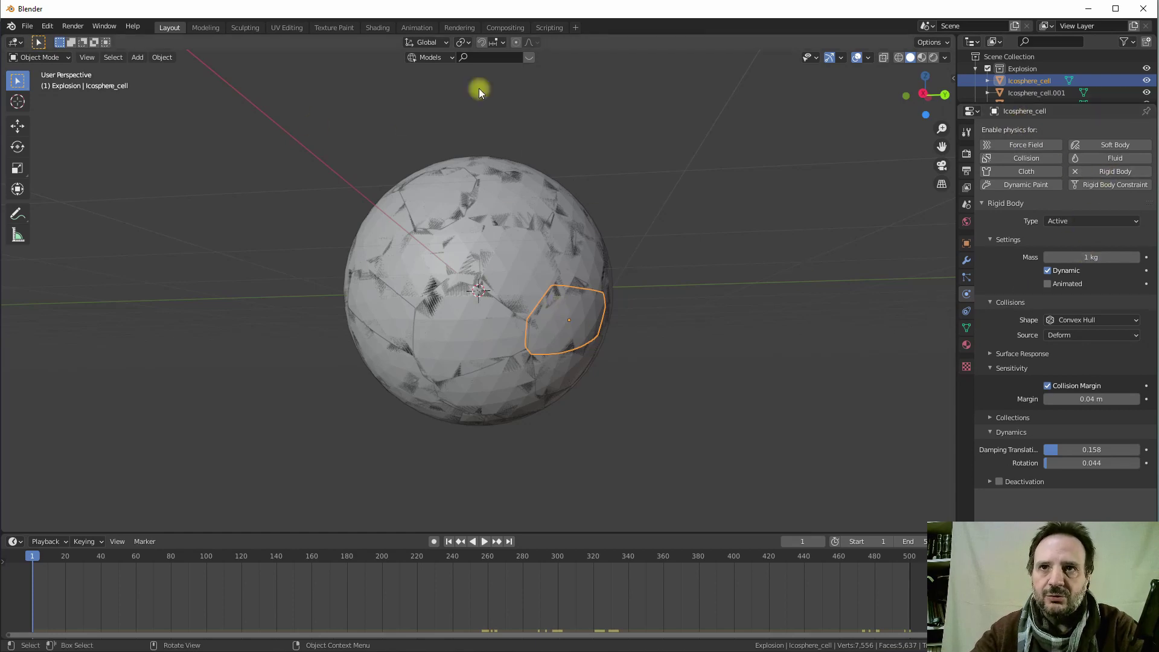
Shift-select through to the last Icosphere_cell in the enlarged Outliner, keeping the first cell active
left_click_drag(1025, 104, 1027, 309)
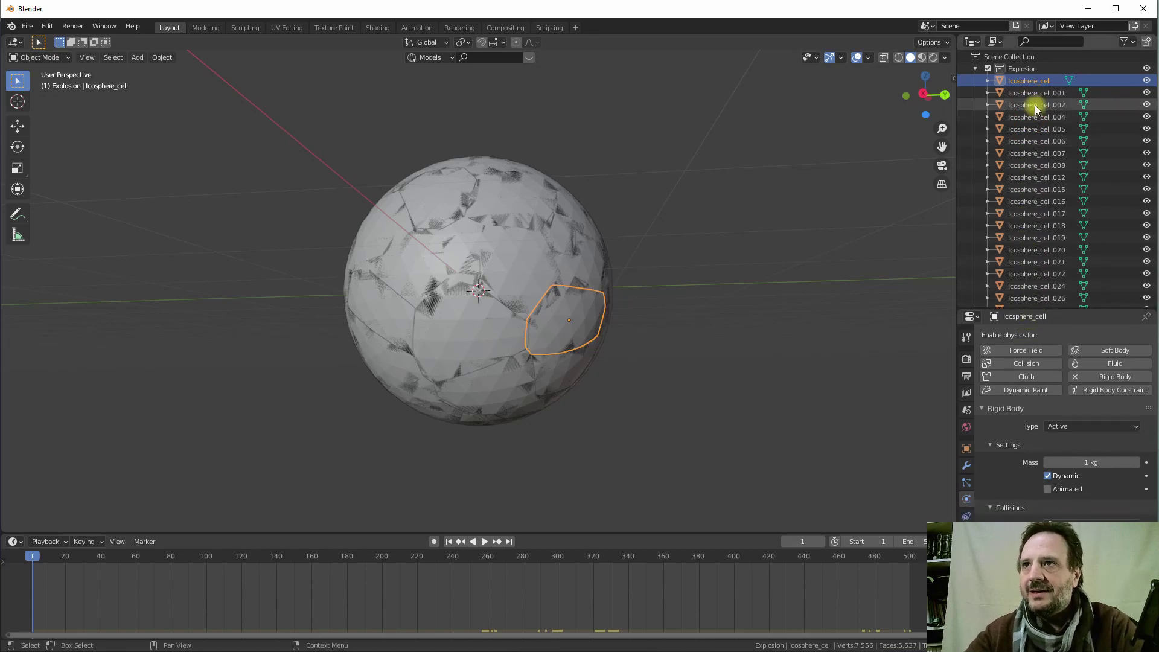
scroll(1040, 138, "down", 10)
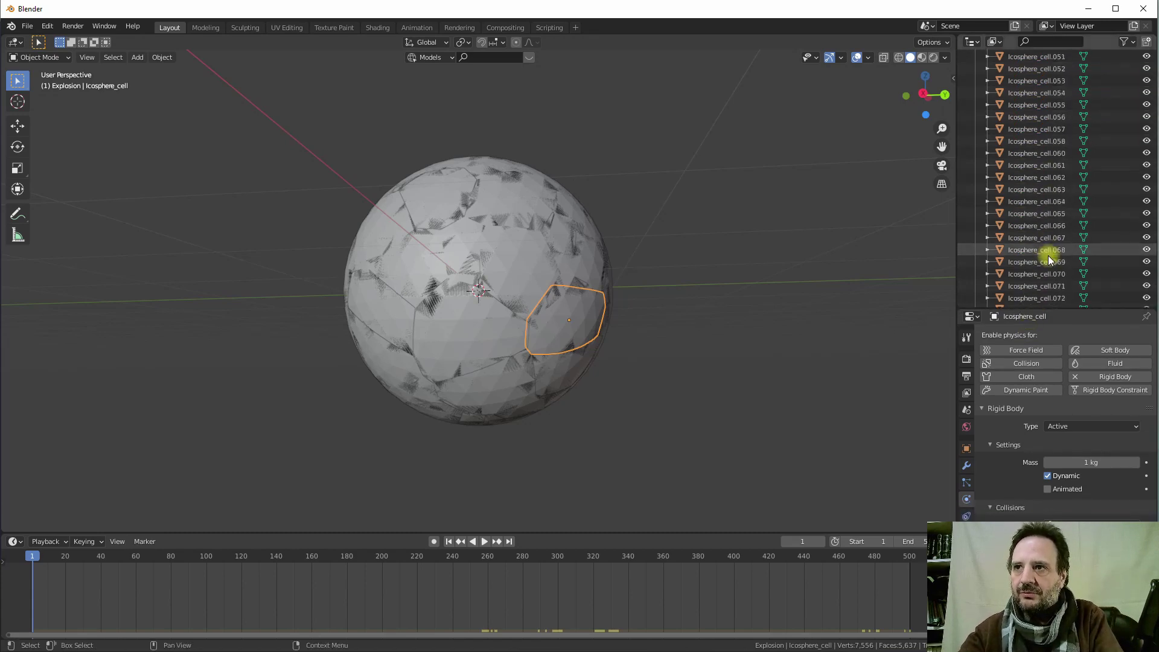
scroll(1048, 255, "down", 10)
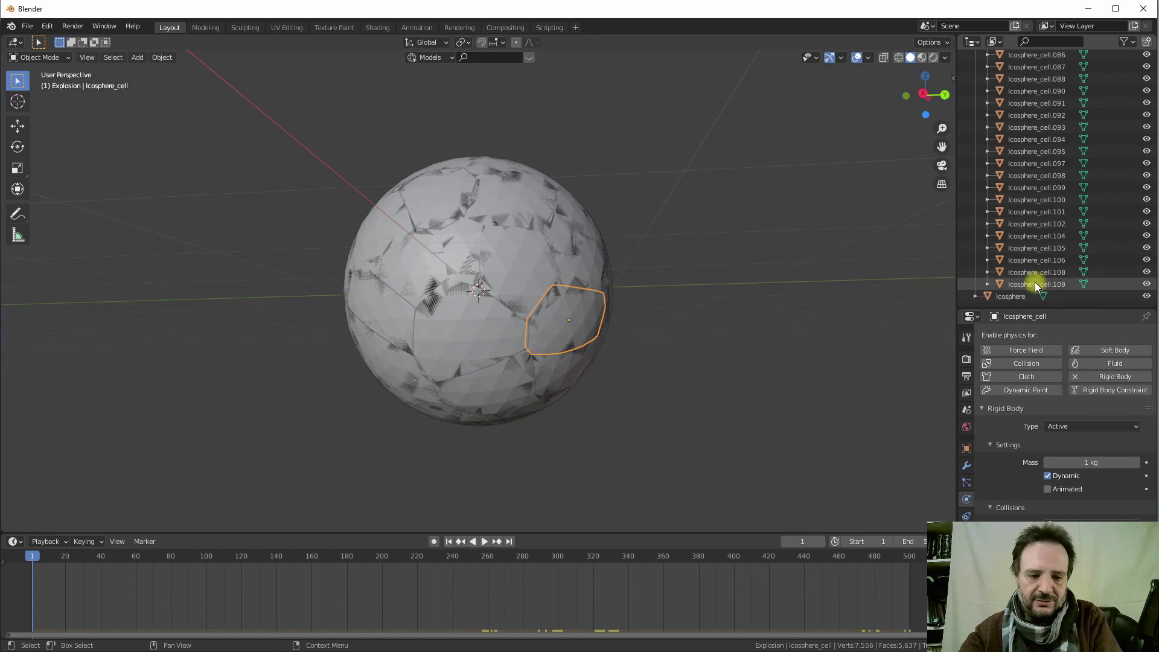
left_click(1035, 283, "shift")
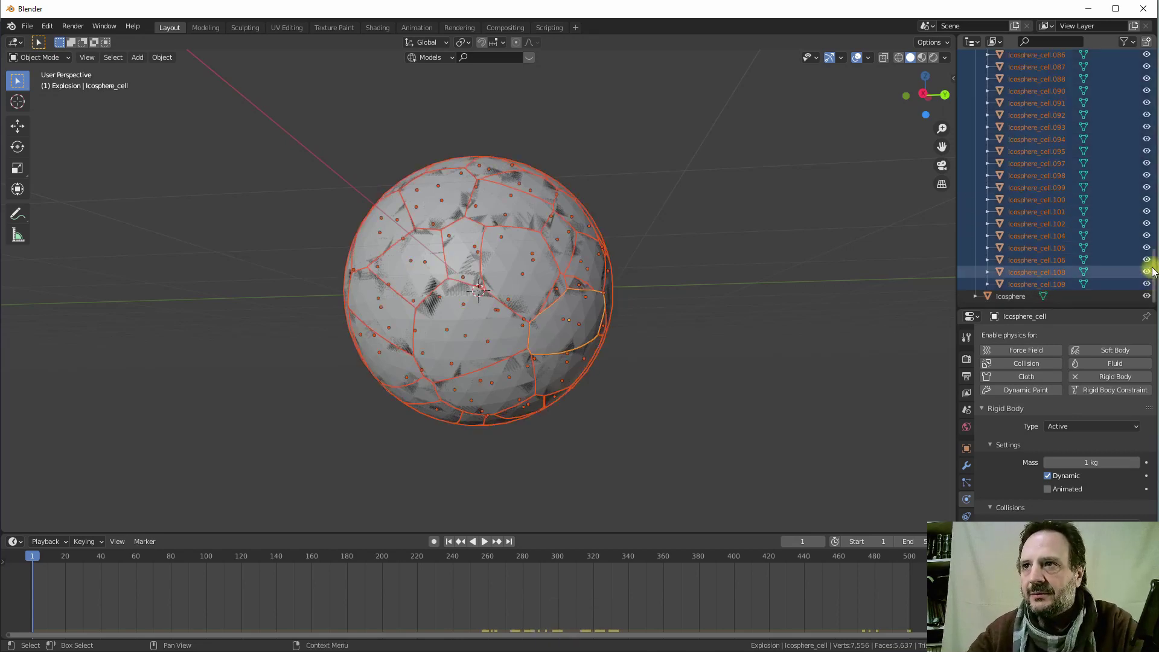
left_click_drag(1150, 274, 1148, 57)
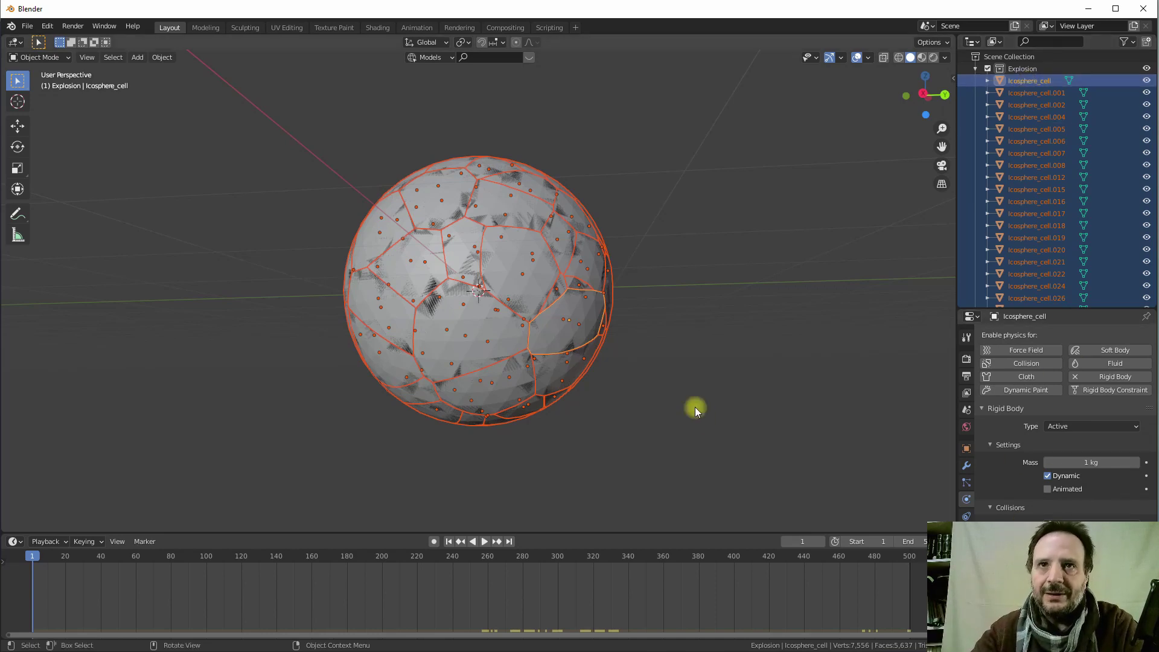
Copy Icosphere_cell's rigid body settings to all fragments, then select fragment Icosphere_cell.080
left_click(163, 59)
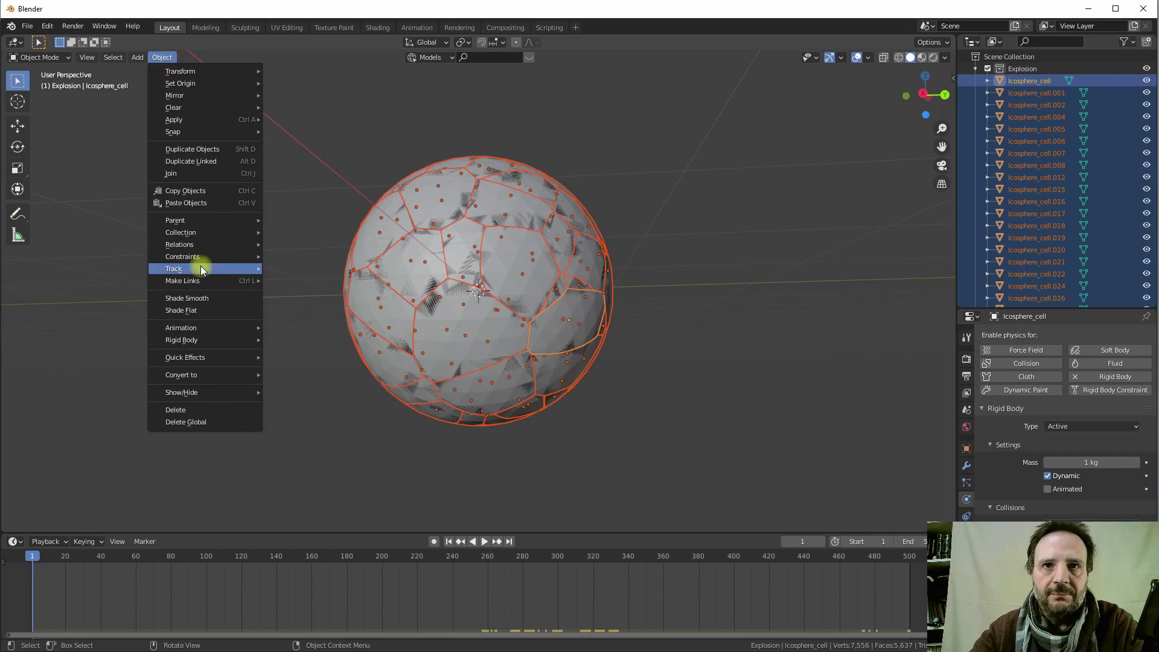
mouse_move(181, 340)
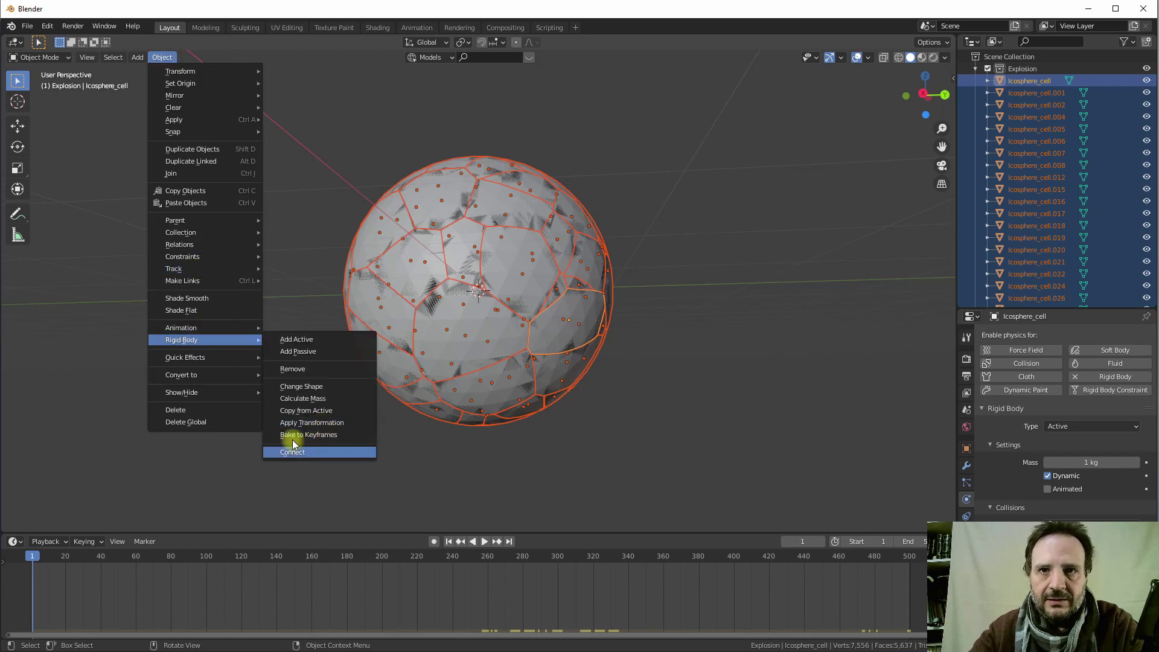
left_click(309, 411)
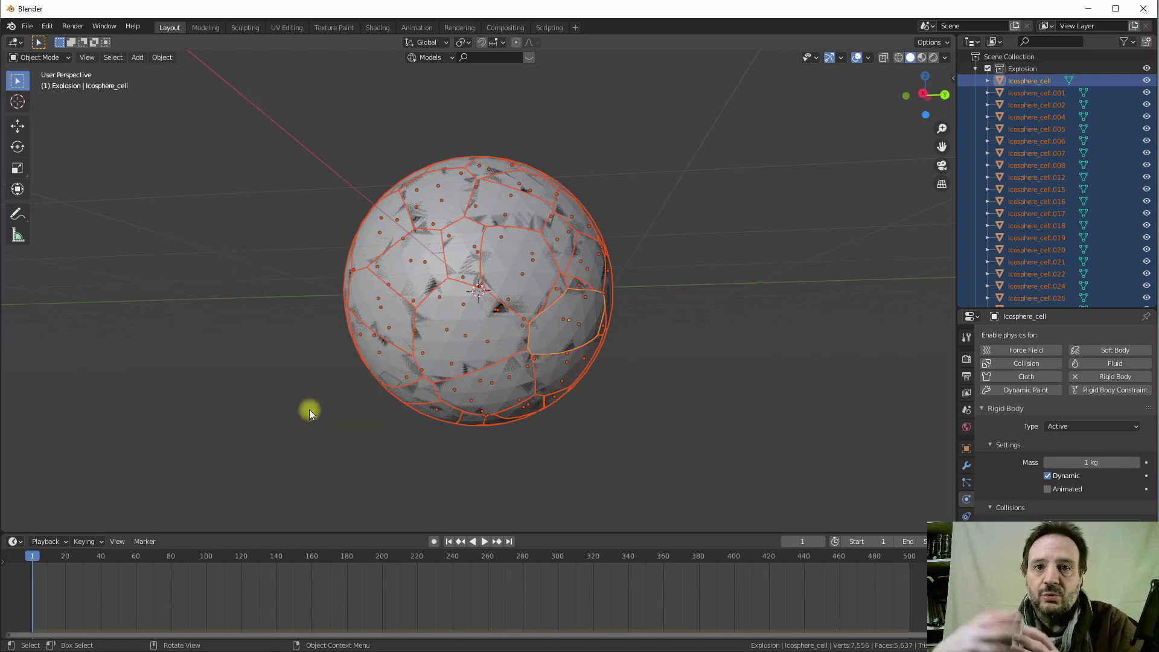
left_click(374, 334)
left_click(384, 334)
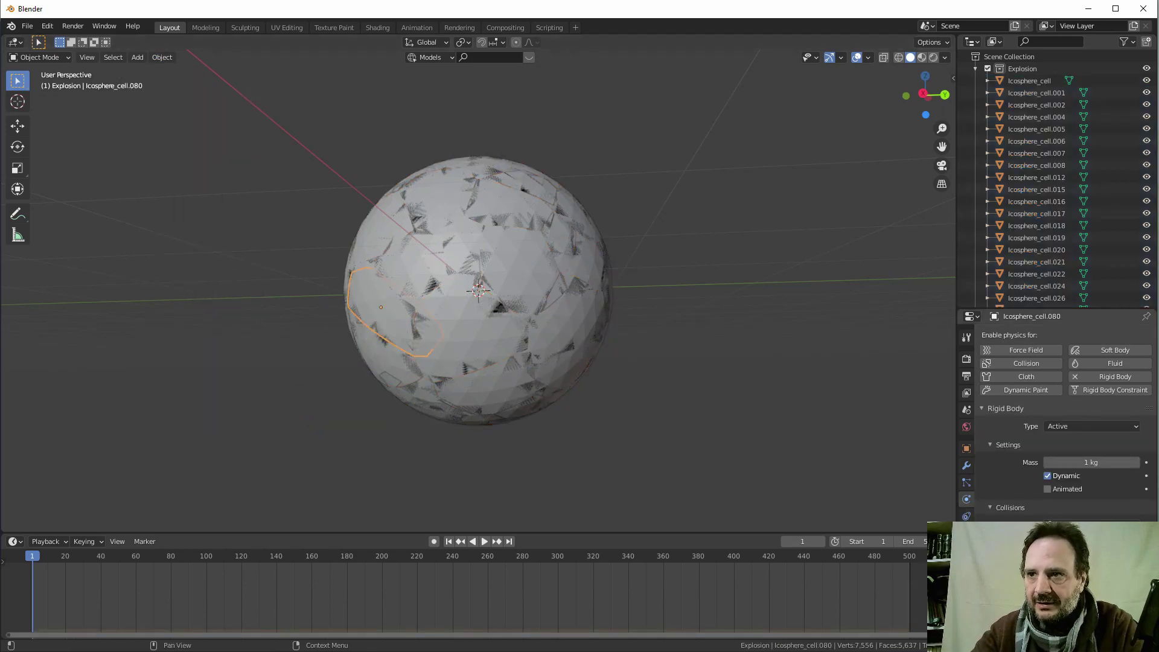
scroll(498, 277, "down", 3)
middle_click_drag(498, 278, 520, 315)
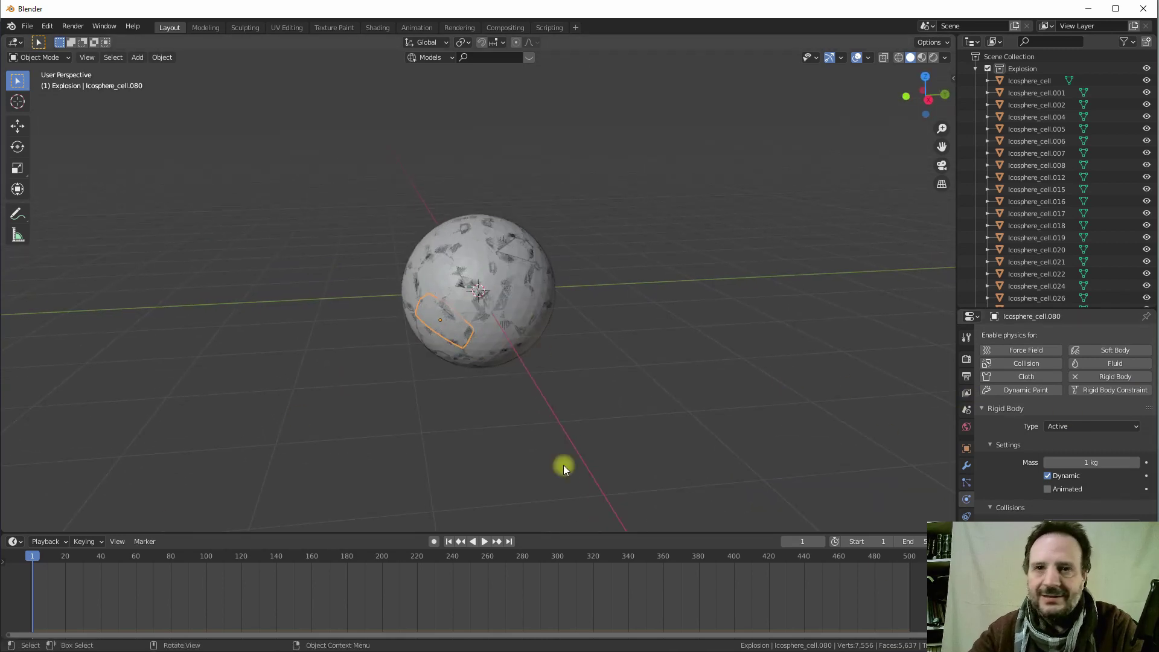
Play the explosion, stop at frame 304, and orbit around the scattered fragments
left_click(486, 542)
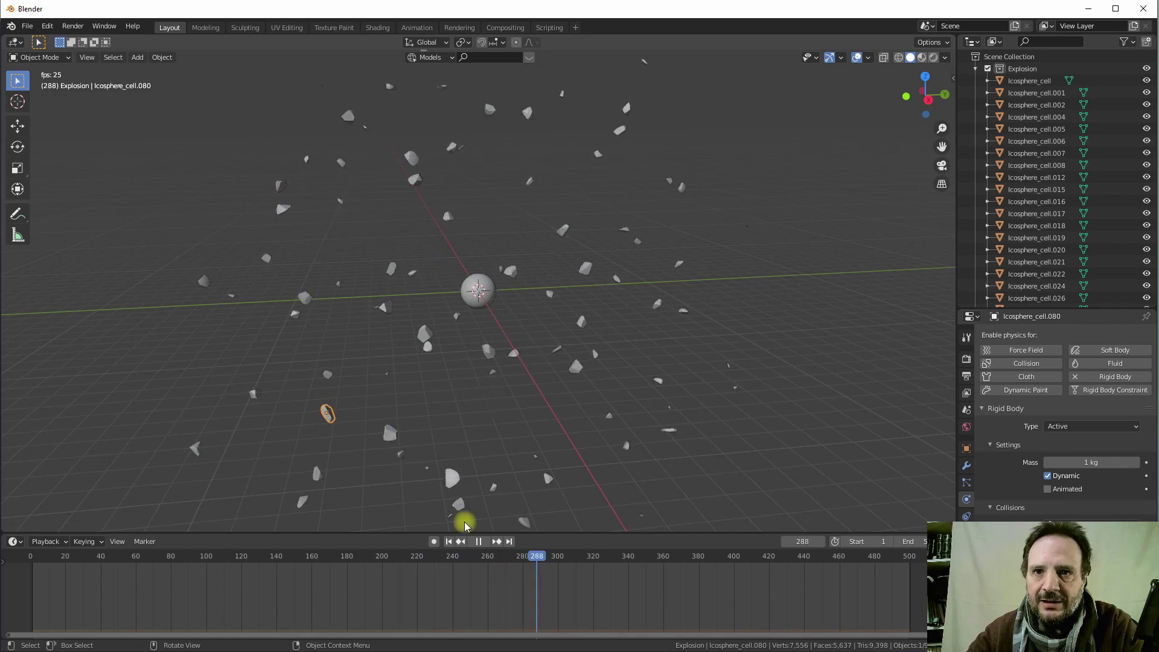
left_click(478, 541)
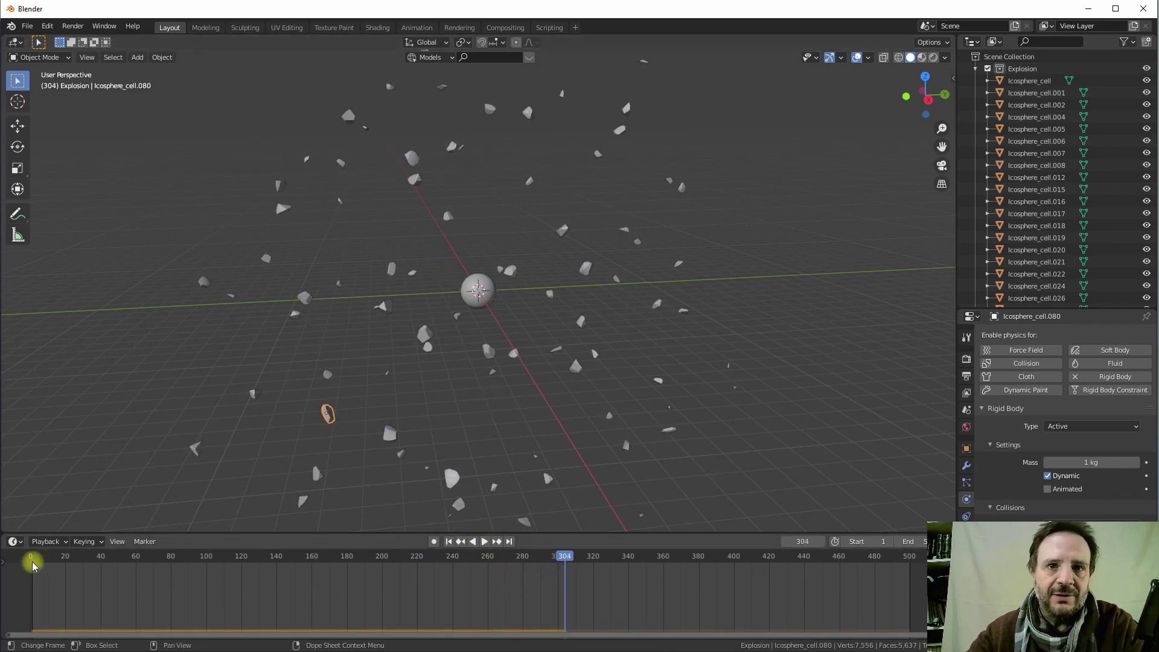
scroll(448, 397, "up", 2)
scroll(440, 401, "up", 2)
scroll(440, 401, "up", 2)
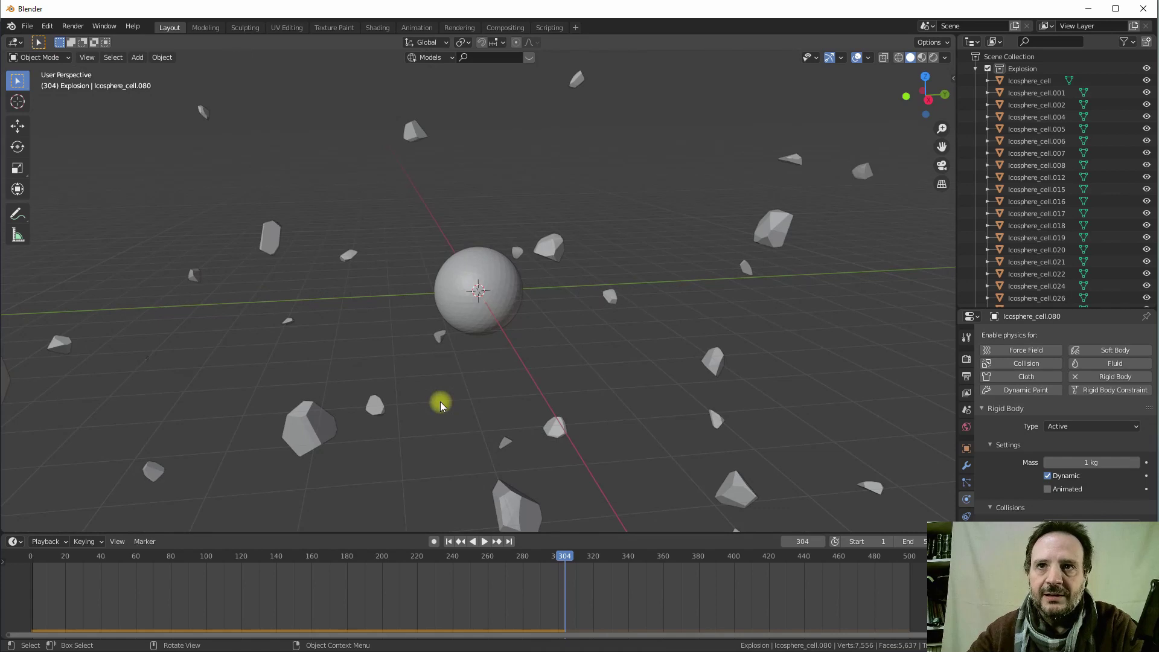
scroll(440, 400, "down", 2)
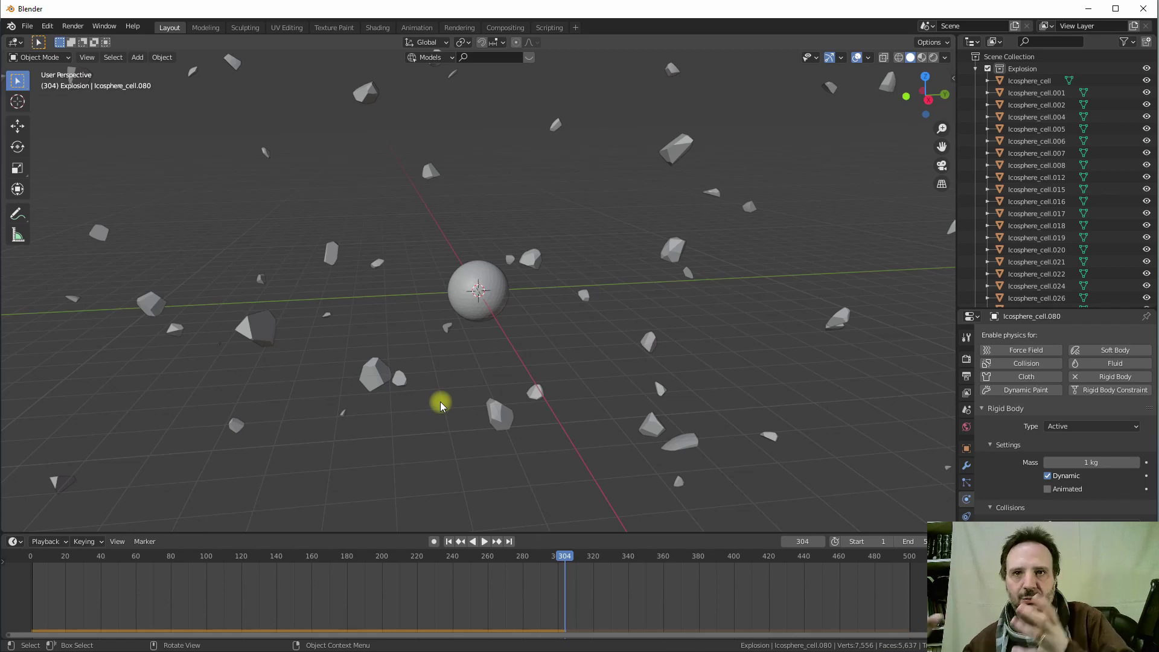
mouse_move(403, 292)
middle_mouse_down()
mouse_move(471, 375)
mouse_move(412, 364)
middle_mouse_up()
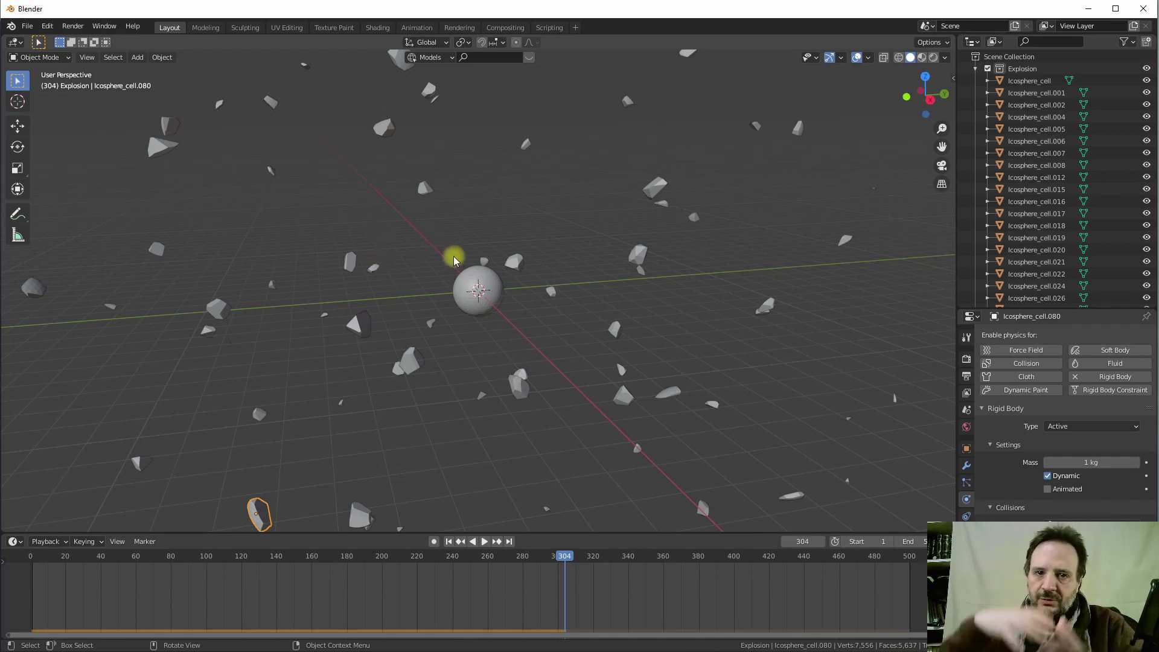
scroll(475, 293, "down", 3)
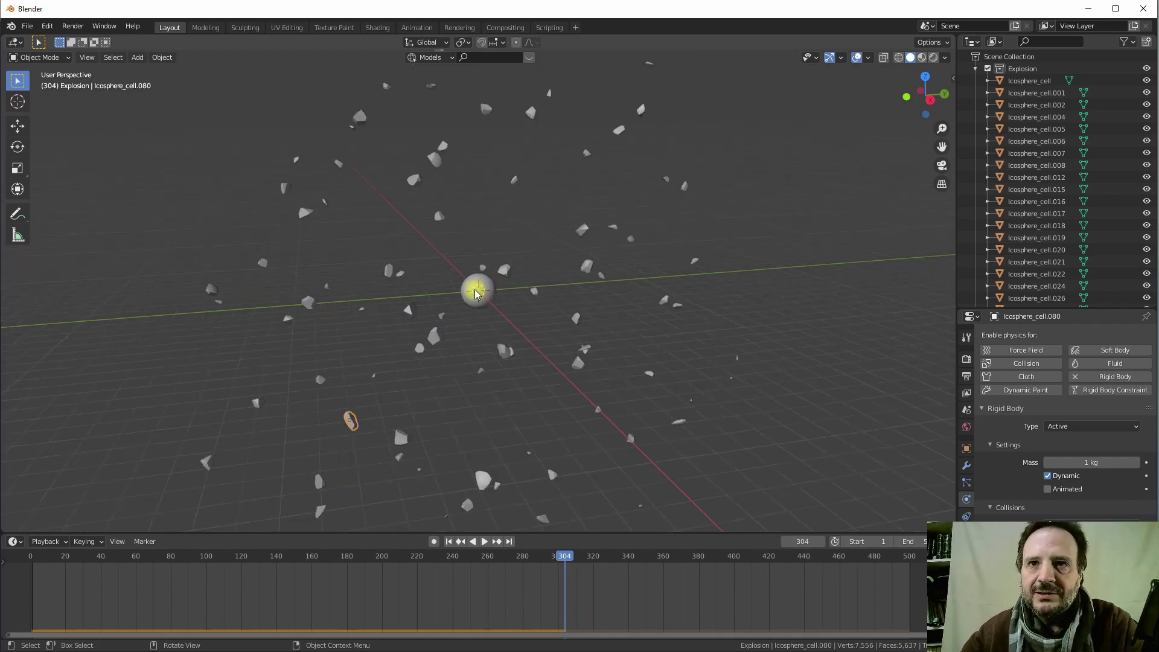
mouse_move(475, 293)
middle_mouse_down()
mouse_move(422, 279)
mouse_move(501, 269)
mouse_move(375, 281)
mouse_move(460, 259)
middle_mouse_up()
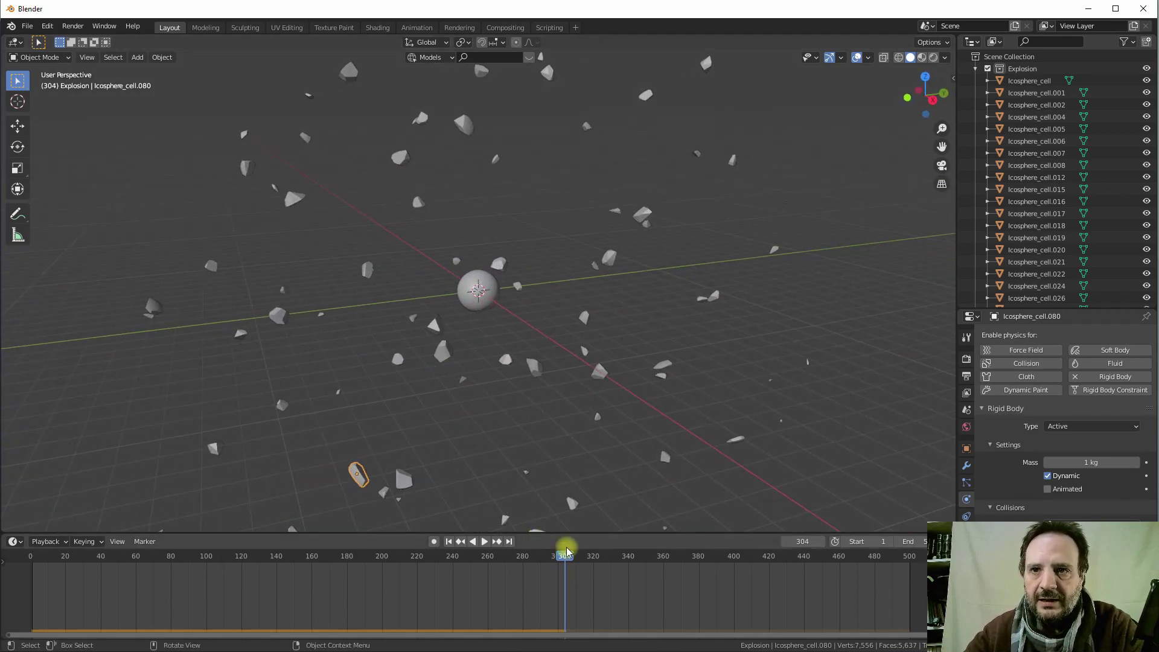
Rewind to the start and replay the explosion, pausing at frame 64
left_click_drag(566, 551, 33, 540)
key("space")
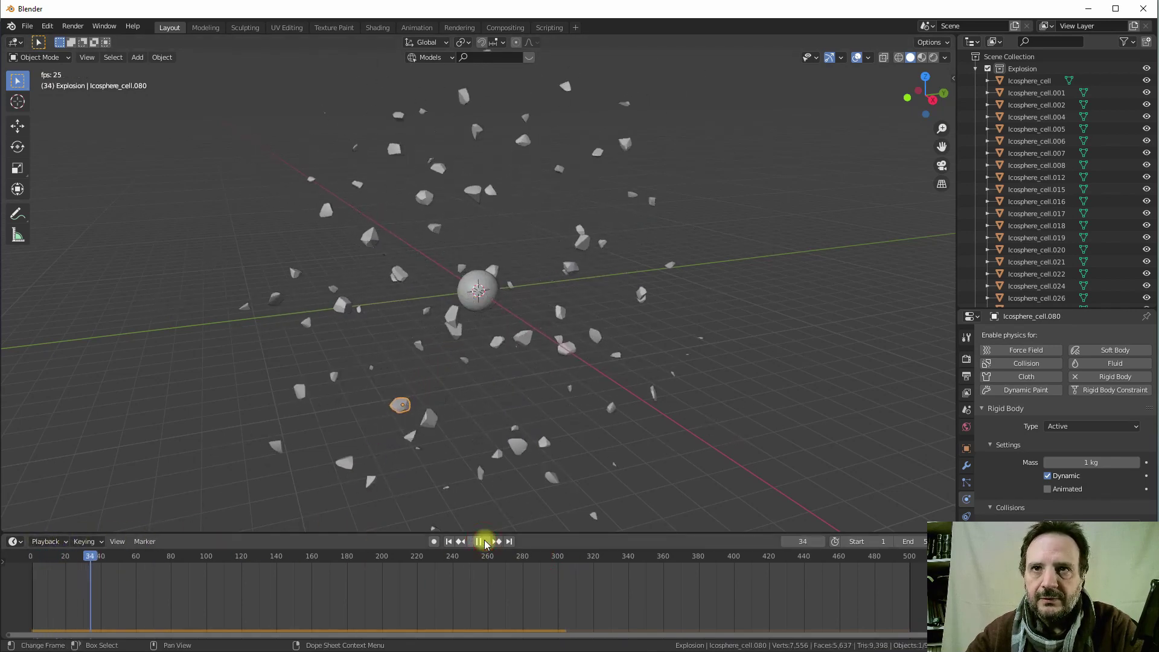
left_click(481, 542)
Hide the original Icosphere in the Outliner
left_click(478, 290)
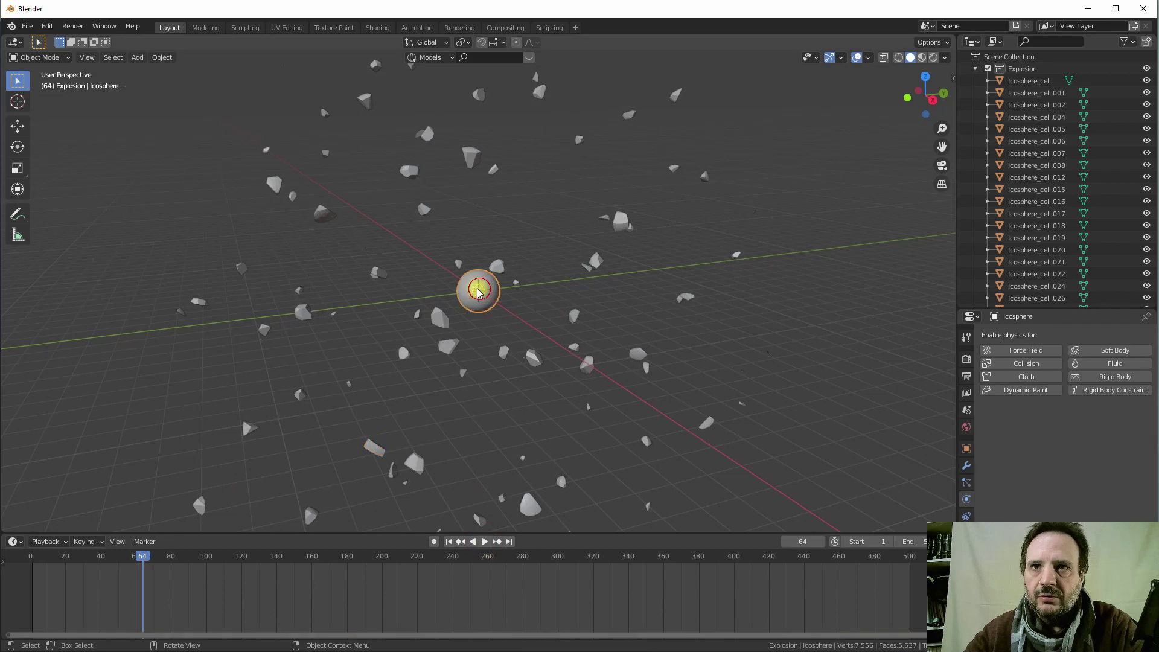
left_click(973, 70)
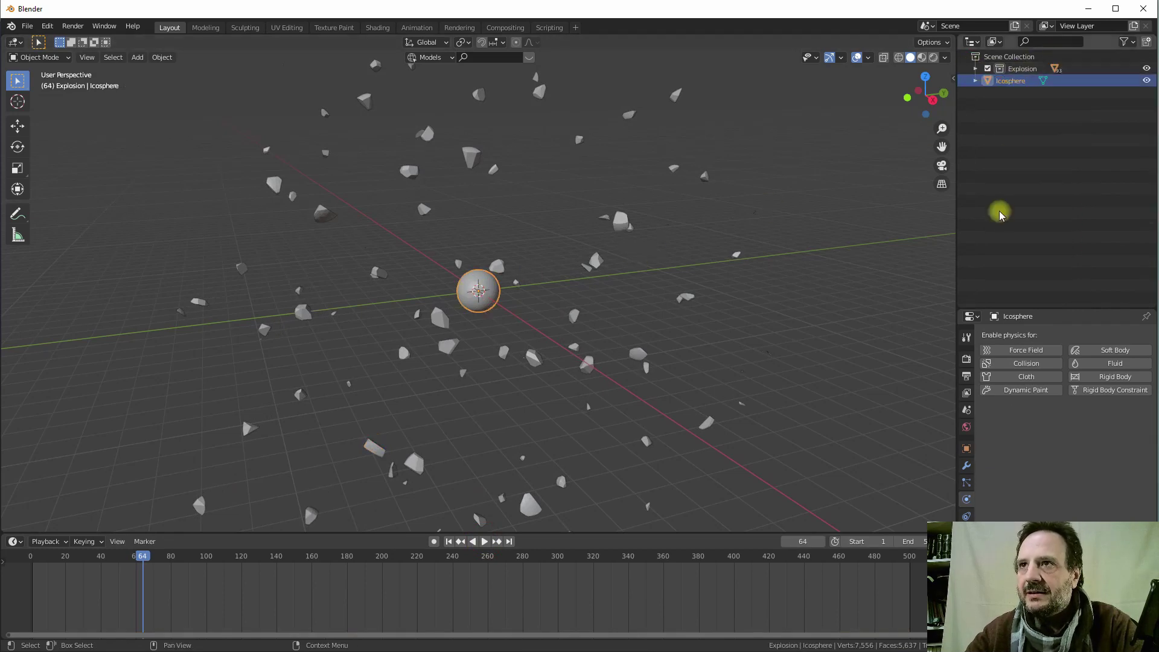
left_click(1146, 80)
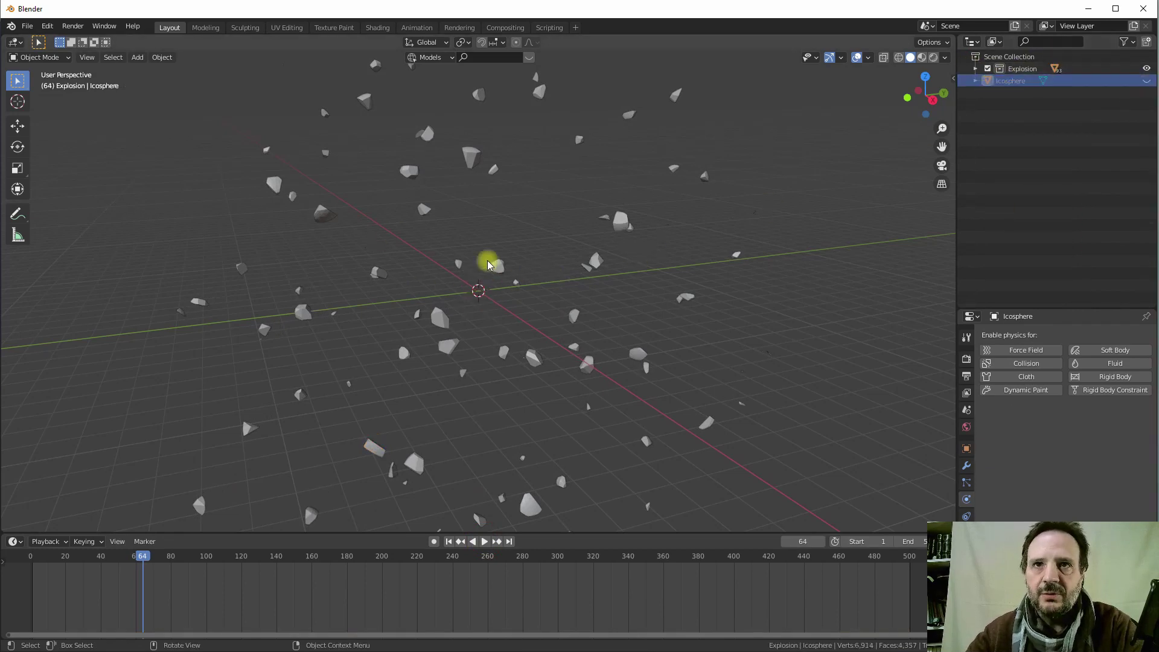
Select fragments Icosphere_cell through Icosphere_cell.109 in the Outliner
left_click(471, 156)
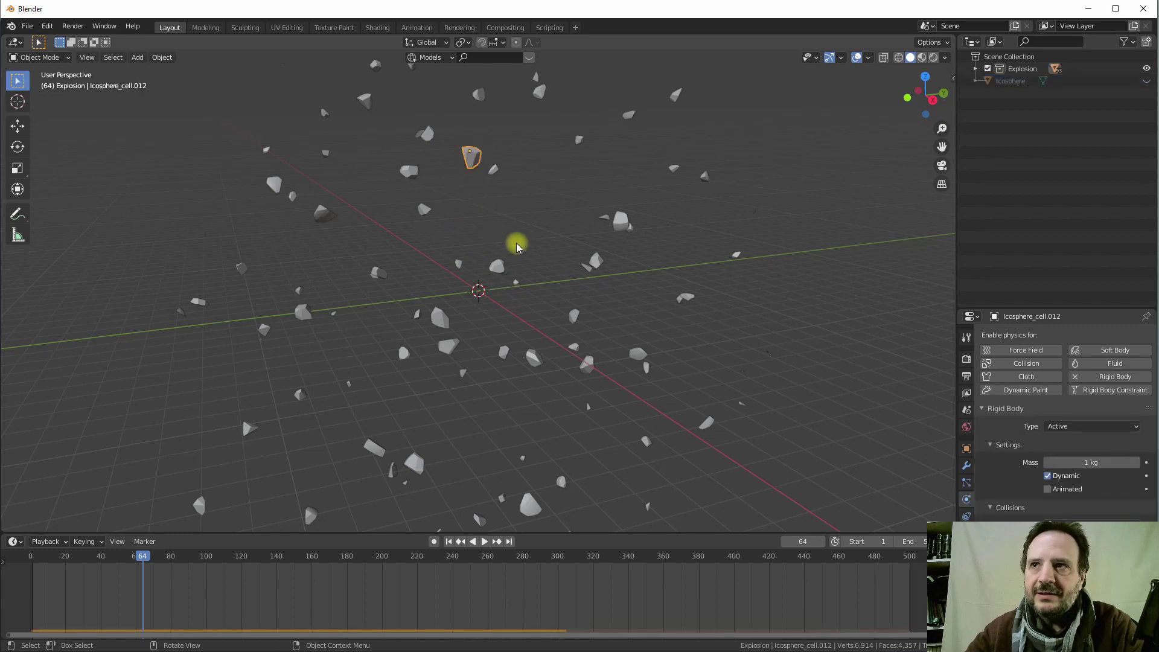
left_click(975, 69)
left_click(1026, 81)
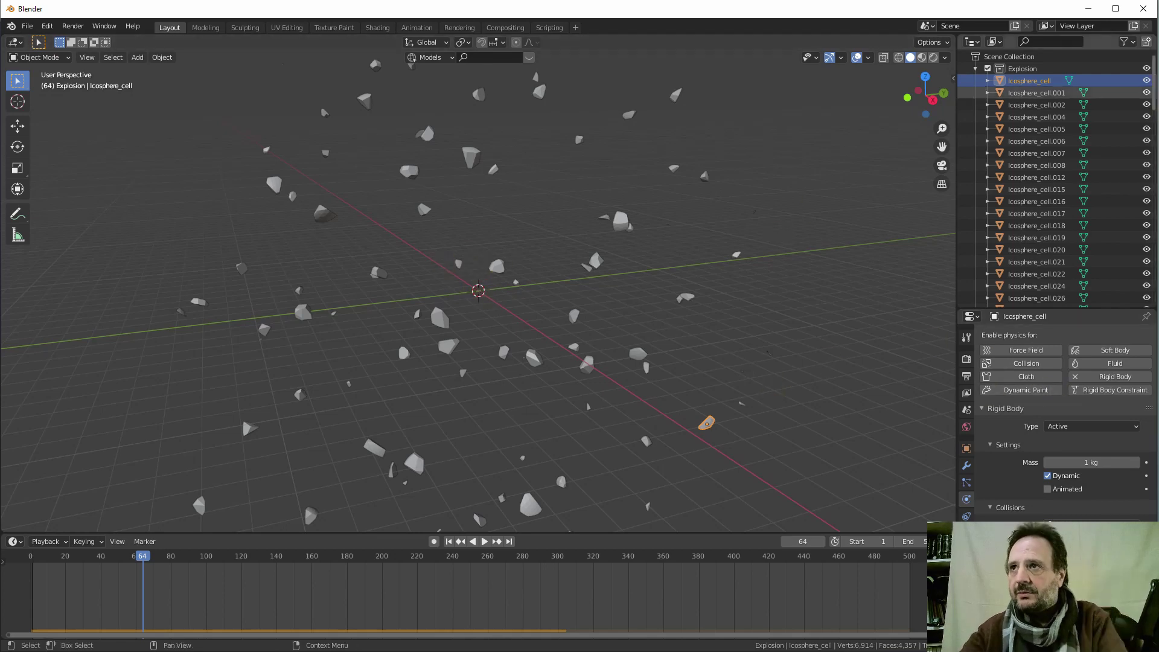
left_click_drag(1154, 87, 1152, 251)
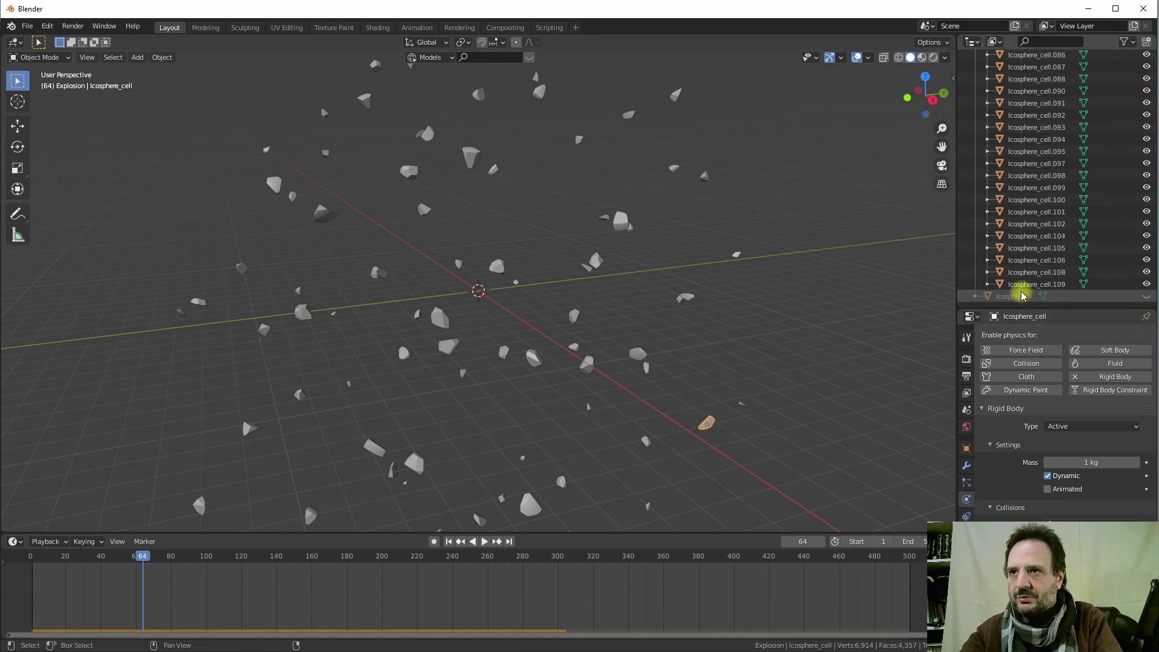
left_click(1009, 285, "shift")
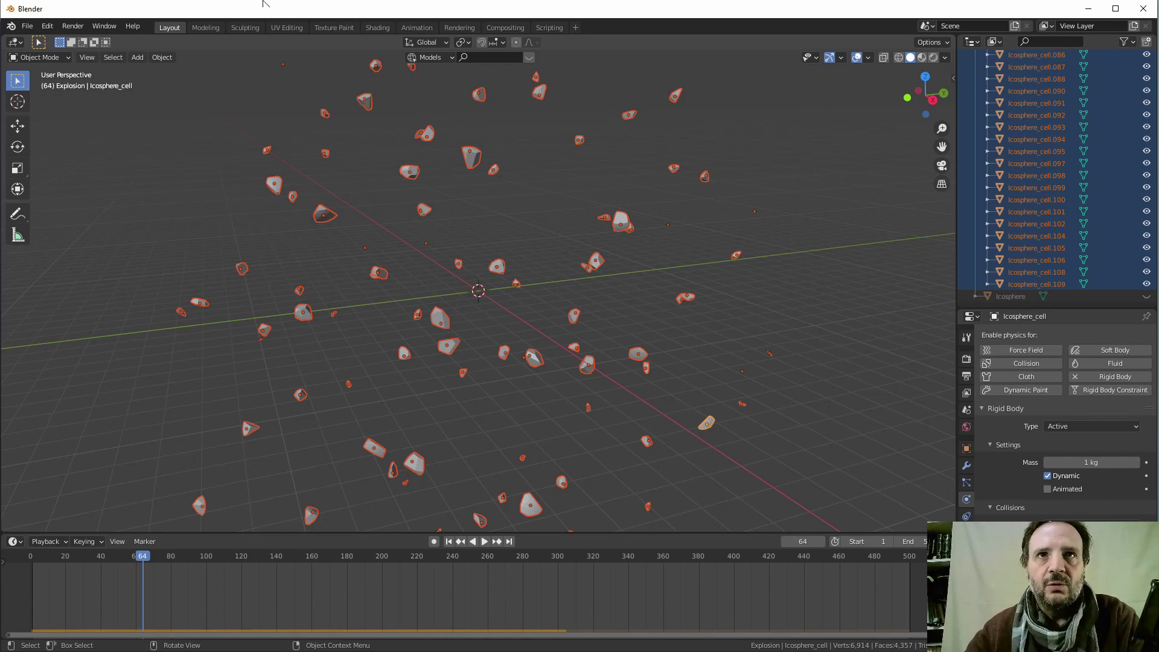
Bake the selected fragments' rigid body motion to keyframes, frames 1–500 with step 1
left_click(167, 58)
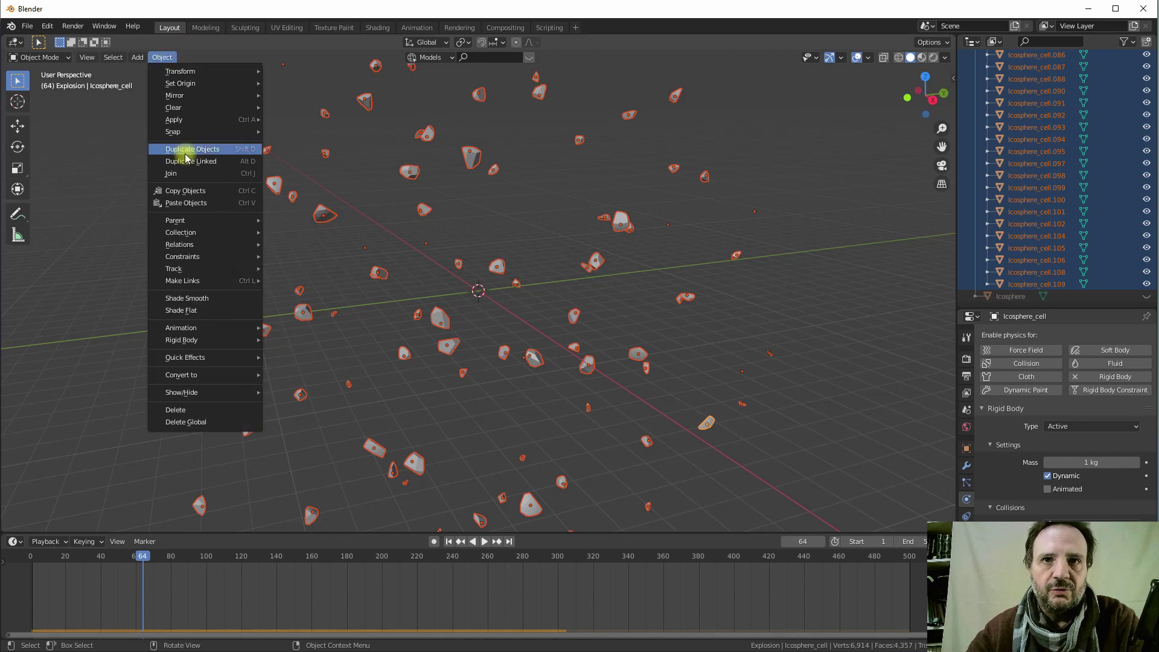
mouse_move(181, 339)
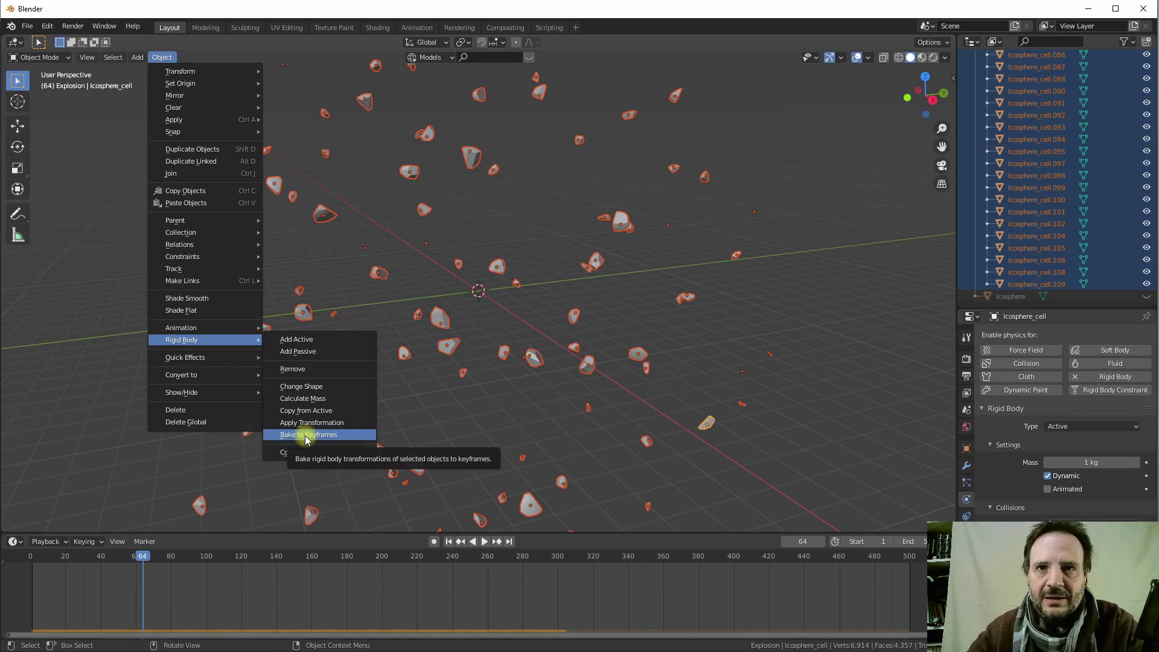
left_click(306, 434)
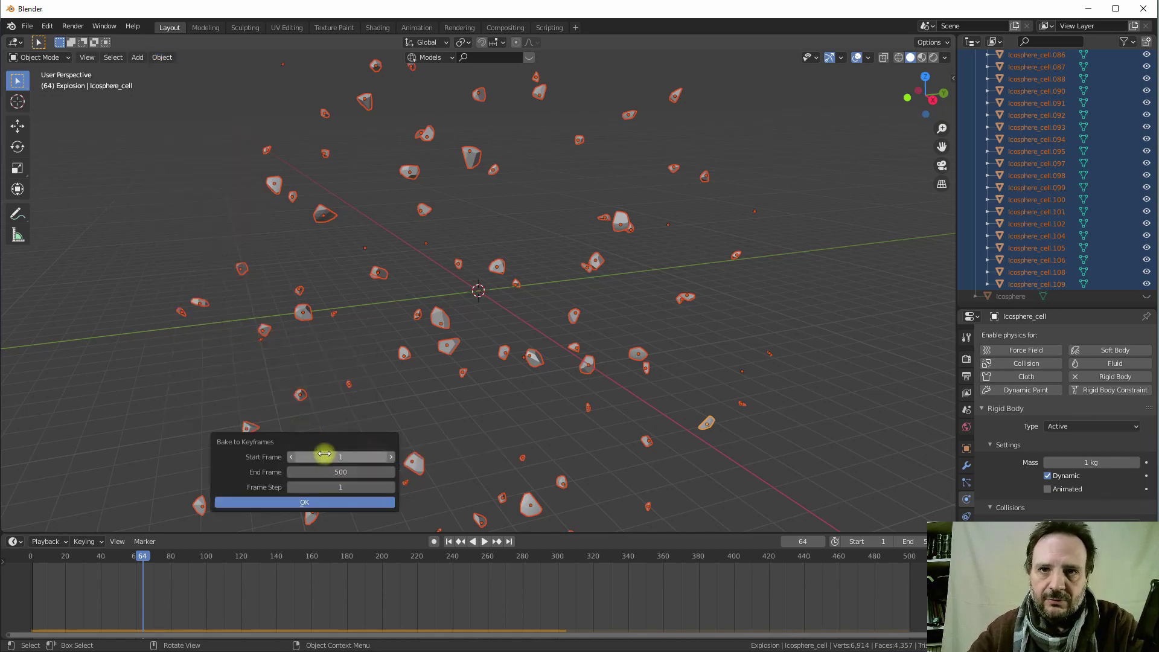
left_click(300, 504)
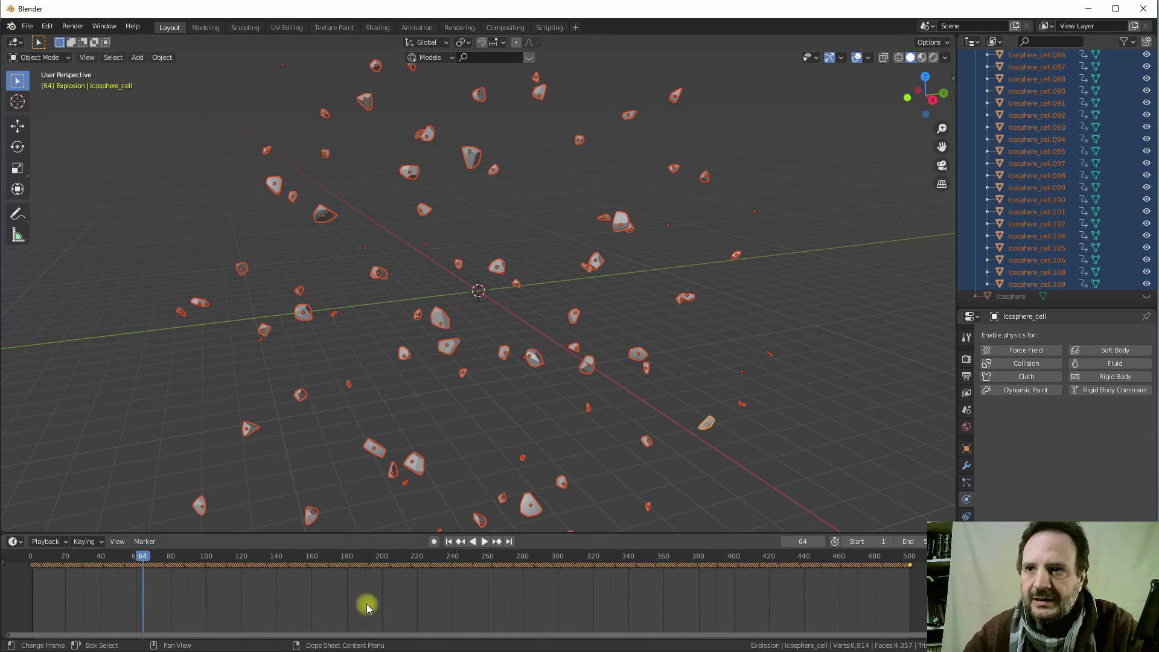
Move all baked fragment keyframes about 100 frames later in the timeline
scroll(175, 584, "up", 2)
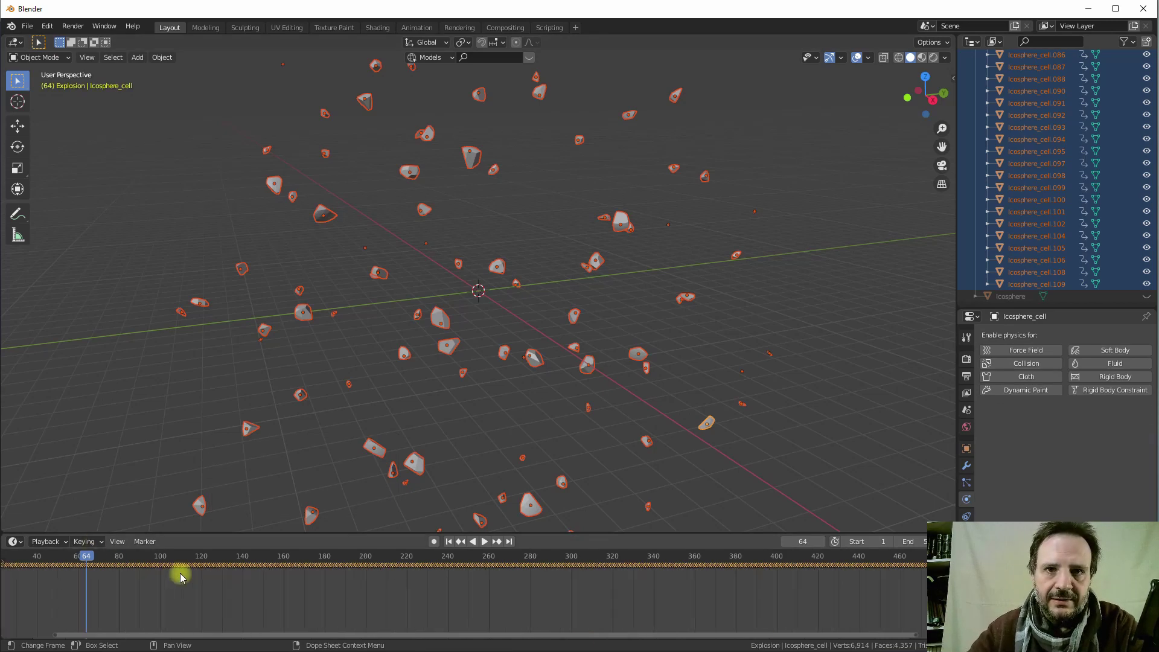
scroll(176, 582, "up", 2)
scroll(177, 581, "up", 2)
scroll(178, 580, "up", 2)
scroll(180, 578, "up", 1)
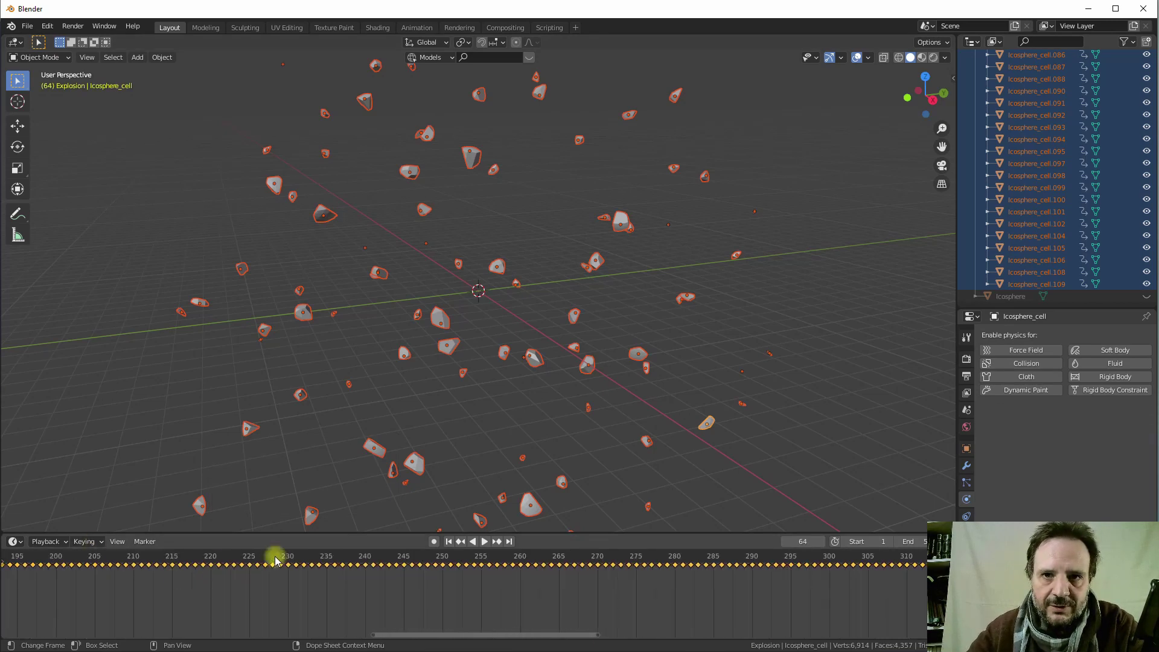
scroll(308, 568, "down", 3)
scroll(289, 571, "down", 2)
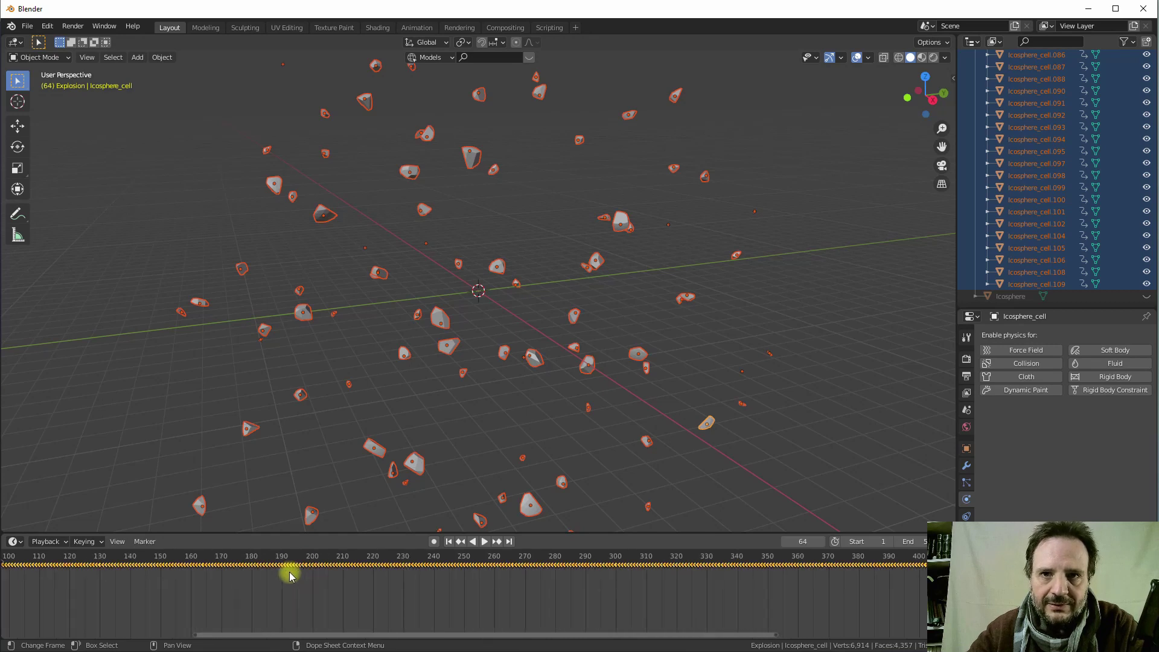
scroll(288, 571, "down", 2)
scroll(288, 571, "down", 2)
scroll(287, 572, "up", 1)
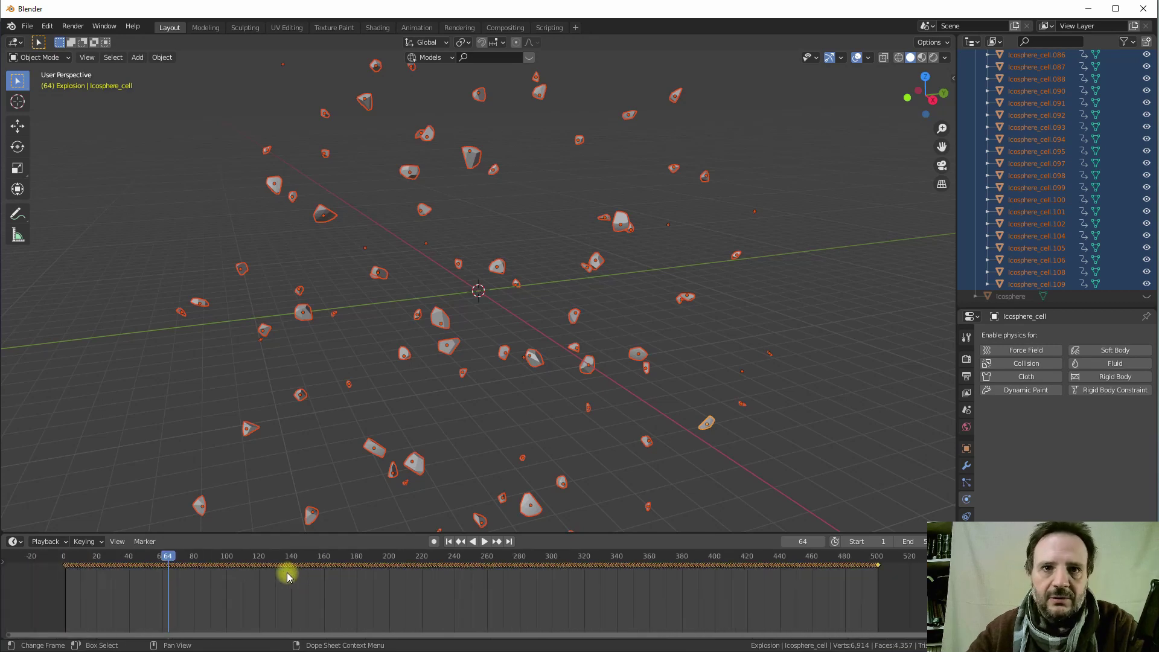
mouse_move(173, 569)
left_mouse_down()
mouse_move(171, 557)
mouse_move(91, 551)
mouse_move(150, 551)
mouse_move(52, 557)
mouse_move(217, 551)
mouse_move(114, 553)
left_mouse_up()
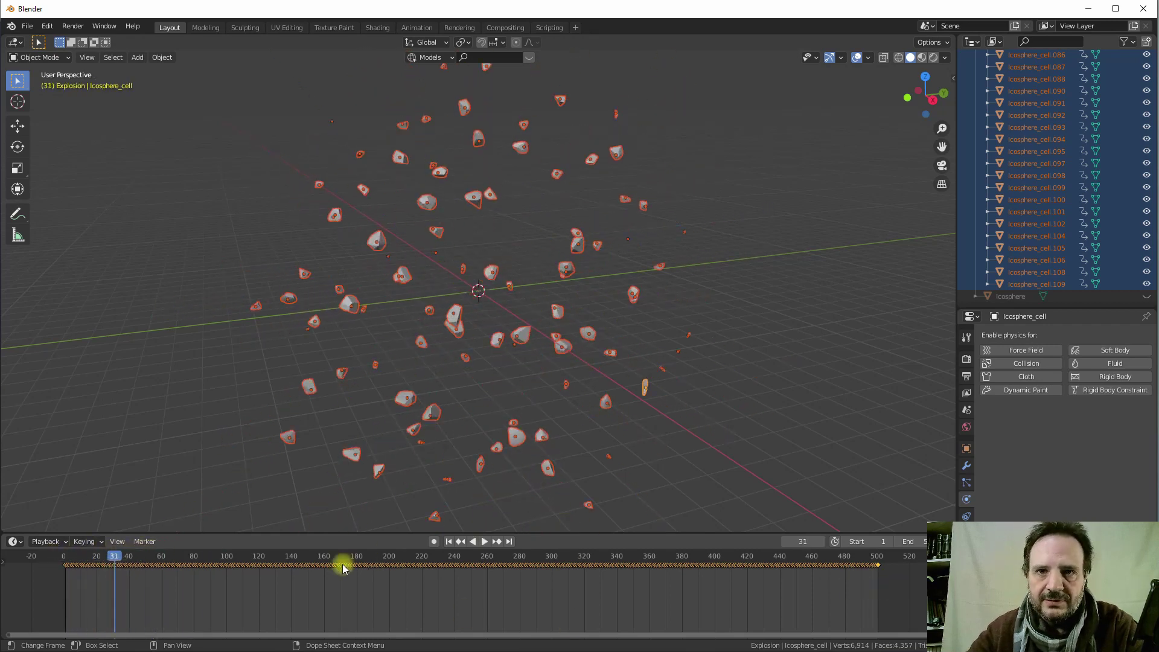
key("g")
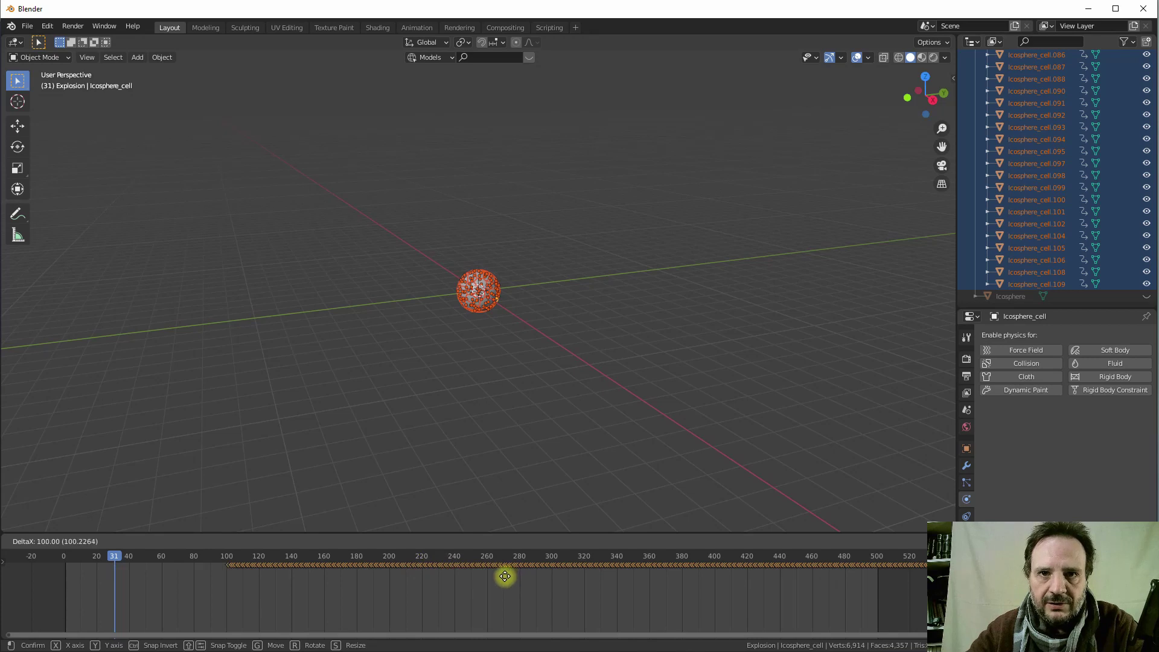
left_click(504, 577)
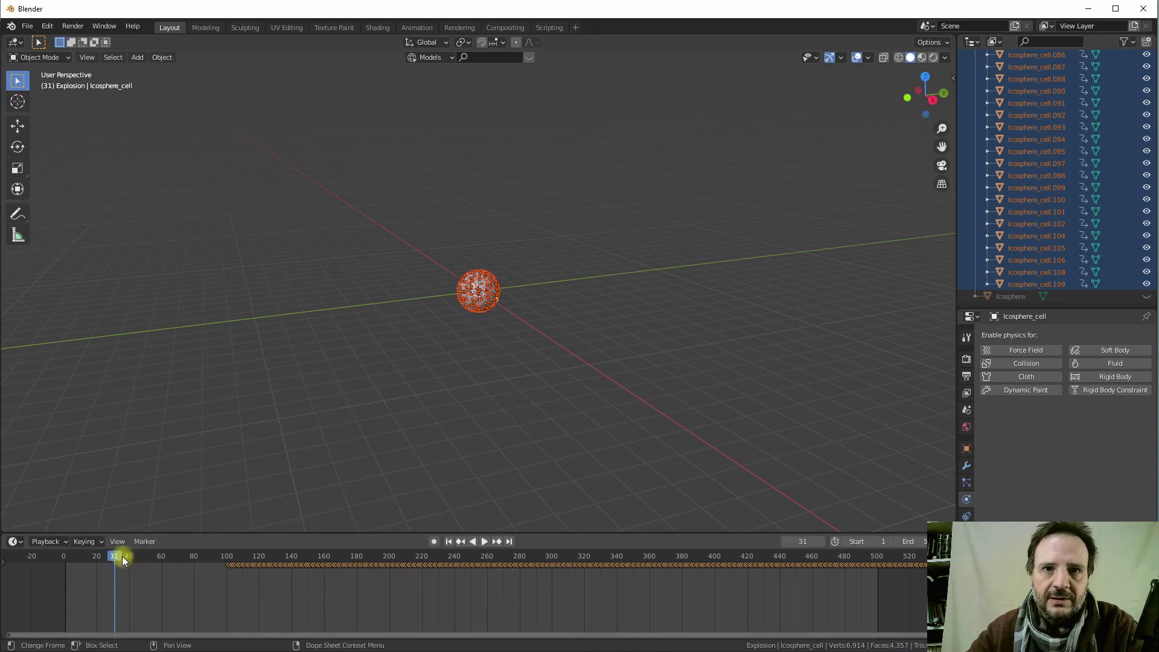
mouse_move(122, 556)
left_mouse_down()
mouse_move(92, 559)
mouse_move(255, 558)
mouse_move(645, 616)
mouse_move(206, 570)
left_mouse_up()
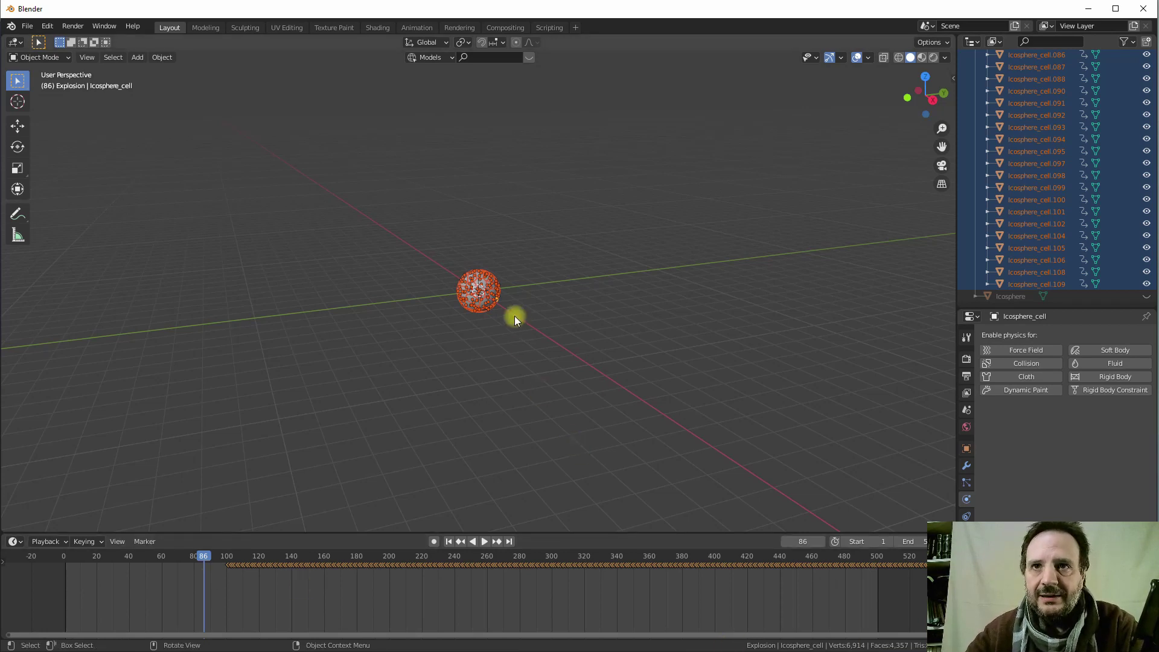
scroll(501, 326, "up", 3)
scroll(492, 331, "up", 5)
scroll(490, 334, "up", 1)
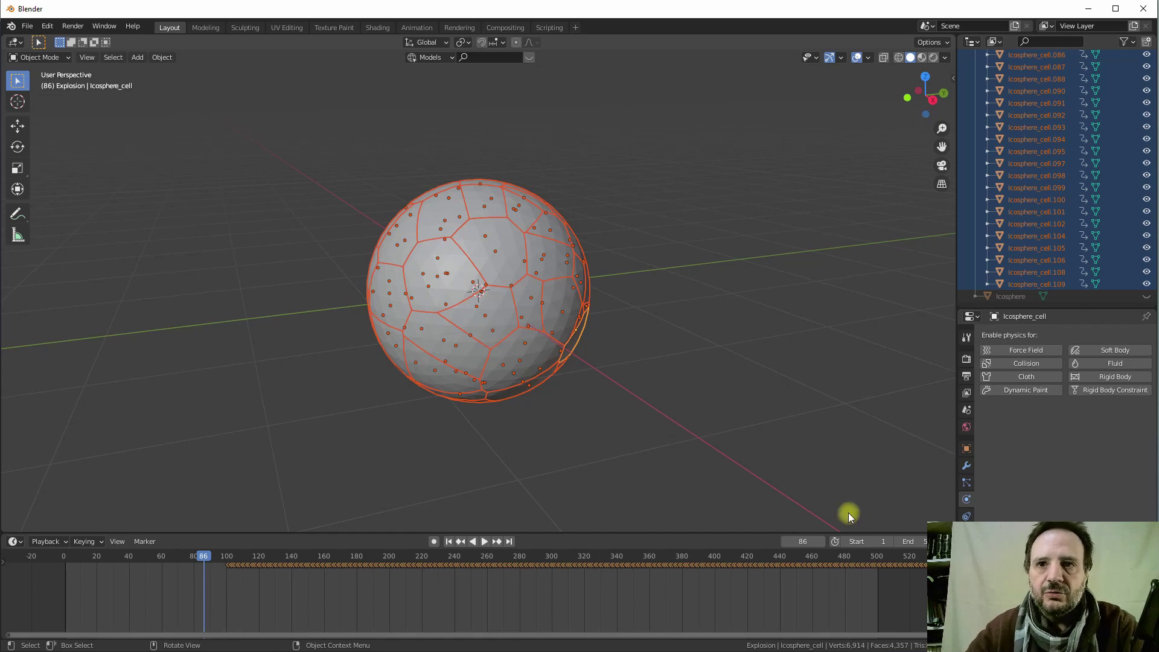
middle_click_drag(849, 512, 942, 543)
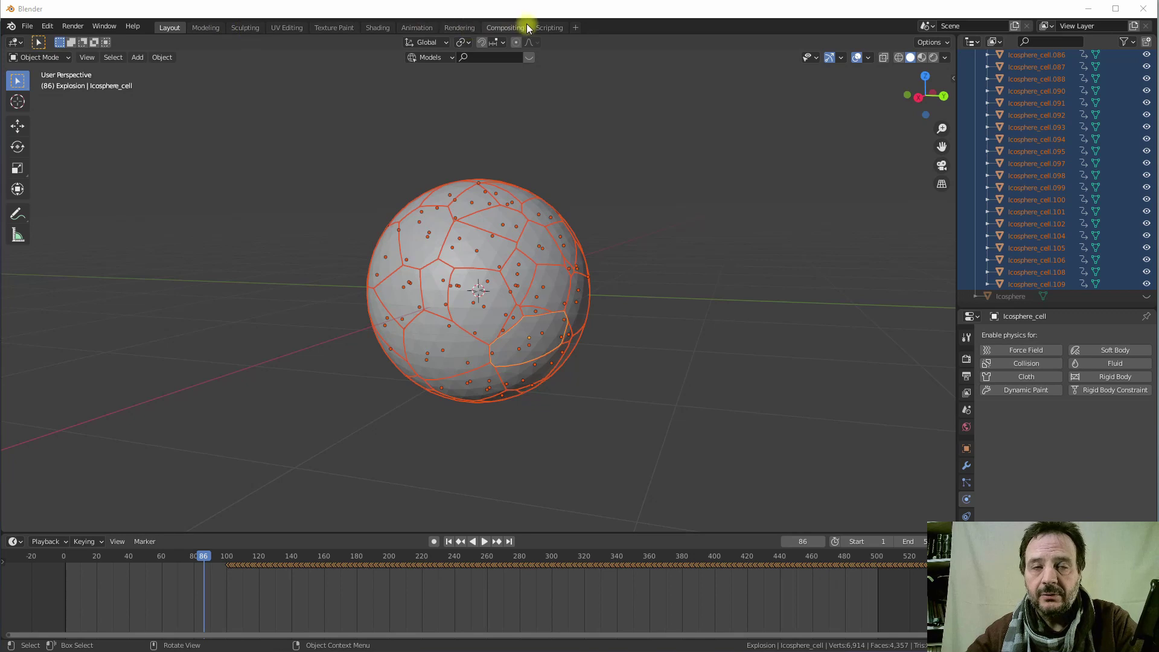
Add a new workspace from the Video Editing > Video Editing template
left_click(575, 27)
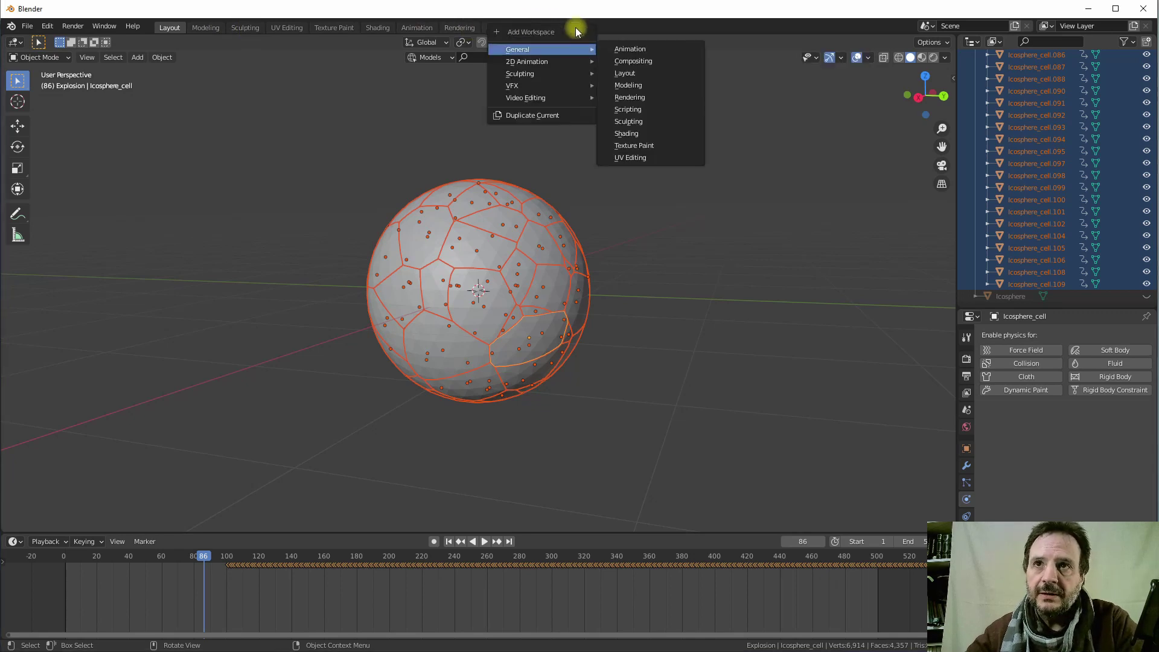
mouse_move(534, 96)
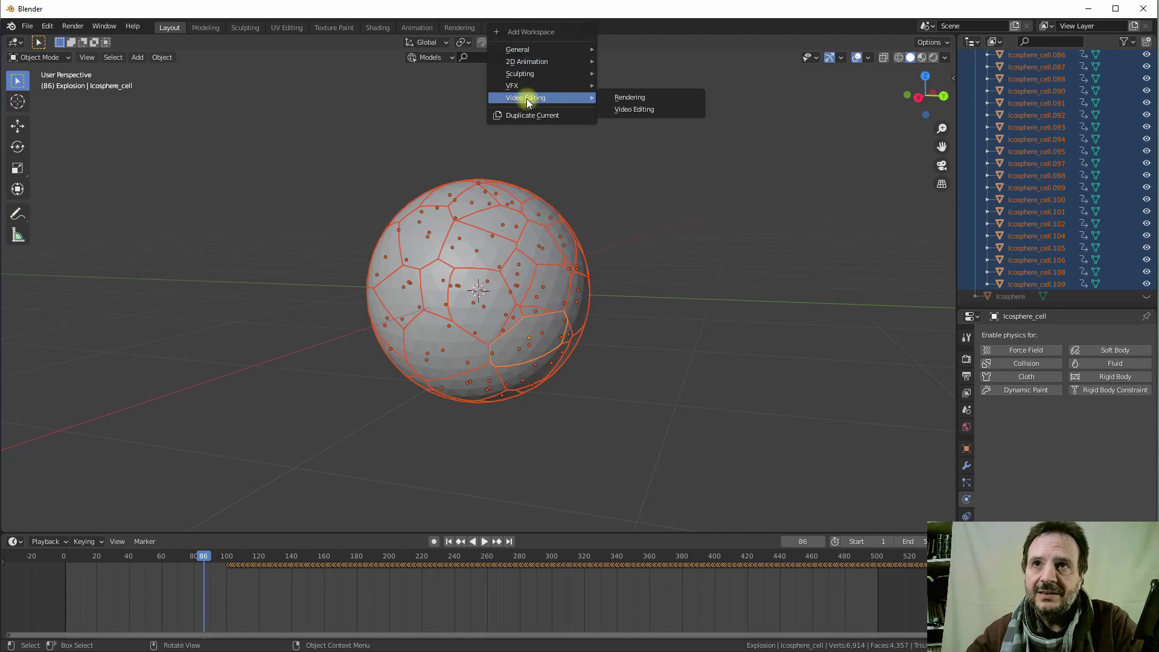
left_click(628, 109)
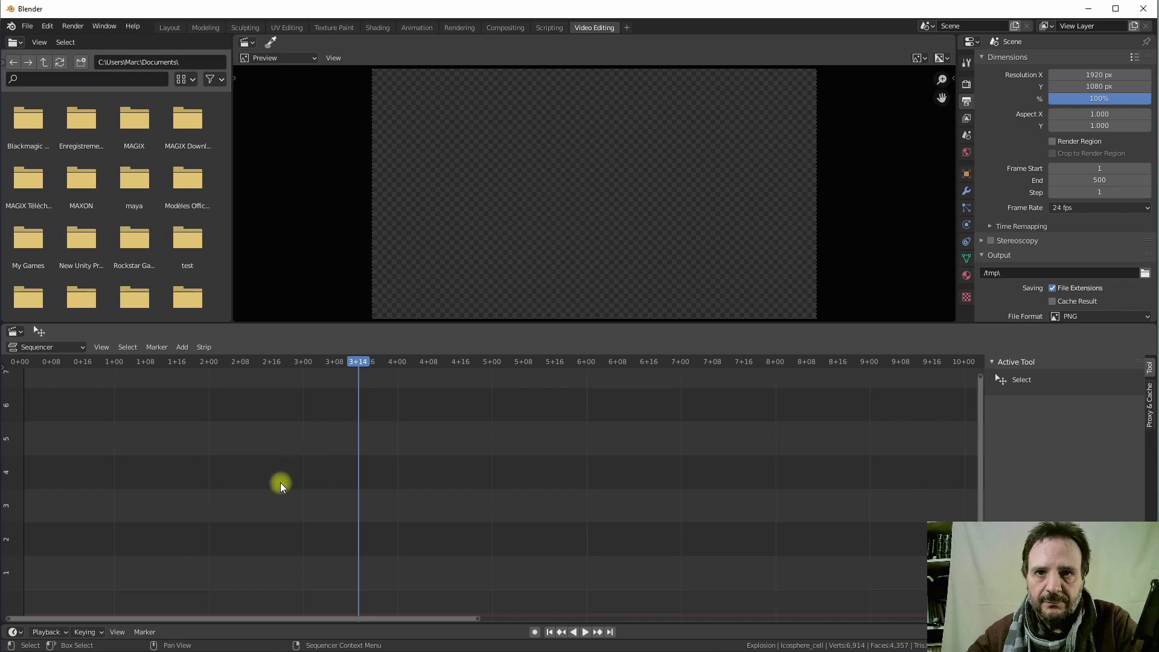
Add Underworld_Jumbo.mp3 from BlenderExercice02 as a sound strip and slide it toward frame 0
left_click(188, 349)
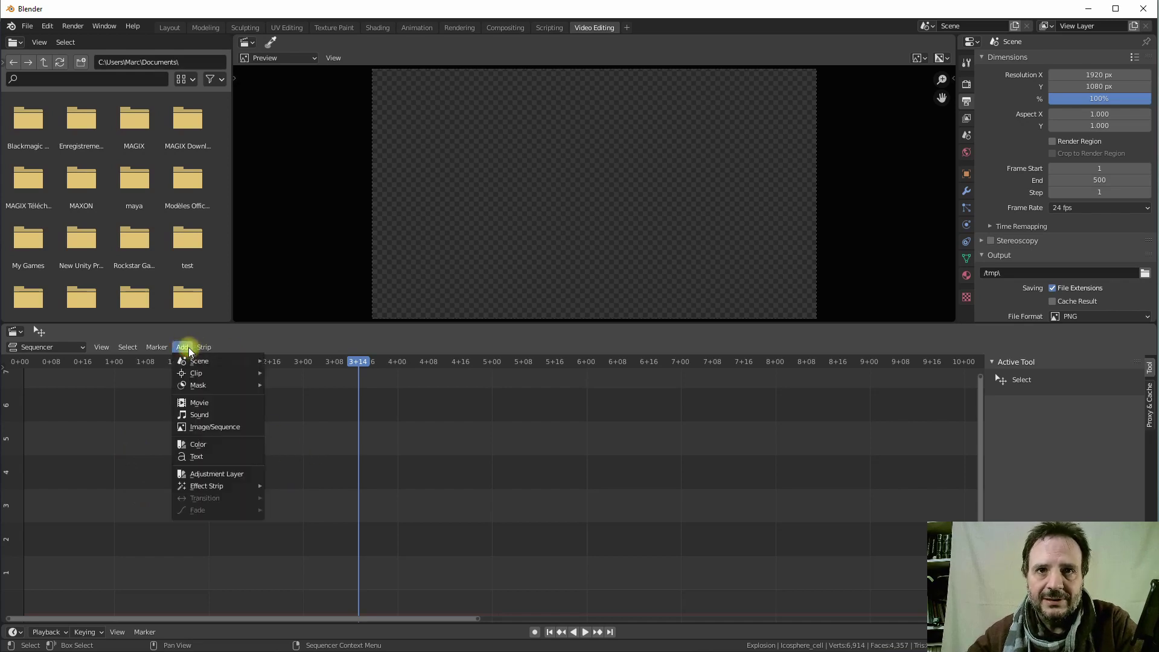
left_click(192, 416)
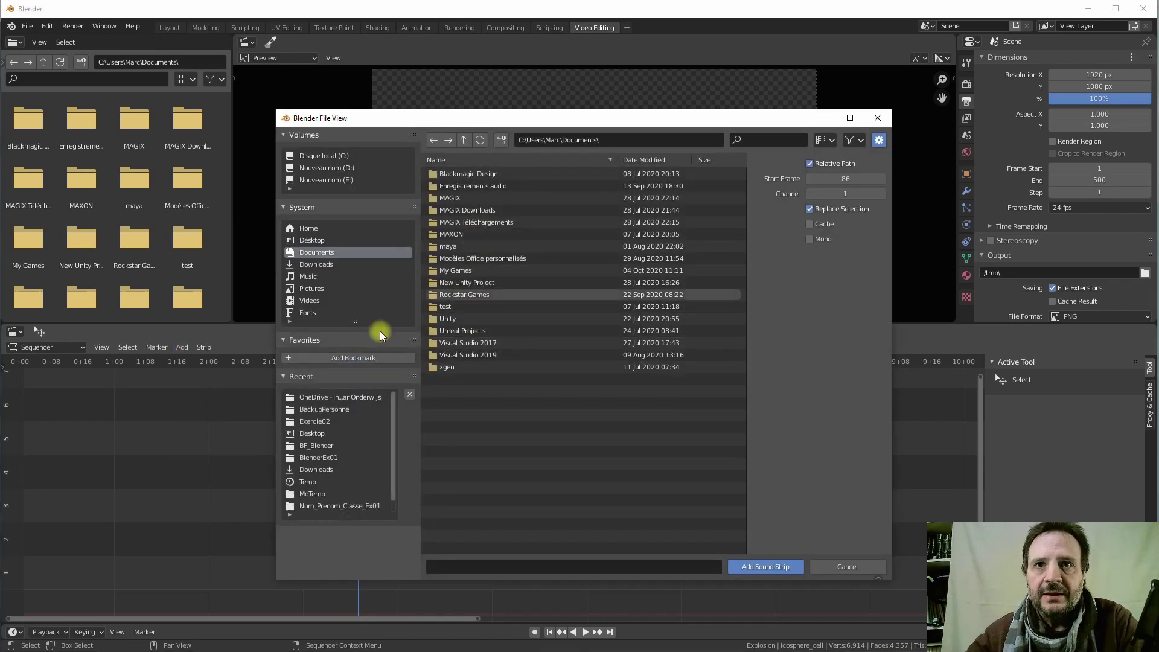
left_click(315, 421)
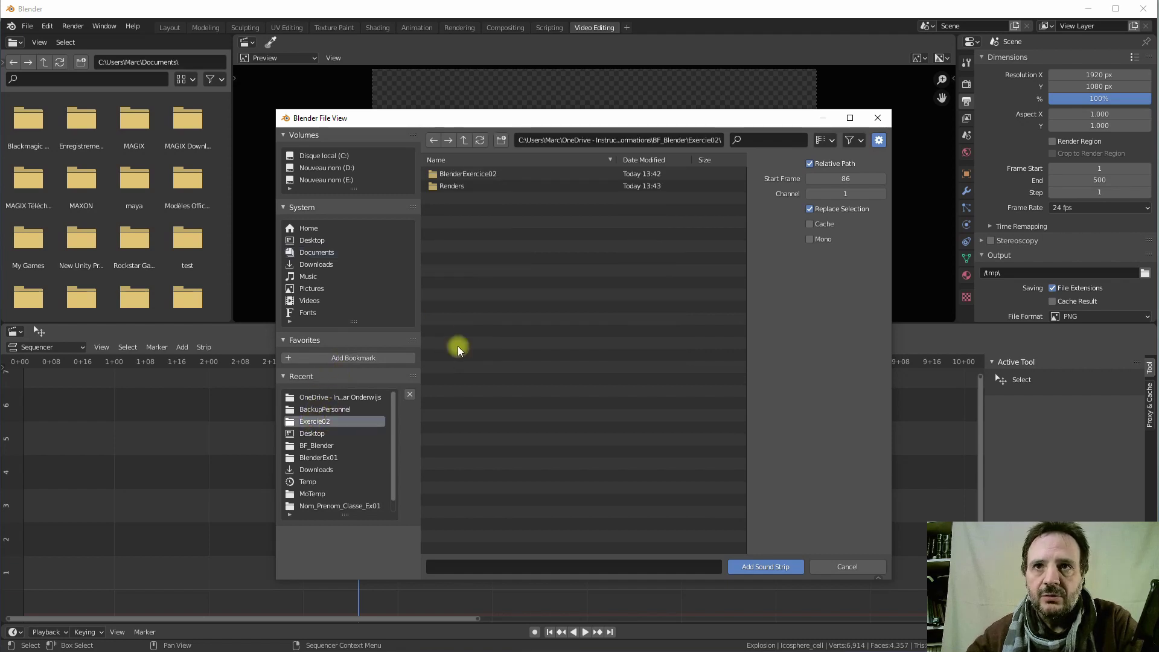
double_click(446, 174)
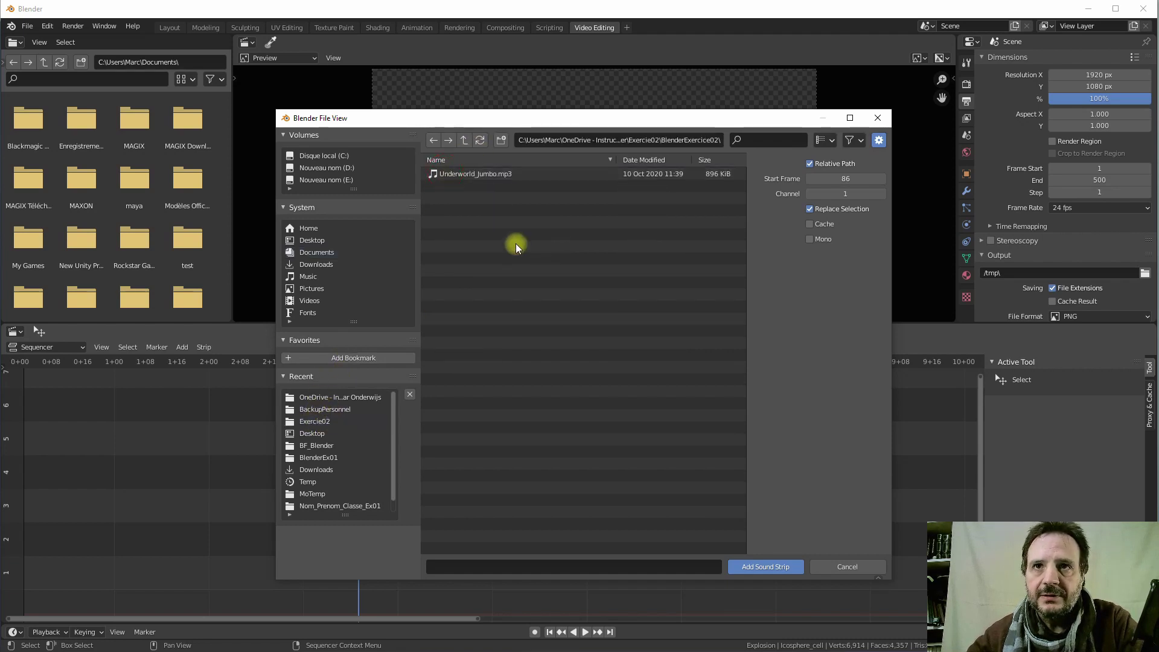
left_click(462, 174)
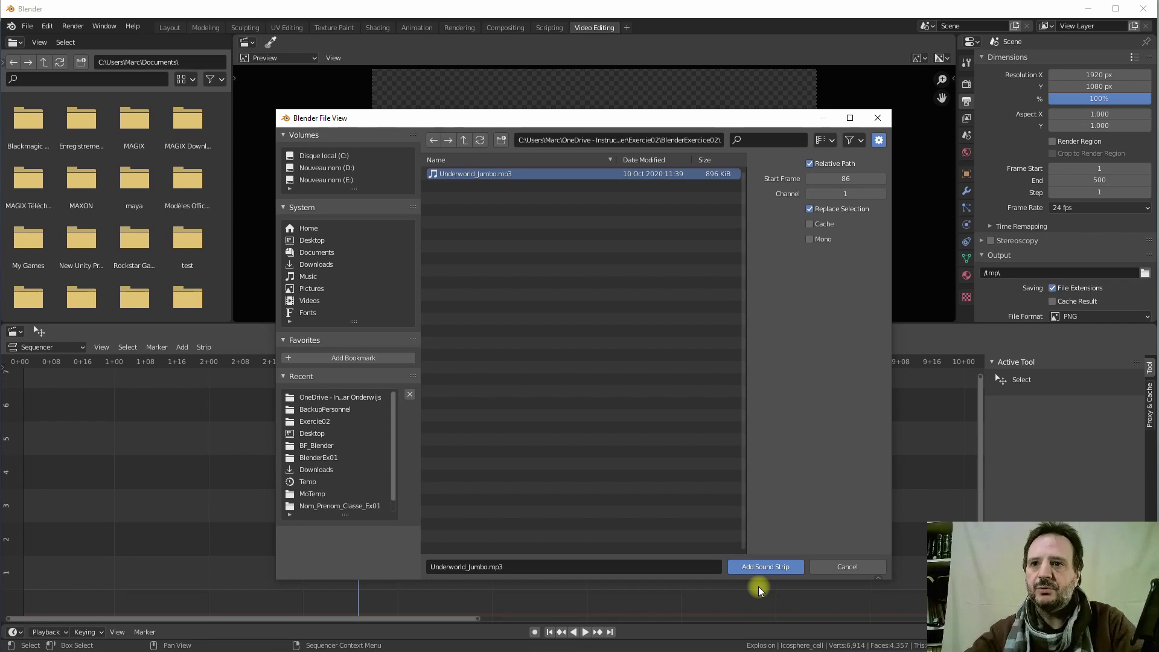
left_click(770, 568)
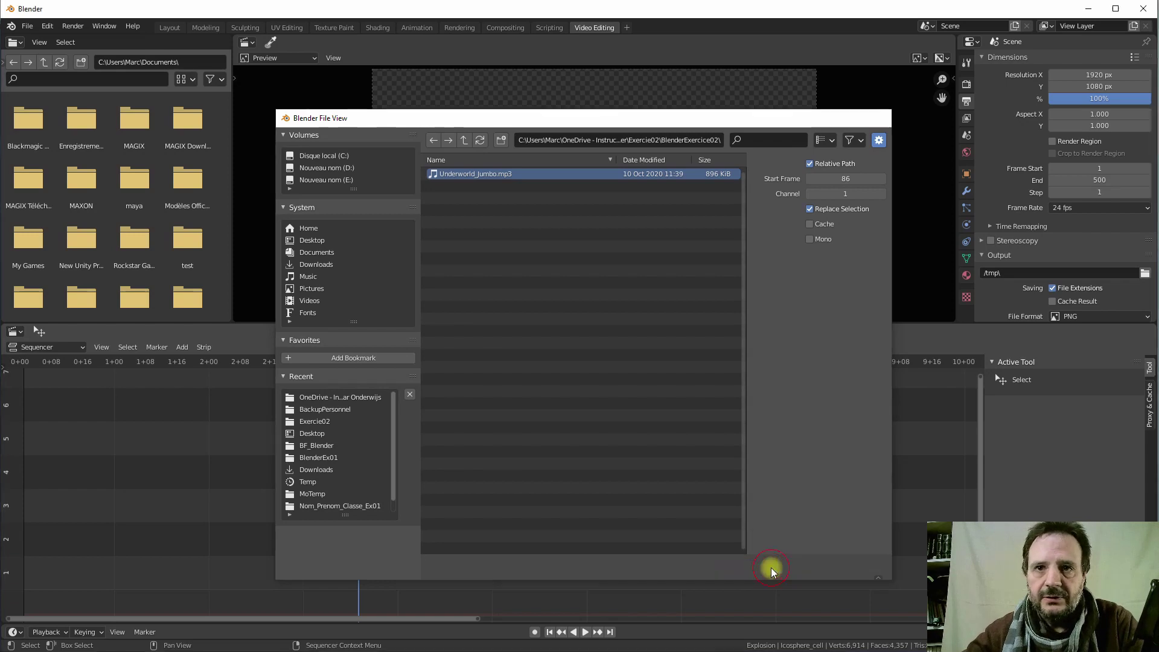
left_click_drag(551, 566, 225, 566)
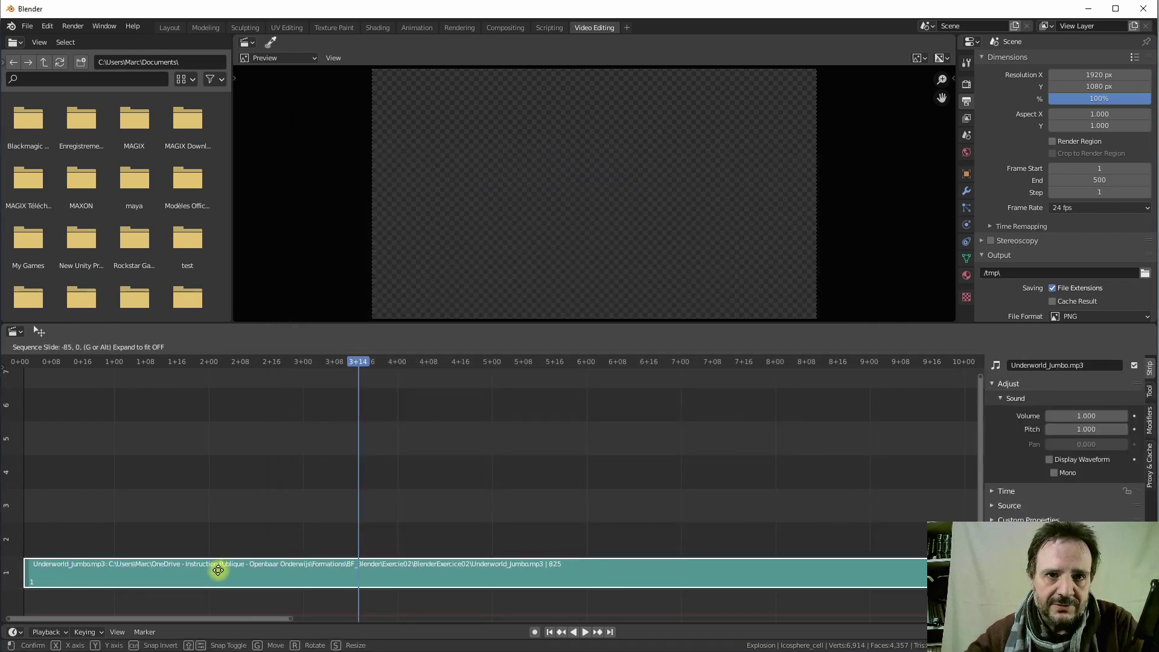
Align the Underworld_Jumbo.mp3 strip to frame 0 and turn on Display Waveform in its Sound settings
left_click_drag(226, 566, 218, 566)
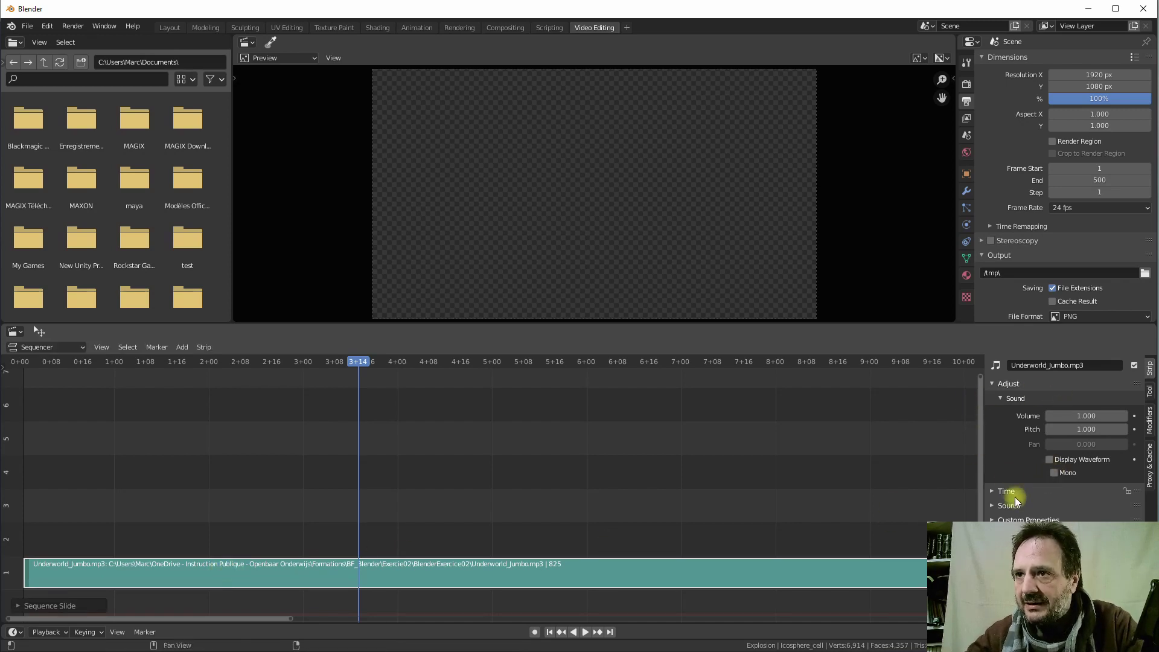
left_click(1148, 420)
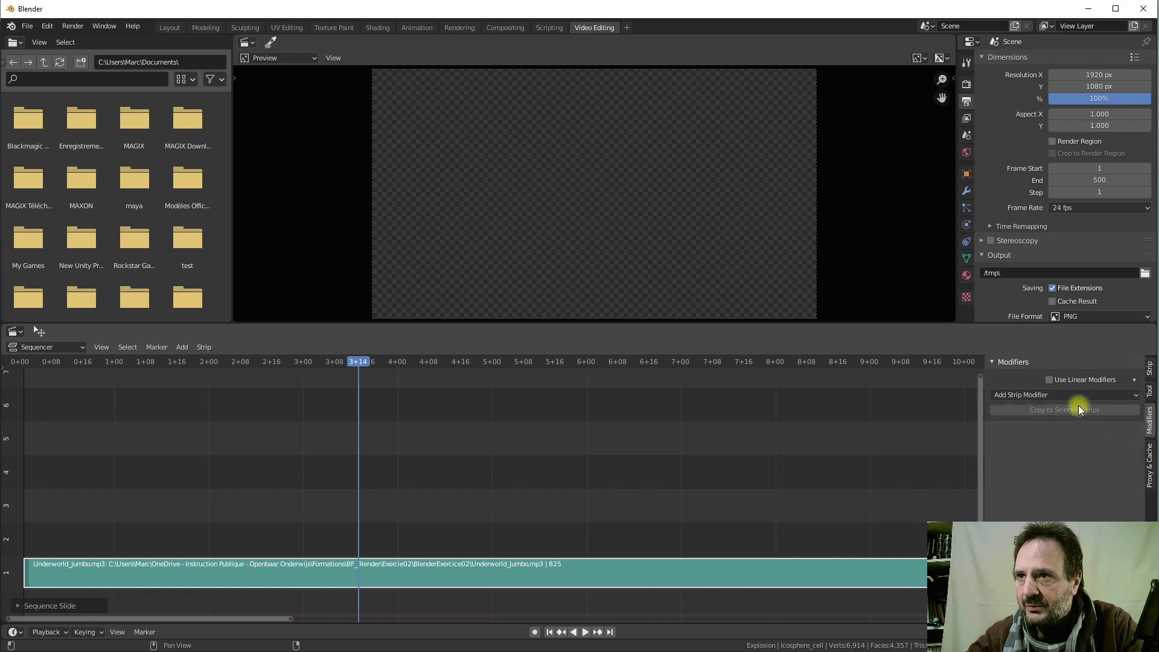
left_click(1148, 451)
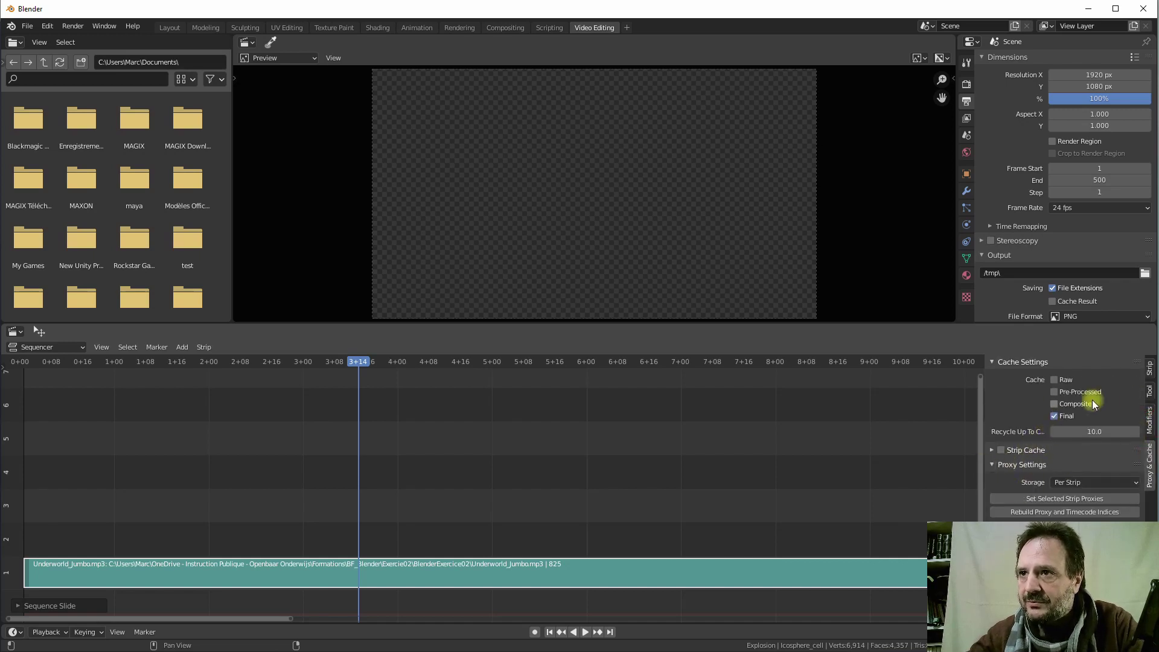
left_click(1148, 417)
left_click(1150, 392)
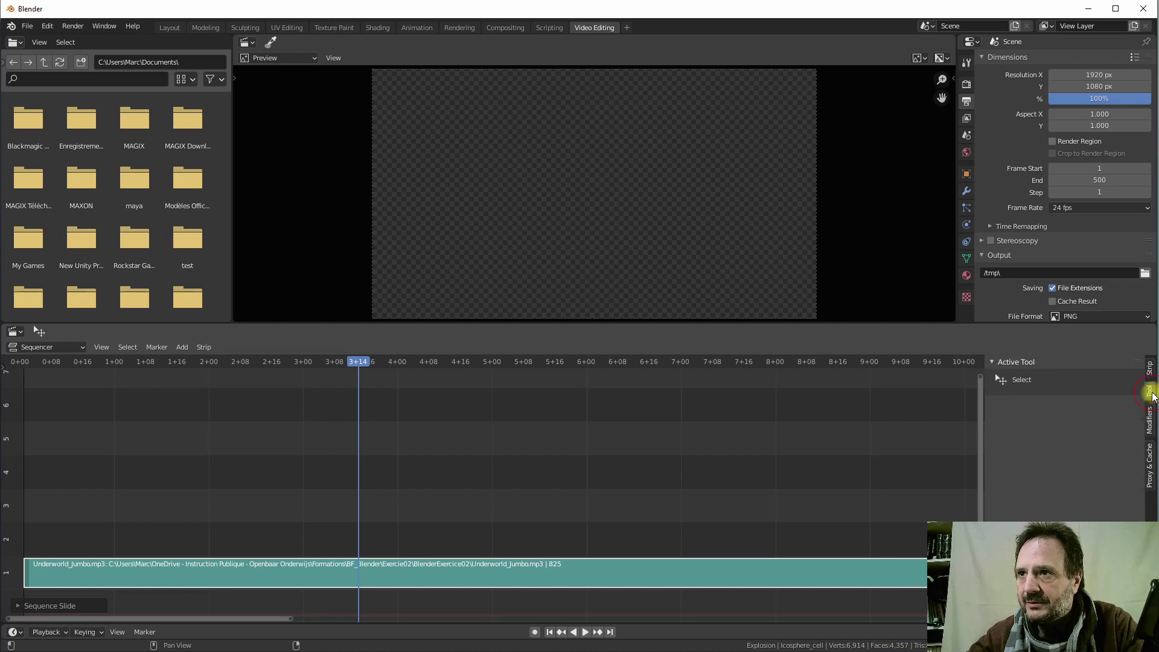
left_click(1149, 368)
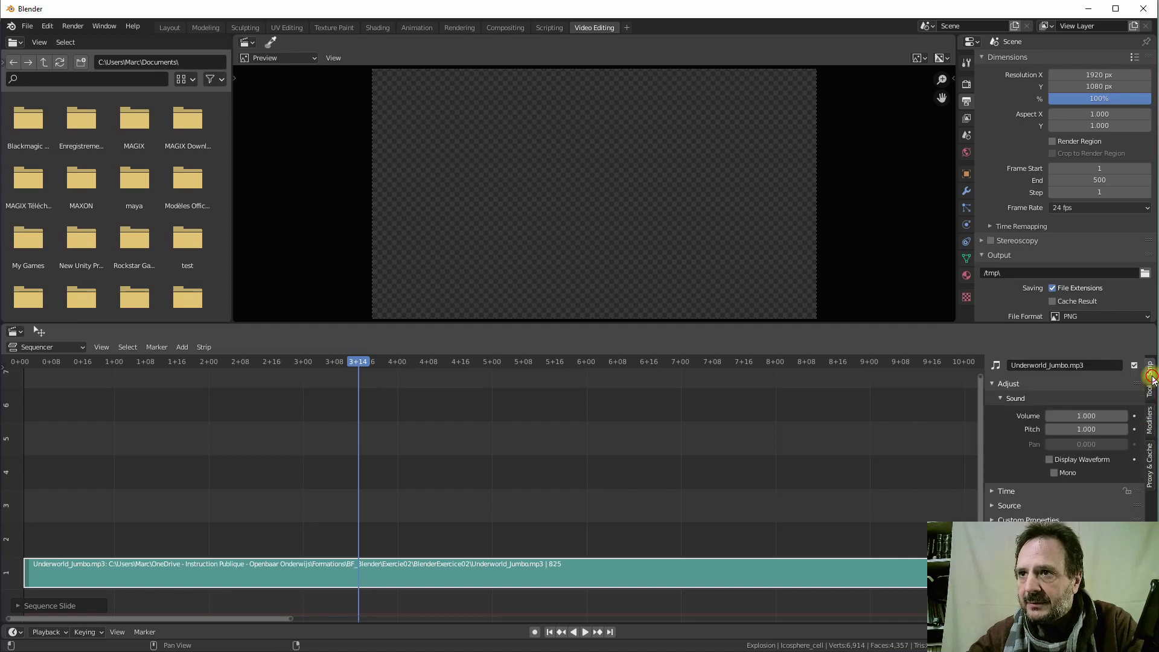
left_click(1049, 460)
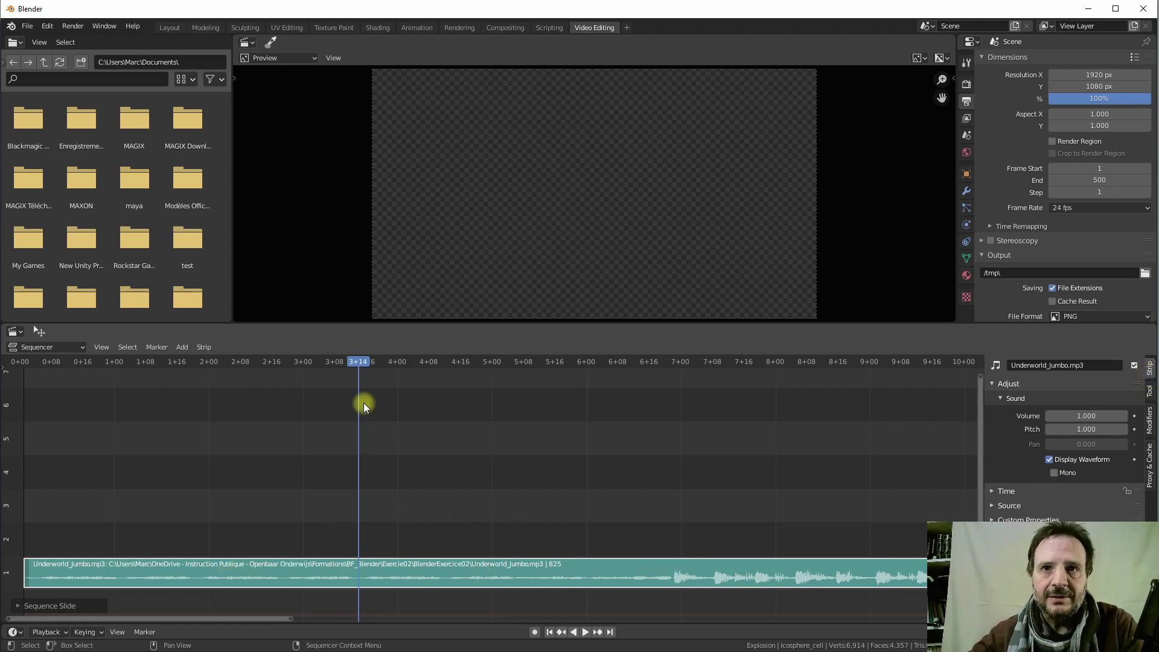
Scrub through the music track and return to its start
mouse_move(367, 367)
left_mouse_down()
mouse_move(172, 374)
mouse_move(553, 414)
mouse_move(671, 408)
mouse_move(452, 415)
mouse_move(697, 413)
mouse_move(672, 418)
left_mouse_up()
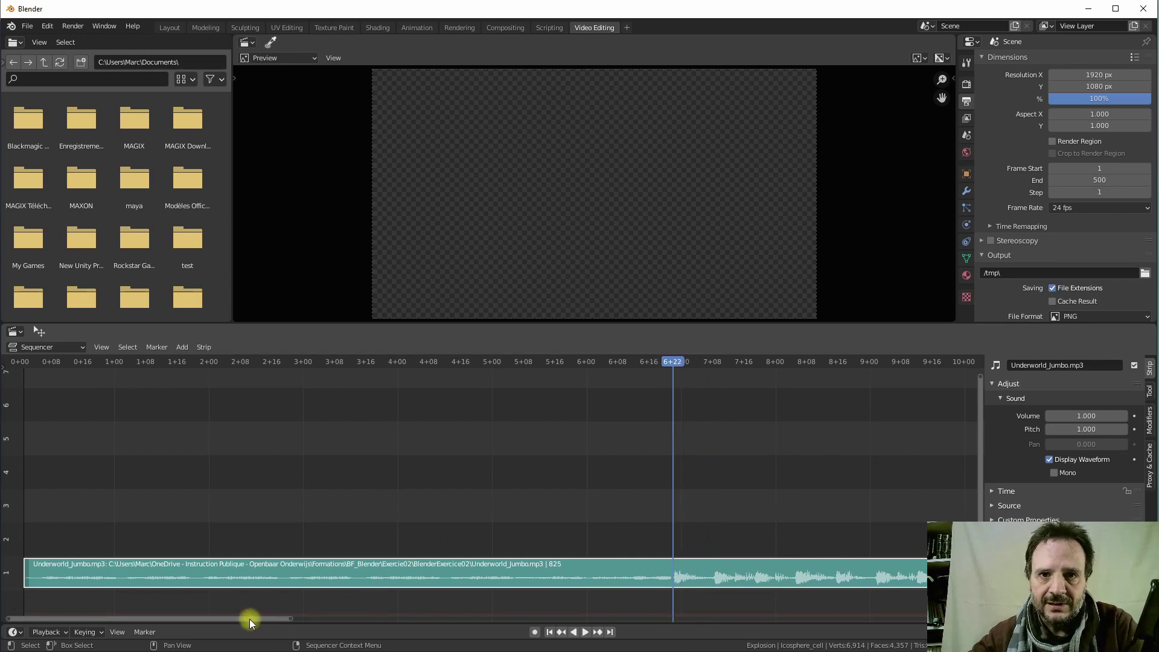
mouse_move(249, 618)
left_mouse_down()
mouse_move(291, 618)
mouse_move(194, 614)
mouse_move(543, 628)
mouse_move(540, 637)
left_mouse_up()
left_click_drag(368, 362, 51, 393)
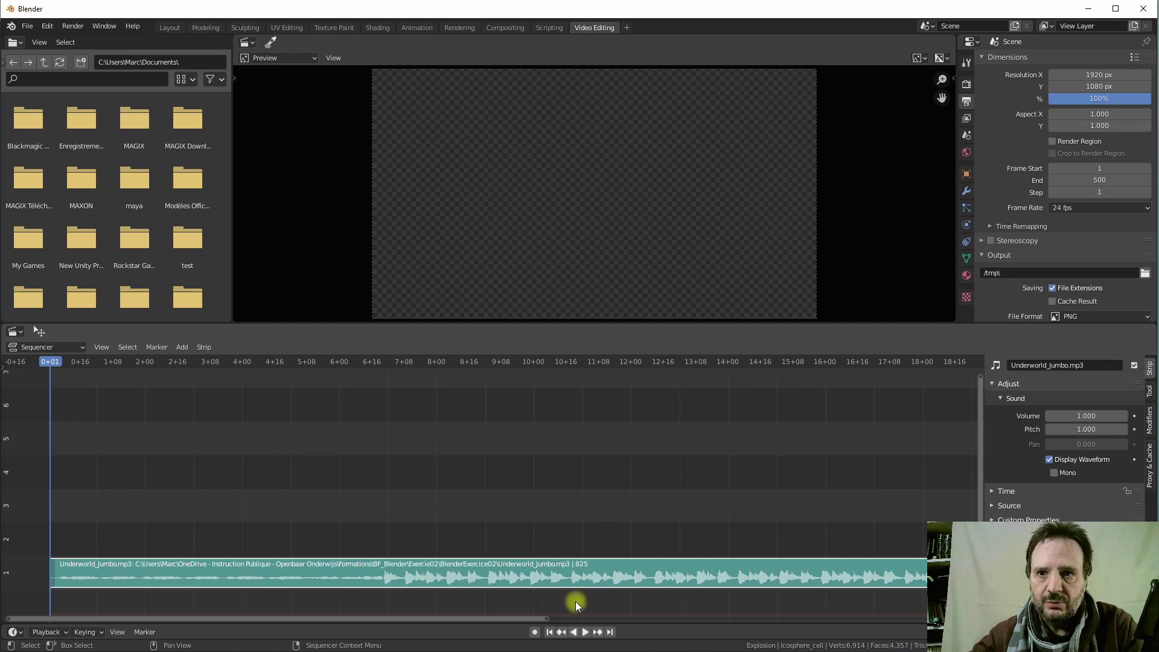
left_click(576, 632)
Play the track, stop near 6+17 where it gets loud, and view the strip's Proxy & Cache settings
left_click(584, 632)
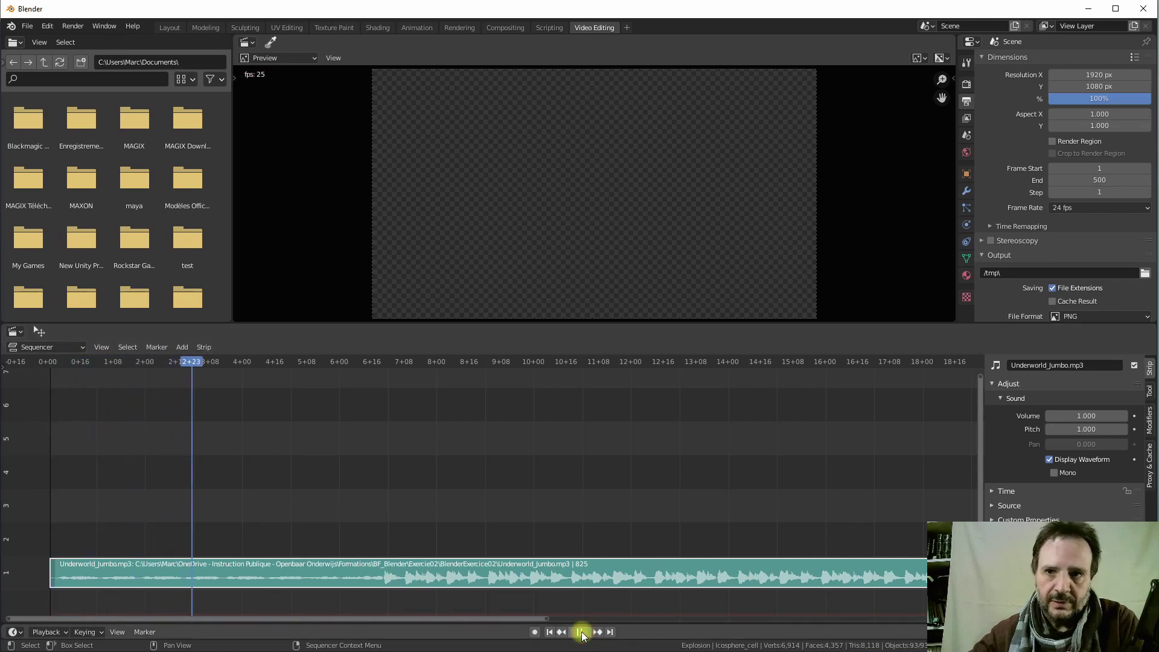
left_click(581, 632)
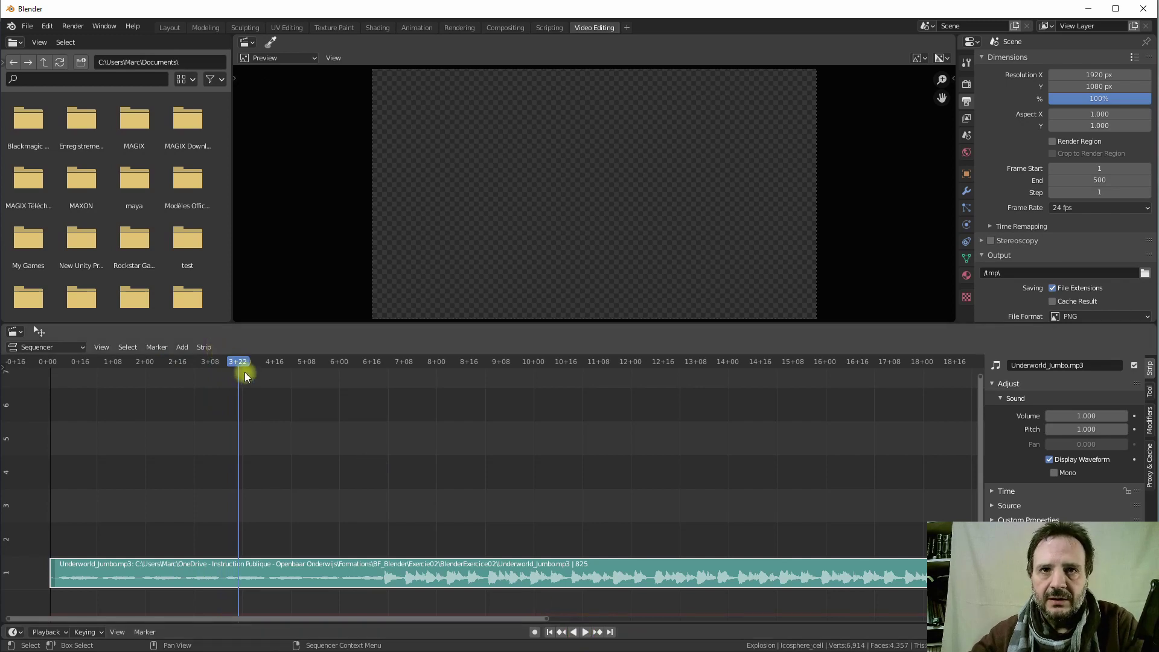
mouse_move(244, 372)
left_mouse_down()
mouse_move(393, 378)
mouse_move(413, 393)
mouse_move(382, 400)
left_mouse_up()
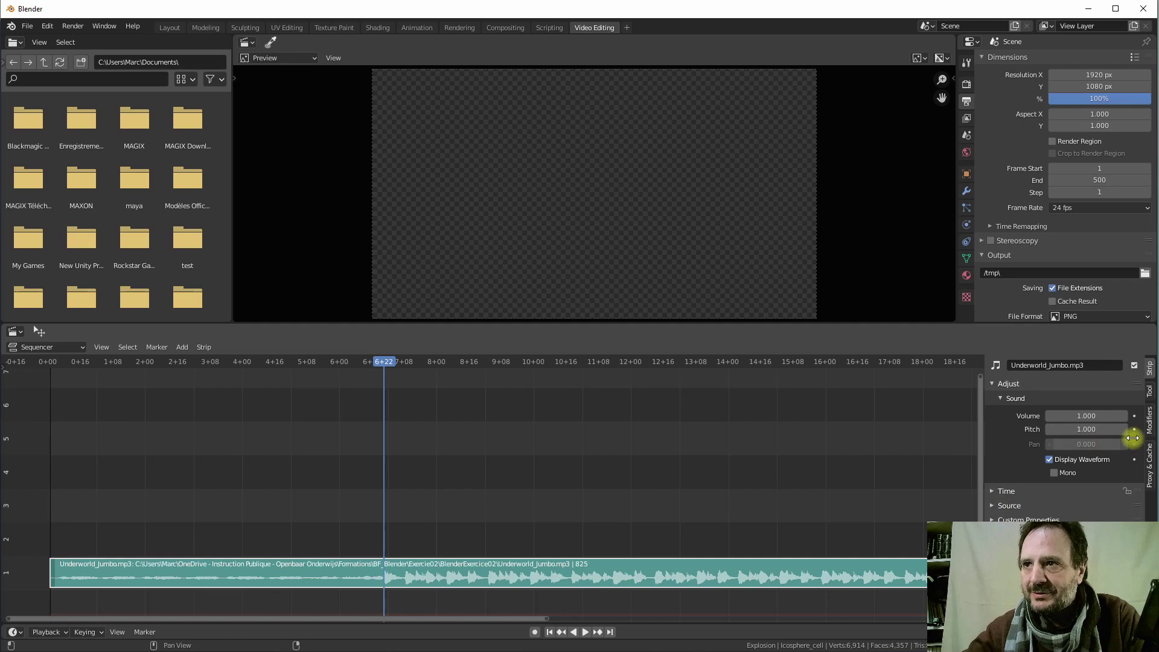
left_click(1149, 421)
left_click(1149, 449)
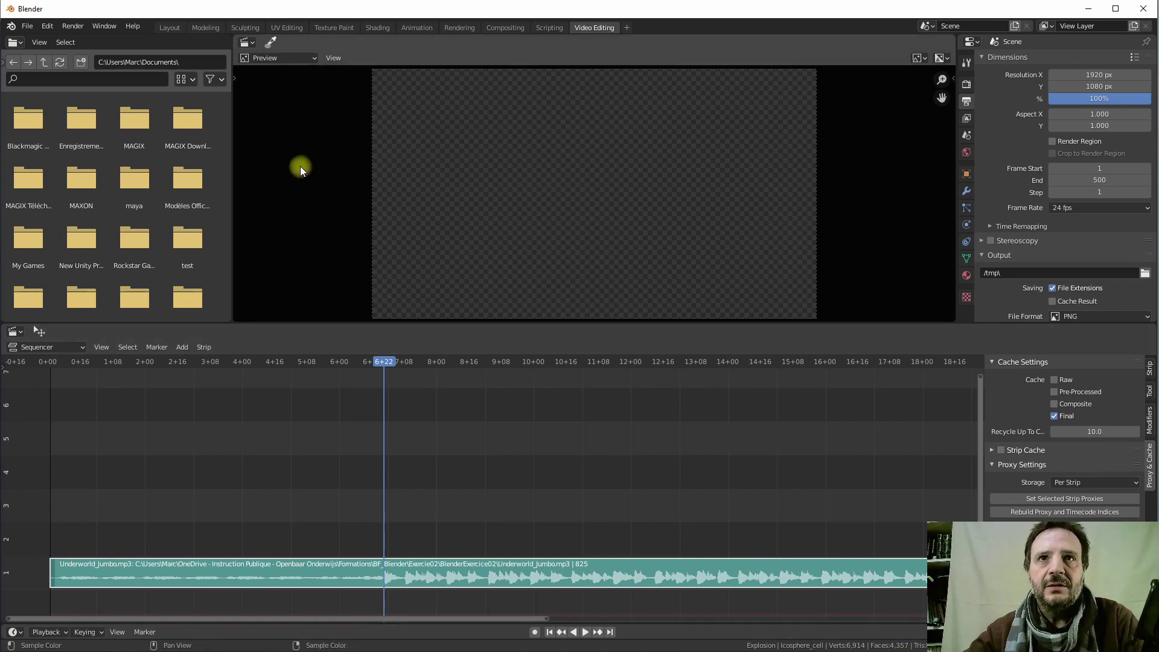
In the Layout workspace, enlarge the timeline and split it into two stacked timeline areas
left_click(170, 27)
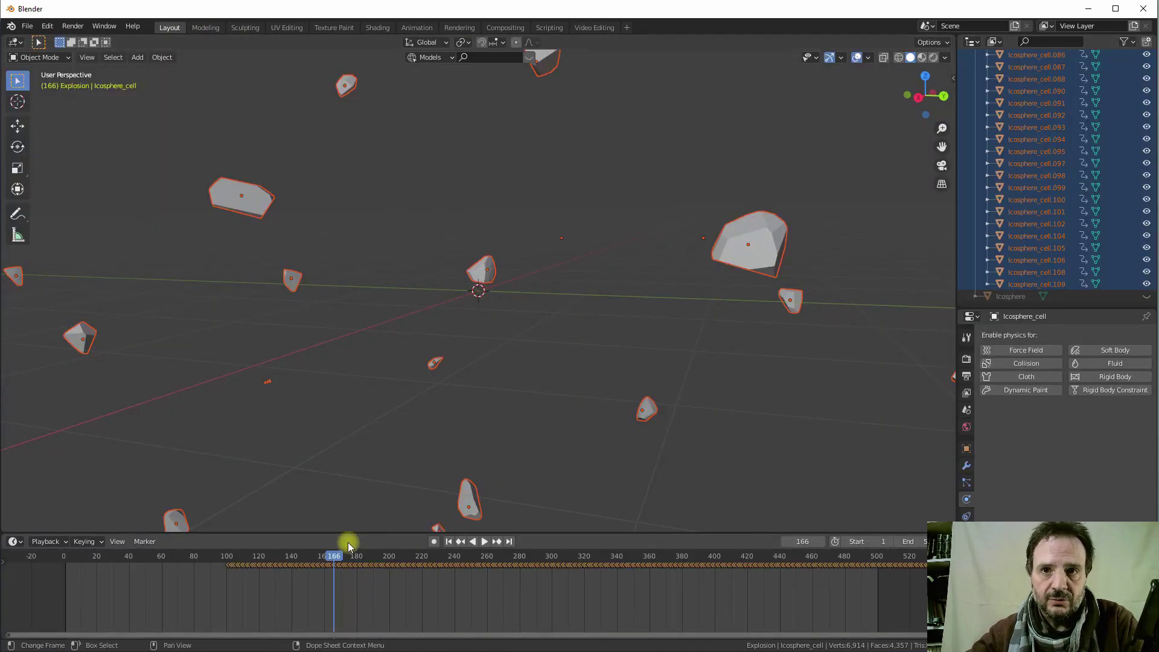
left_click_drag(348, 535, 381, 436)
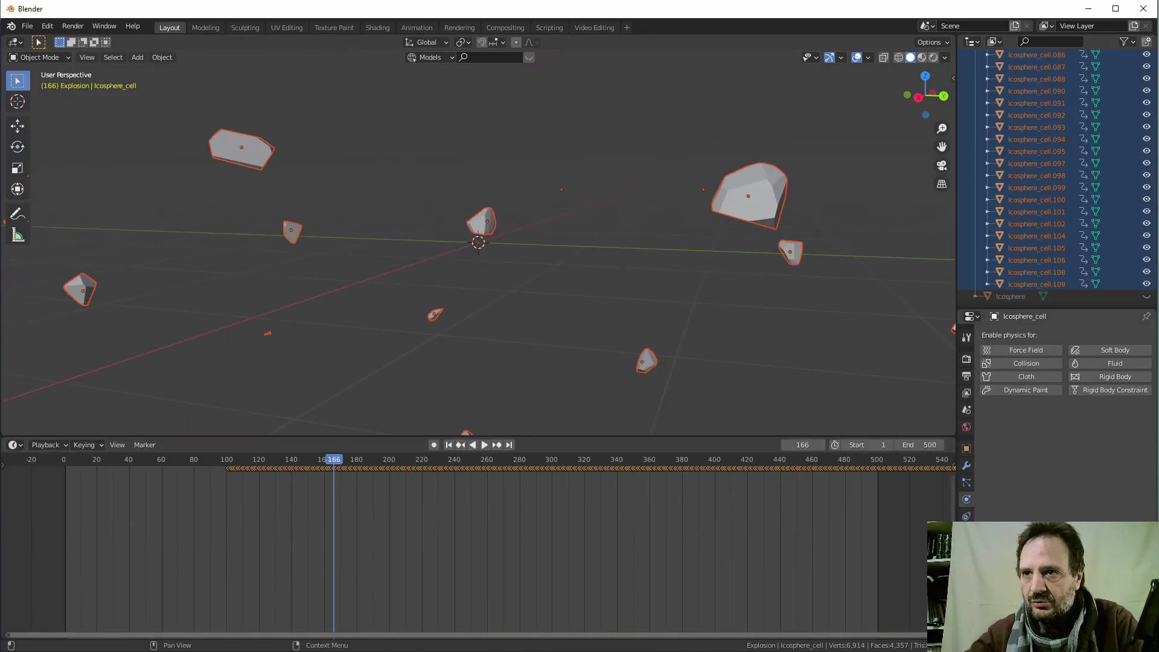
right_click(956, 521)
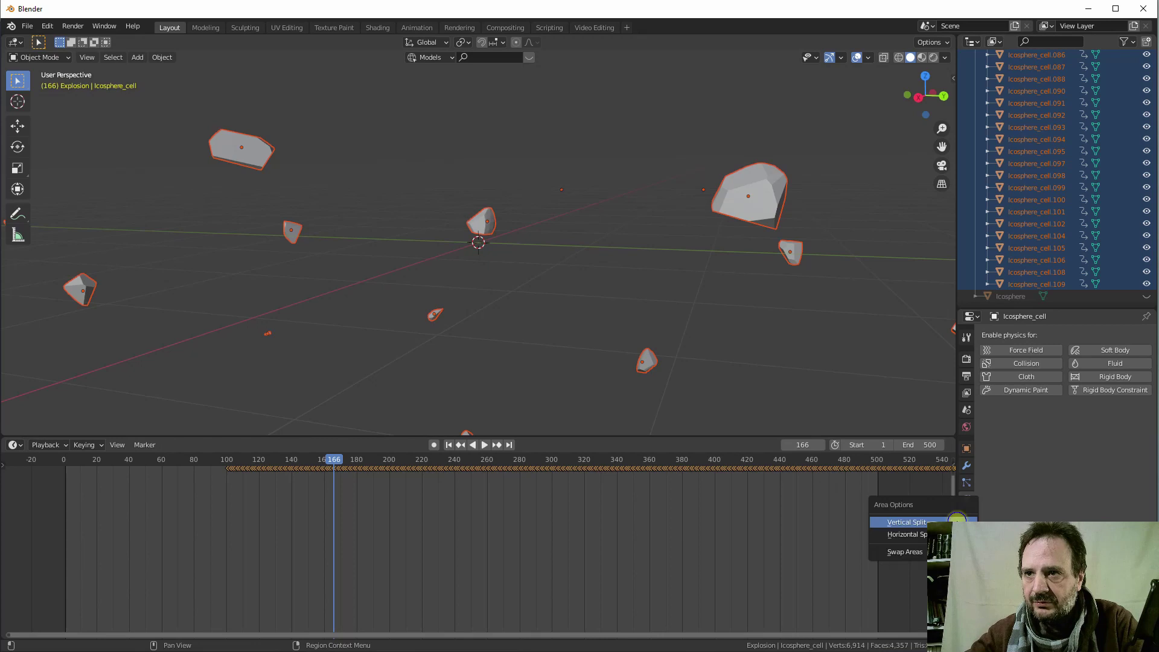
left_click(905, 534)
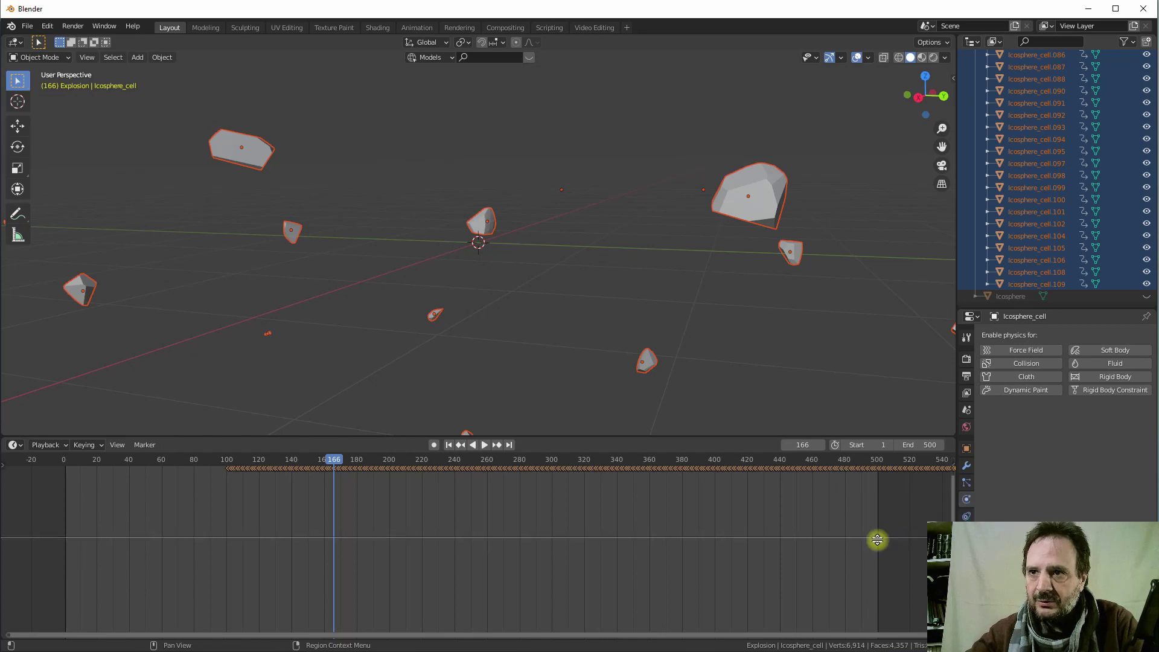
left_click(810, 534)
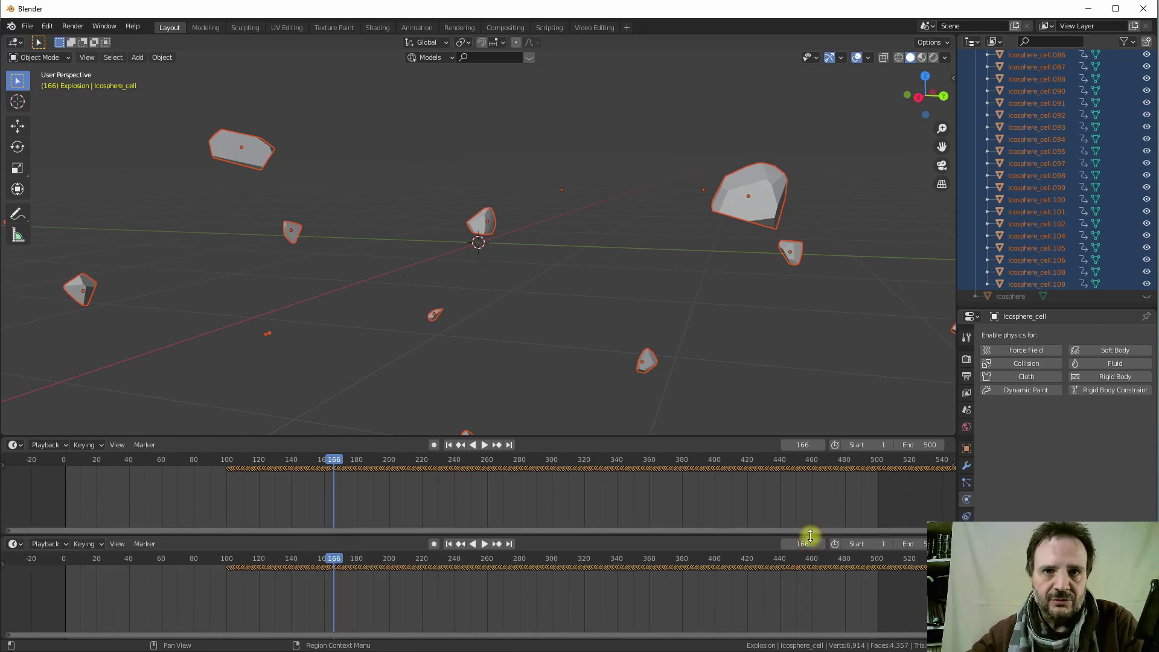
left_click(16, 545)
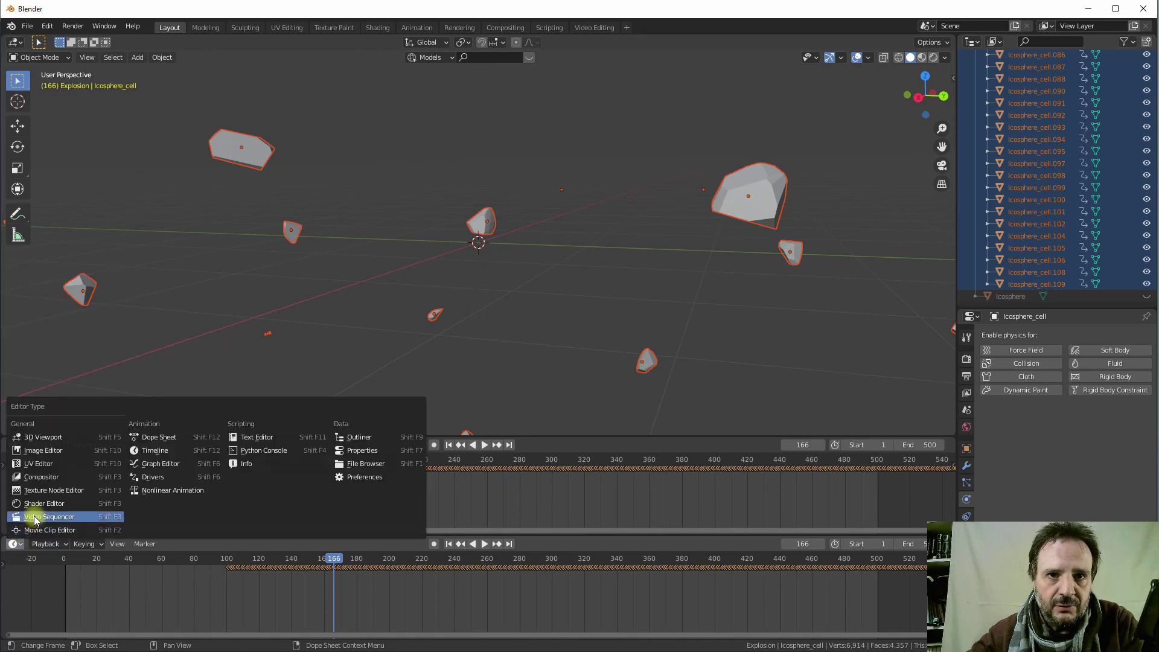
Turn the lower area into a Video Sequencer and zoom in on the music strip
left_click(34, 519)
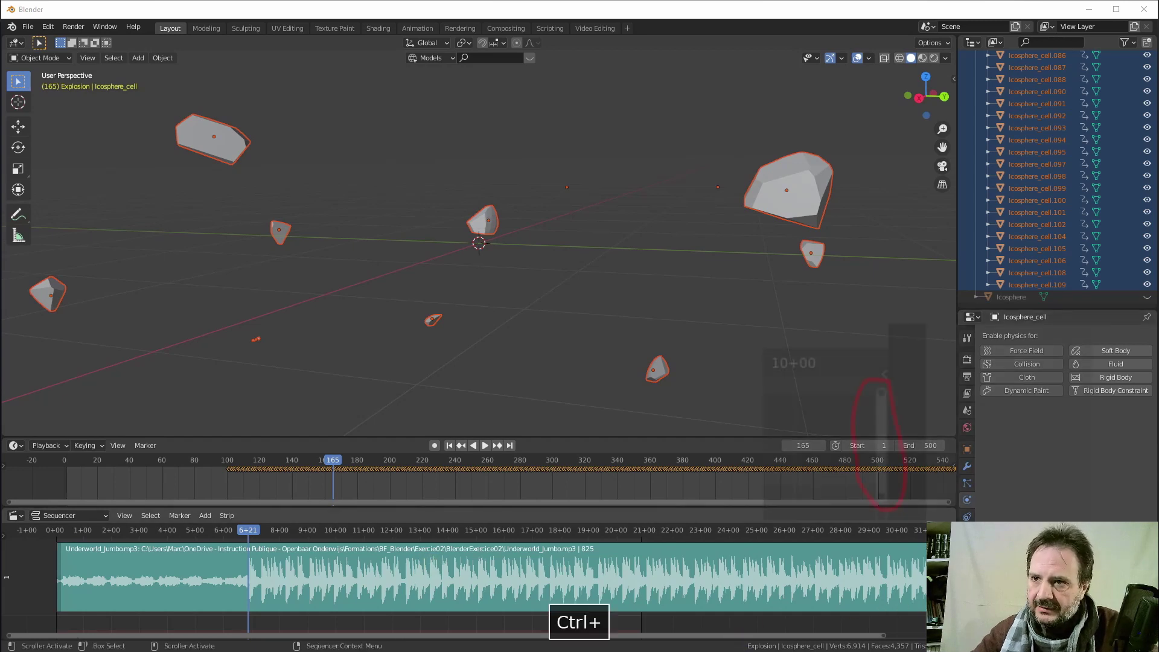
scroll(777, 624, "up", 2, "ctrl")
scroll(491, 589, "up", 3, "ctrl")
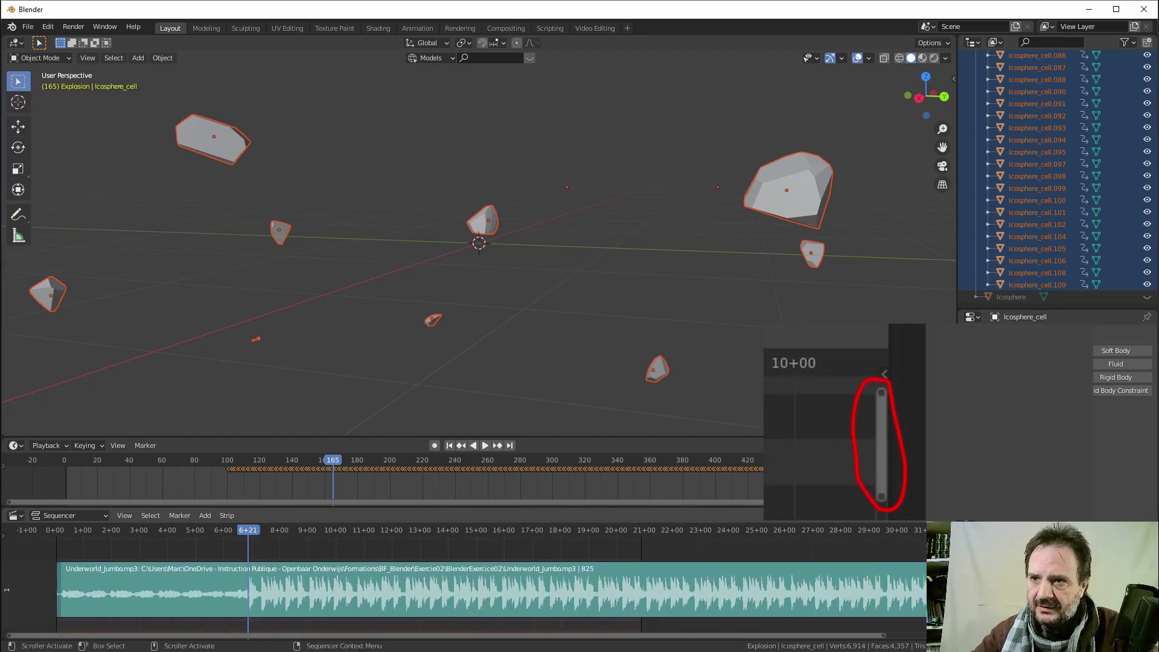
scroll(492, 582, "up", 1, "ctrl")
scroll(491, 582, "down", 4, "ctrl")
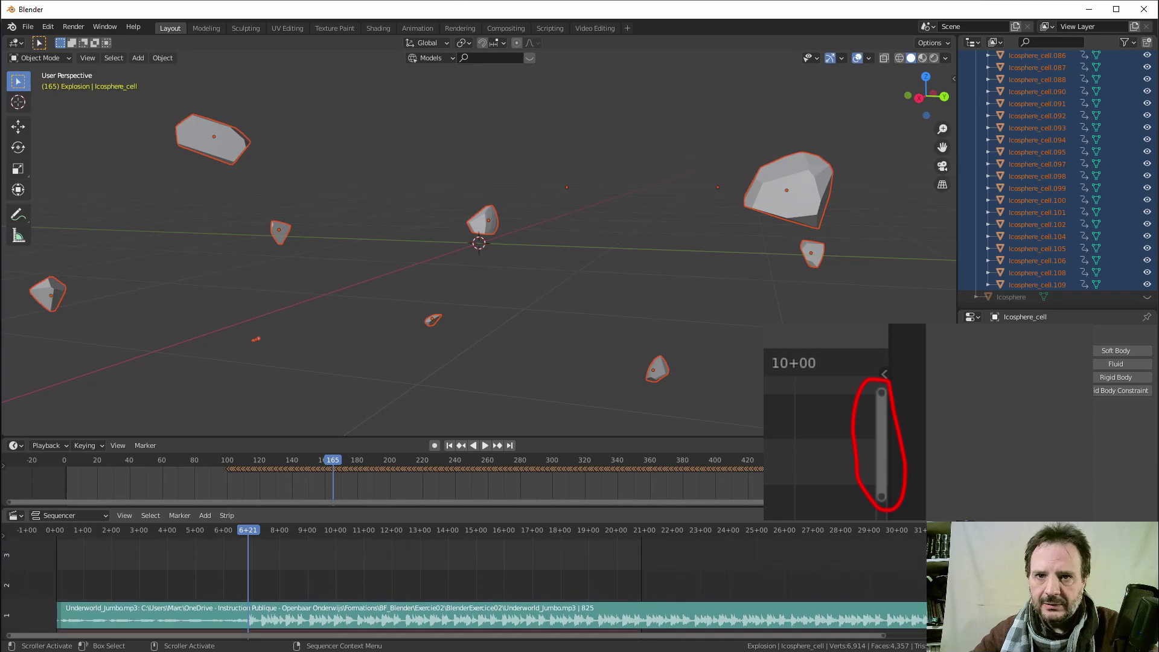
scroll(491, 589, "up", 2, "ctrl")
scroll(491, 588, "down", 2, "ctrl")
scroll(492, 588, "up", 2, "ctrl")
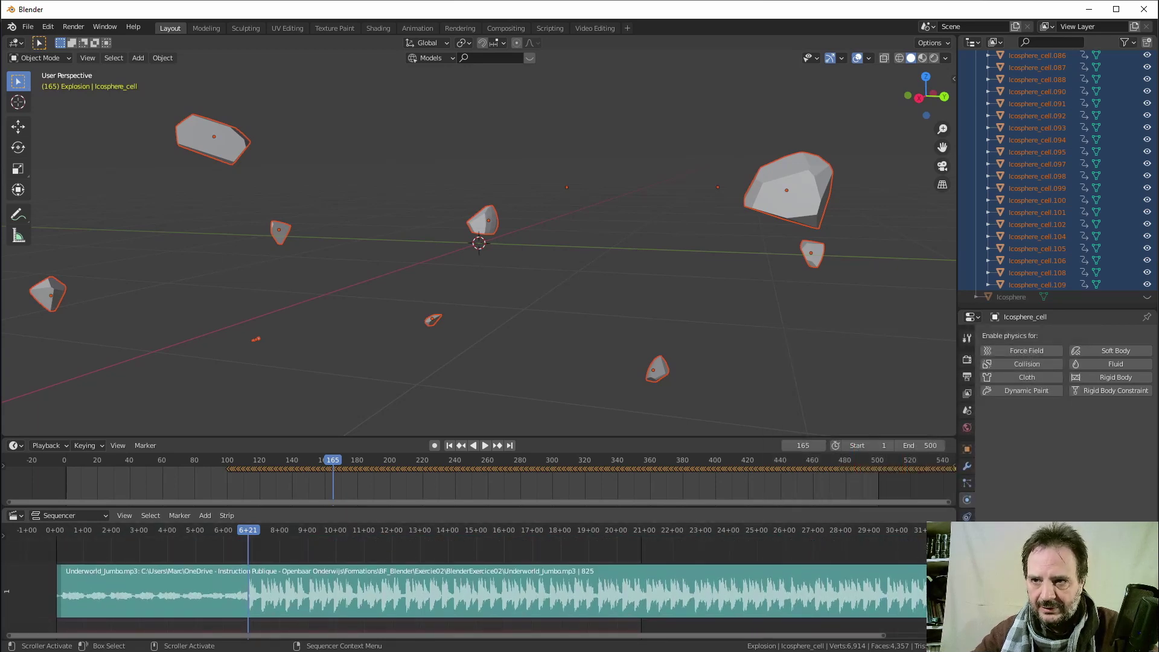
Pan the sequencer to centre the Underworld_Jumbo.mp3 waveform around frame 166
mouse_move(885, 632)
left_mouse_down()
mouse_move(895, 635)
mouse_move(705, 626)
left_mouse_up()
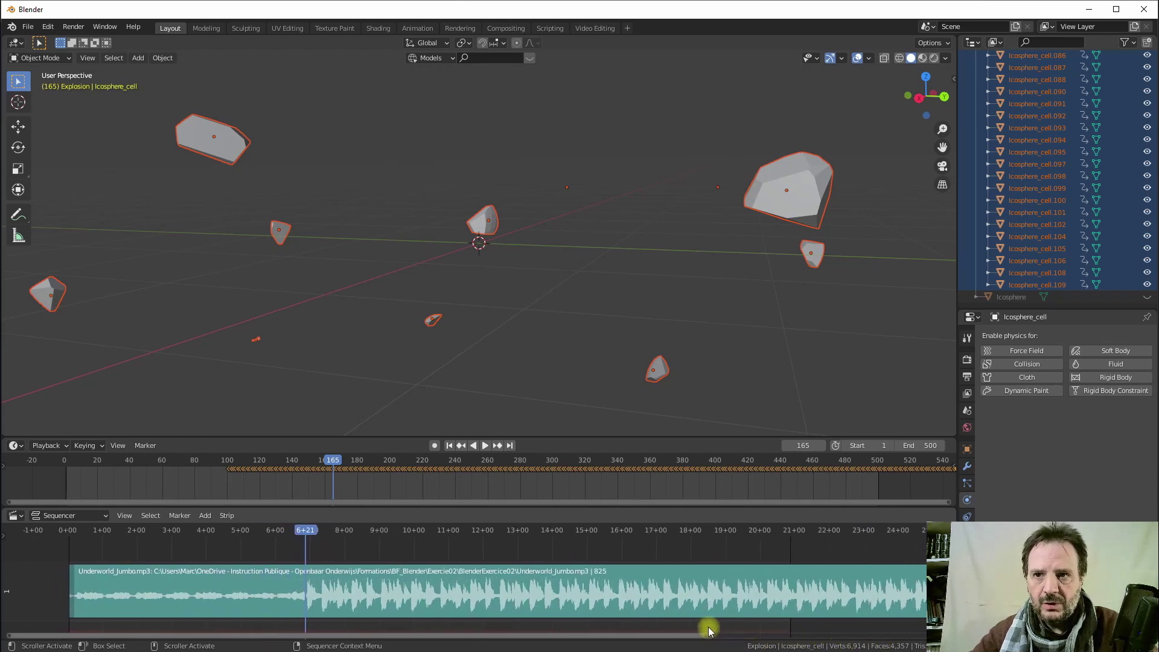
middle_click_drag(642, 584, 615, 575)
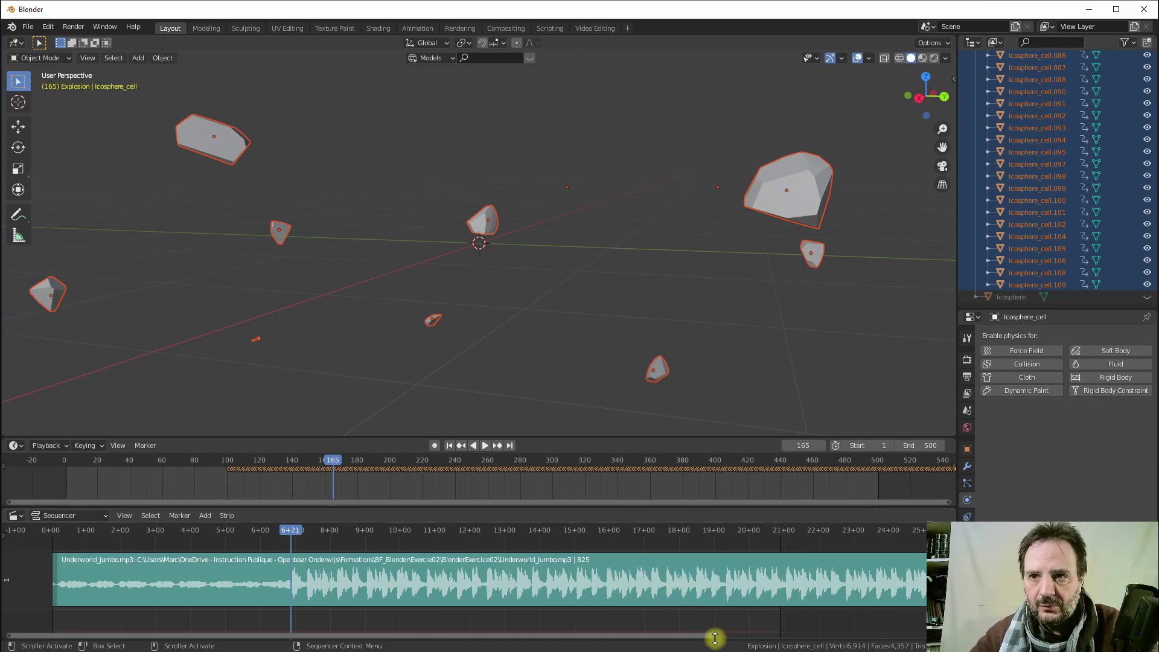
left_click_drag(715, 638, 709, 636)
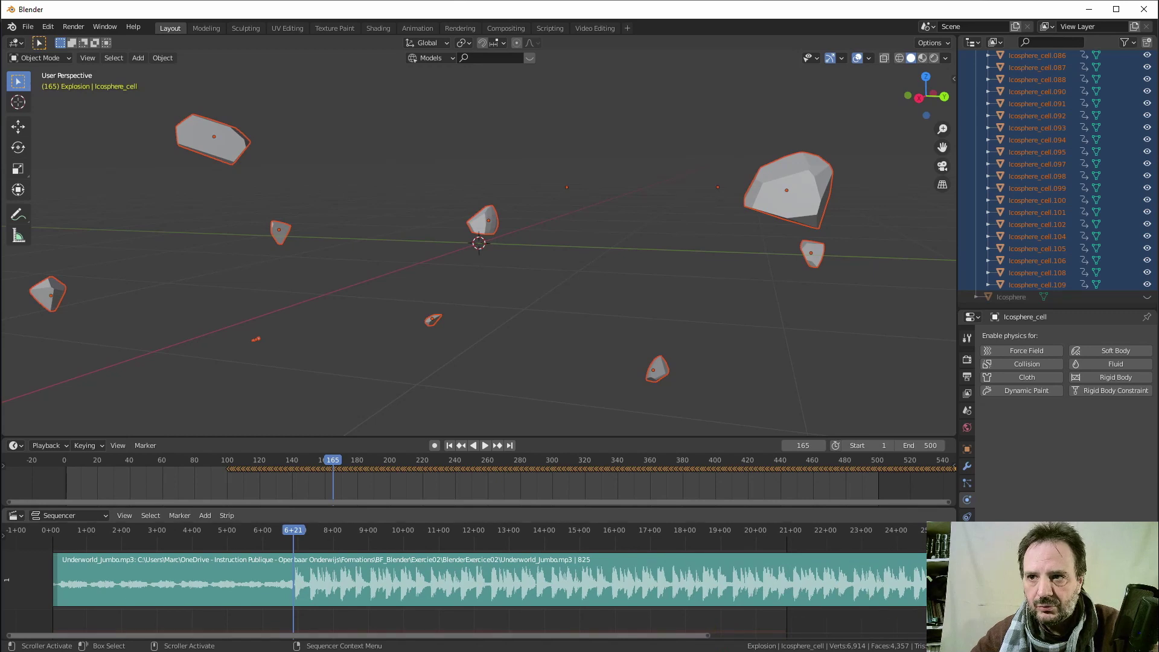
scroll(489, 573, "up", 2)
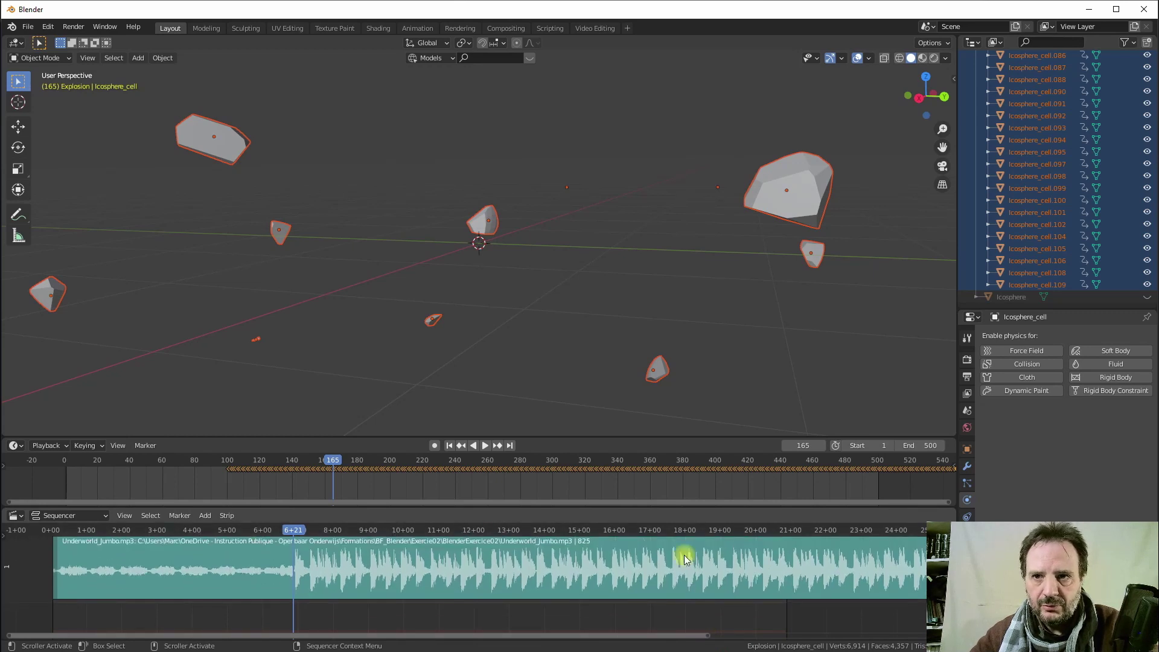
middle_click_drag(685, 558, 688, 574)
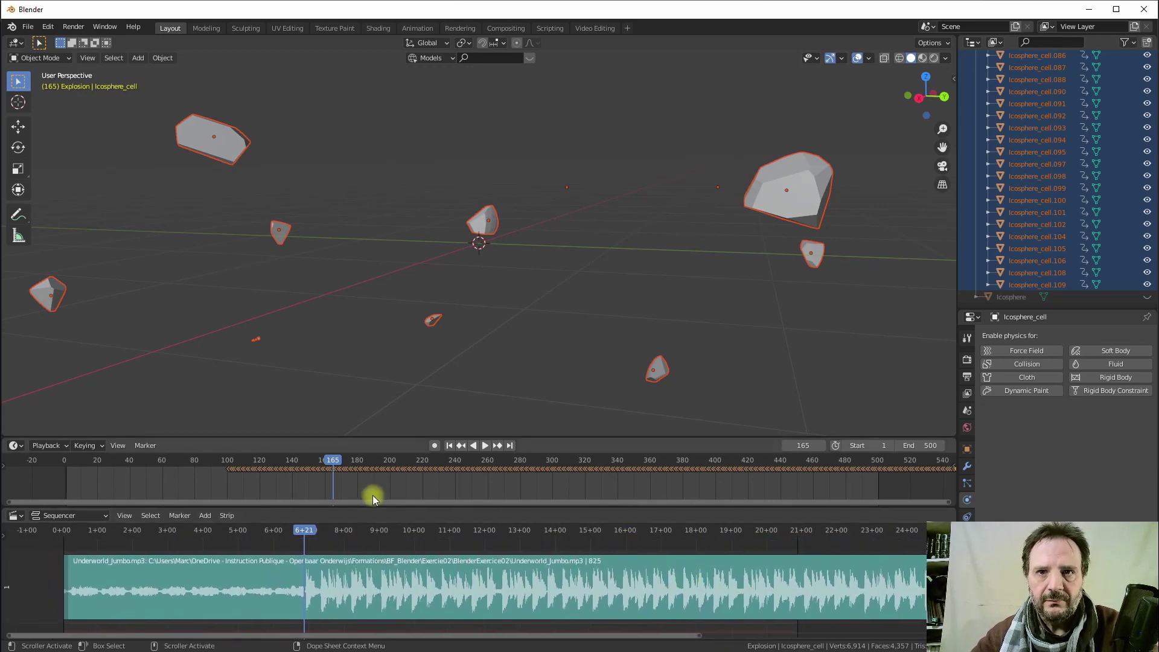
left_click_drag(305, 530, 305, 533)
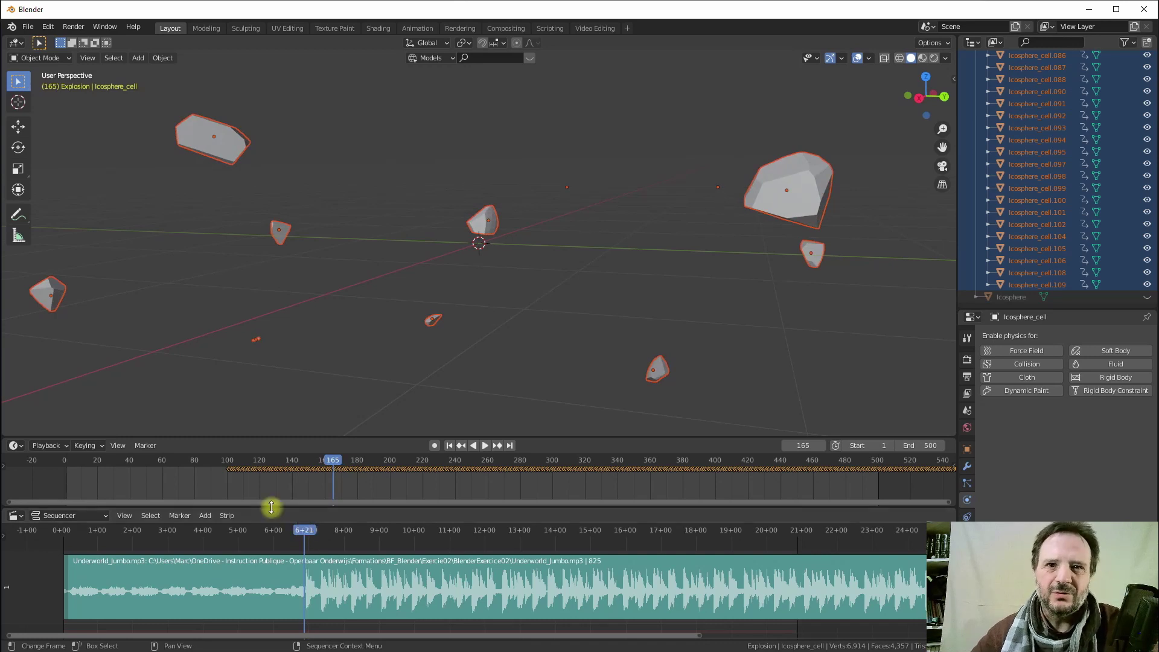
Box-select the explosion's last keyframes in the Timeline and move them 65 frames later
left_click_drag(221, 471, 335, 479)
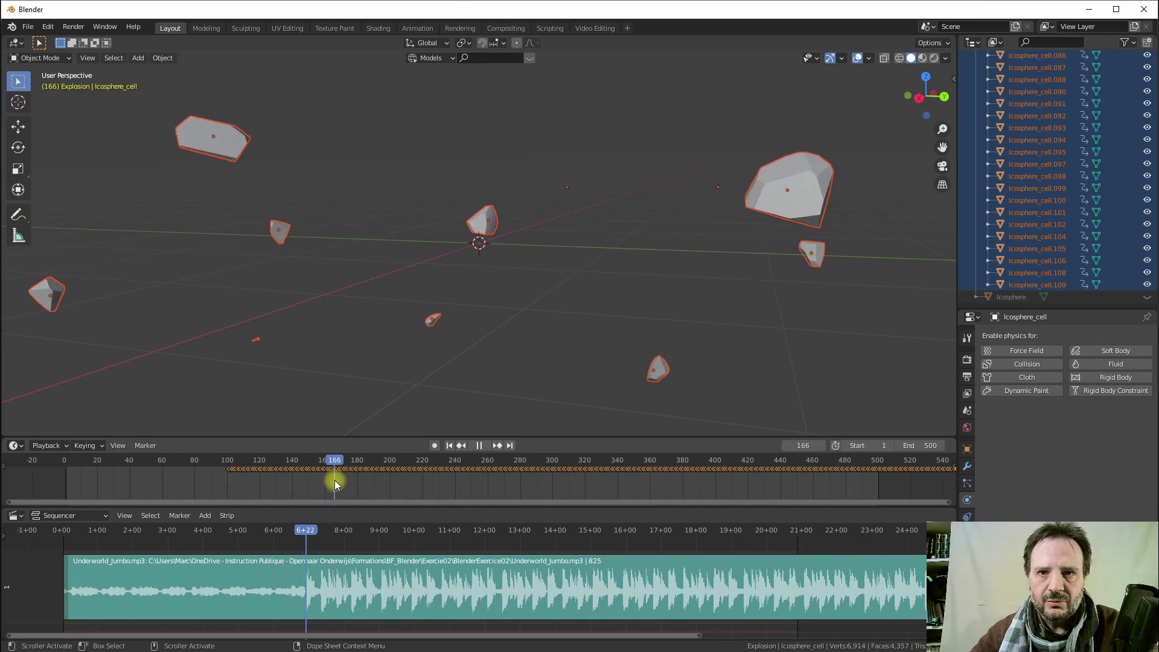
left_click(261, 482)
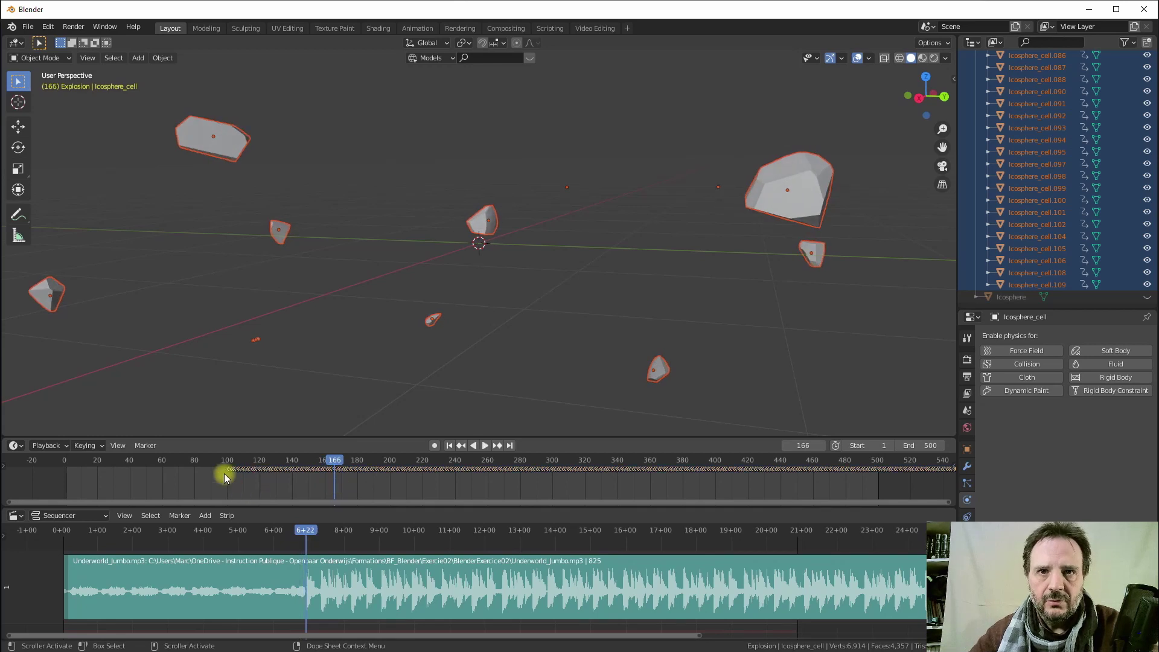
left_click_drag(220, 472, 1012, 489)
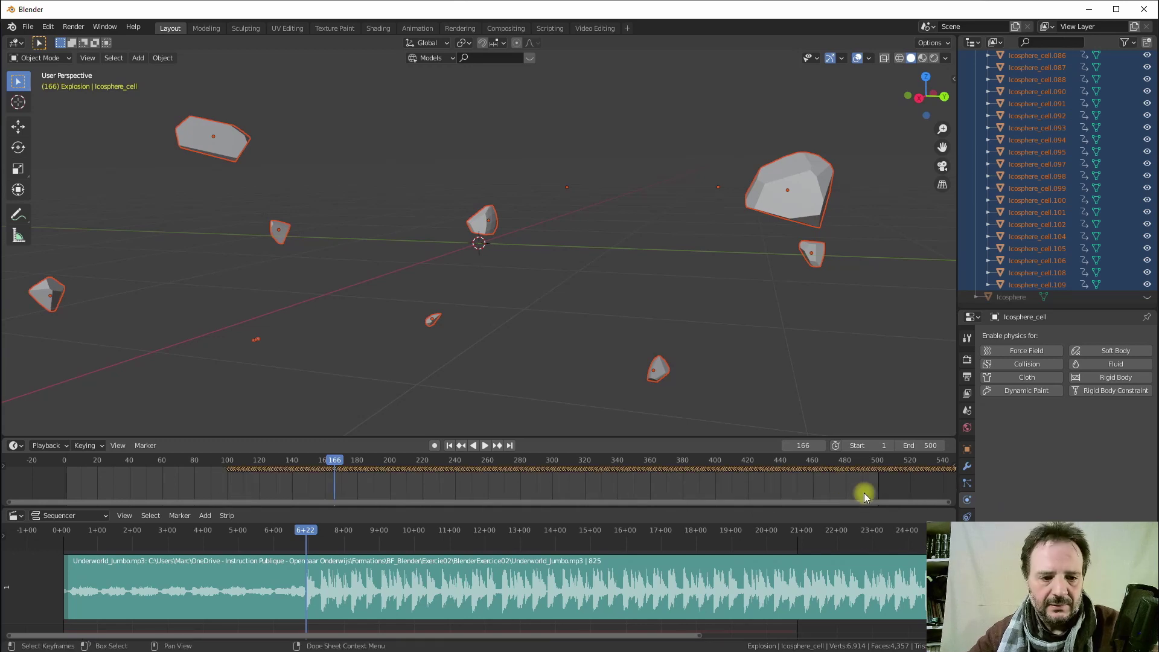
scroll(833, 489, "right", 2, "shift")
scroll(779, 492, "right", 3, "shift")
scroll(754, 493, "right", 3, "shift")
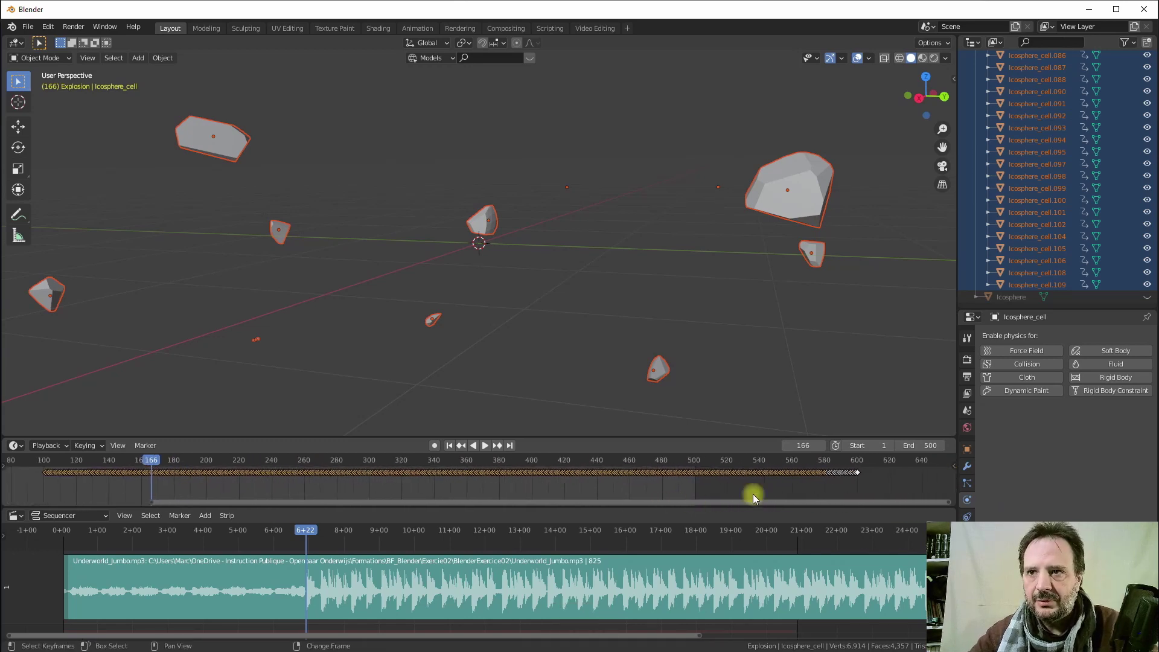
left_click_drag(893, 494, 763, 474, "shift")
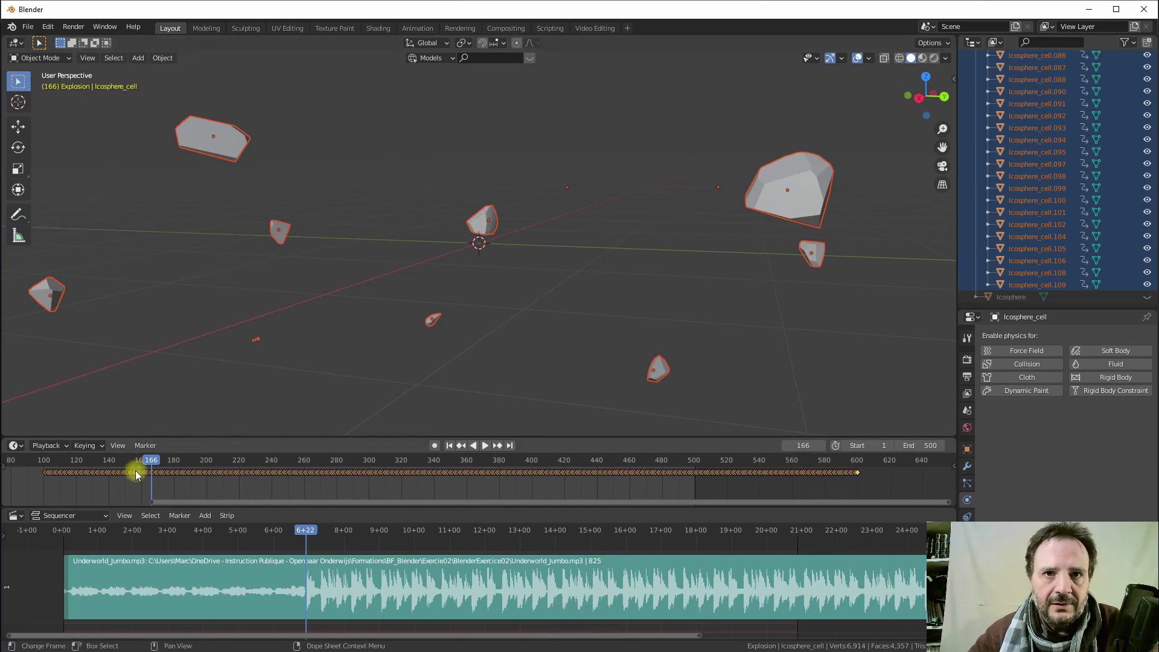
left_click_drag(135, 475, 244, 475)
Preview the animation several times, then settle at frame 151 with the sphere intact
key("space")
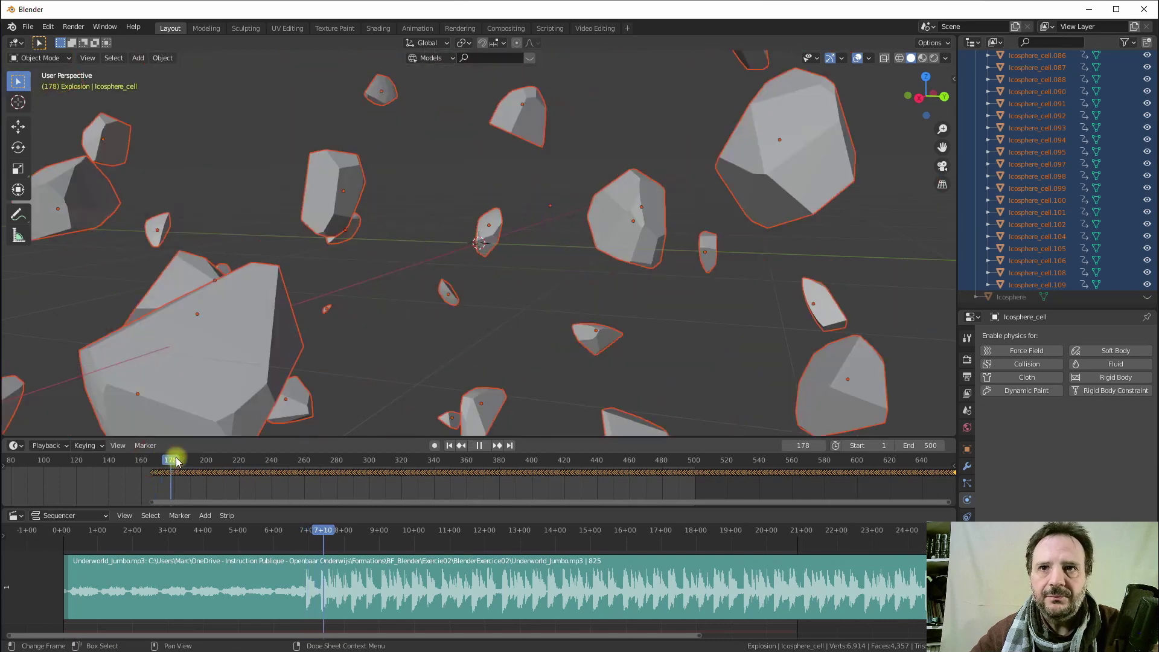
left_click_drag(150, 462, 42, 469)
key("space")
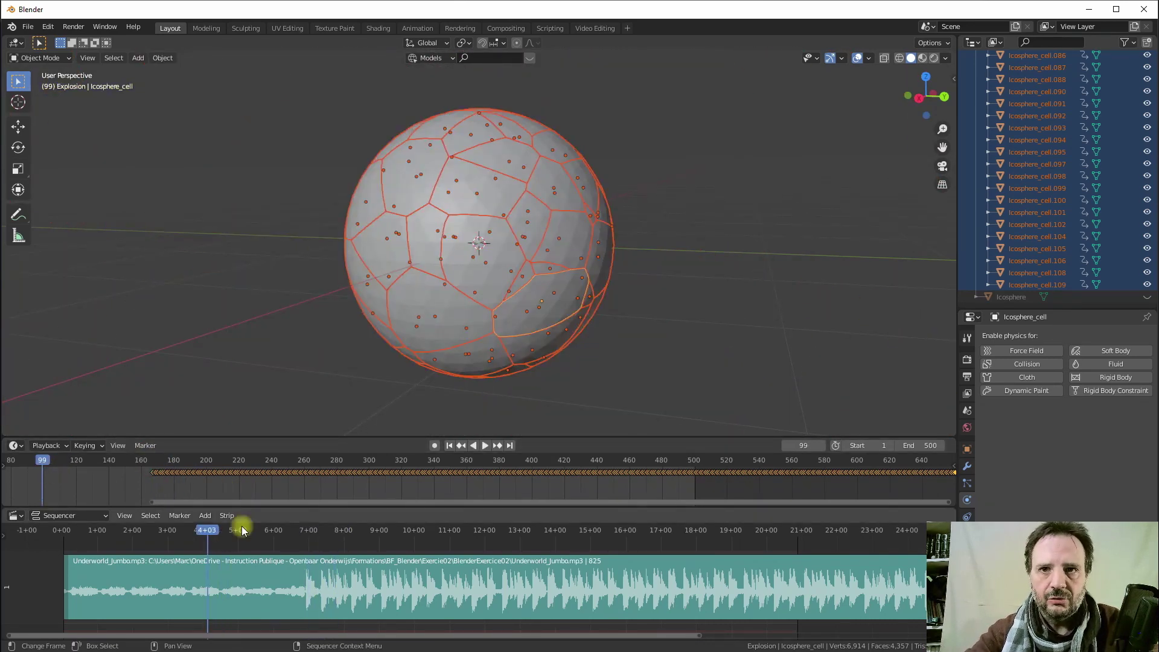
left_click(487, 446)
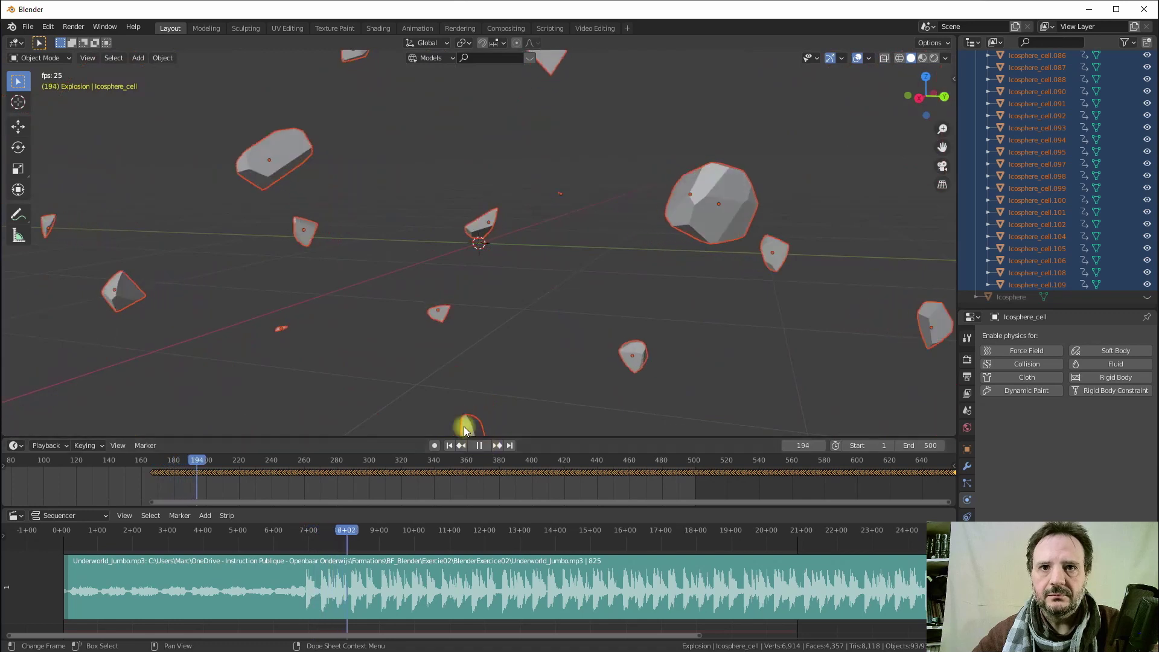
left_click(480, 445)
left_click_drag(232, 460, 113, 475)
left_click(487, 445)
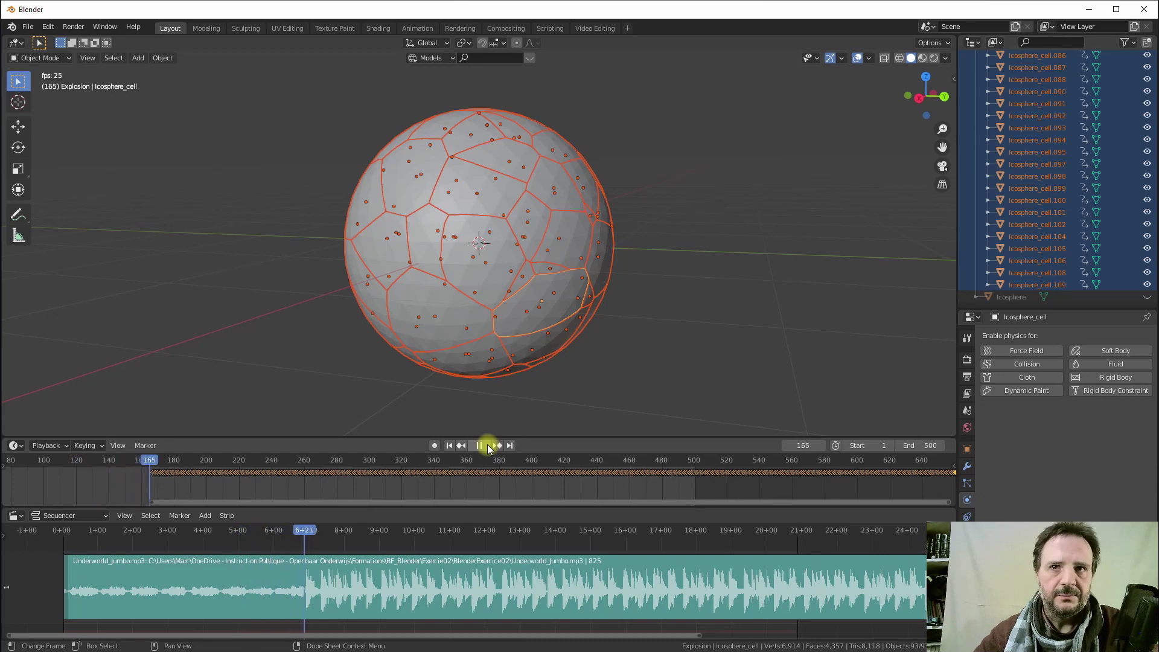
key("space")
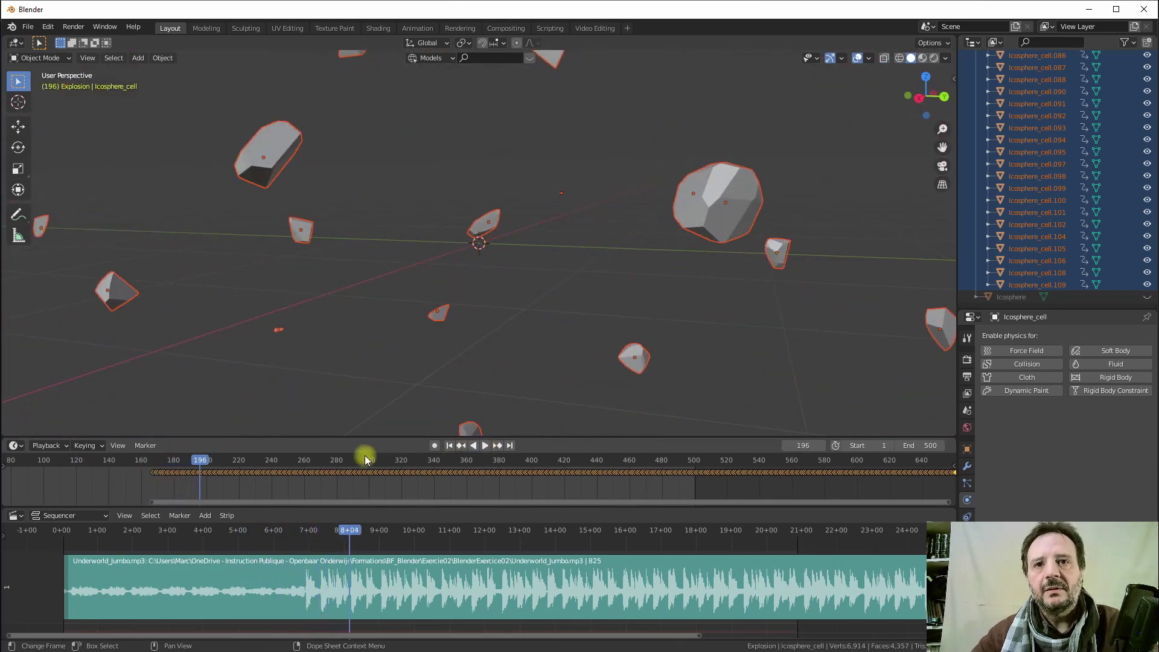
left_click_drag(193, 454, 125, 465)
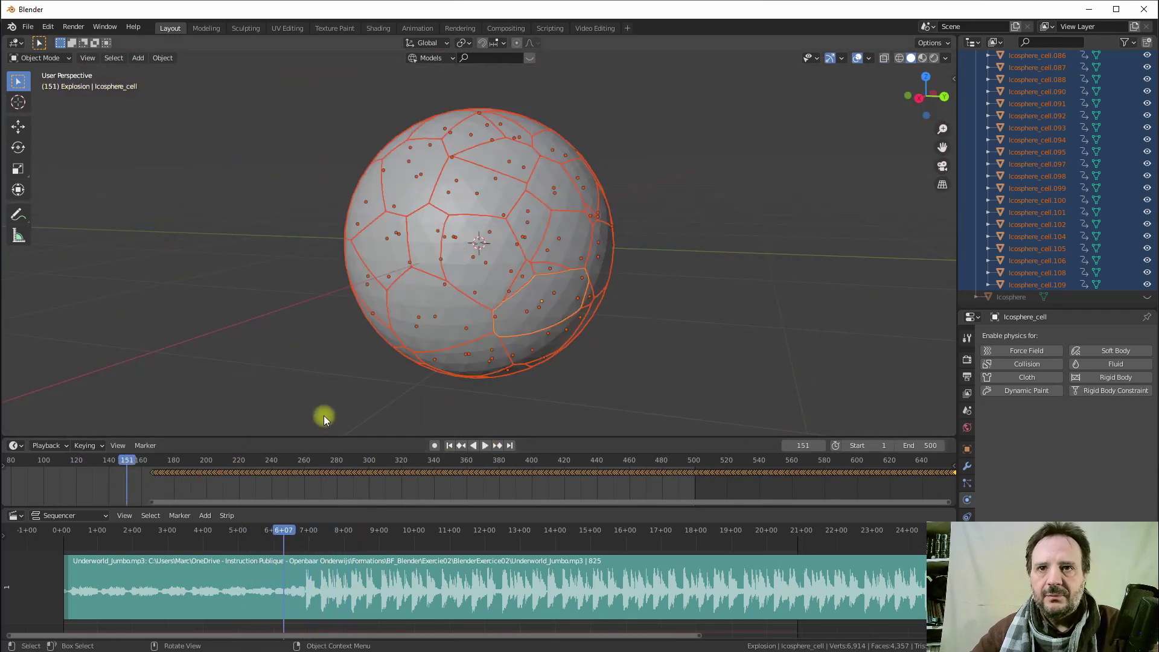
scroll(356, 359, "down", 2)
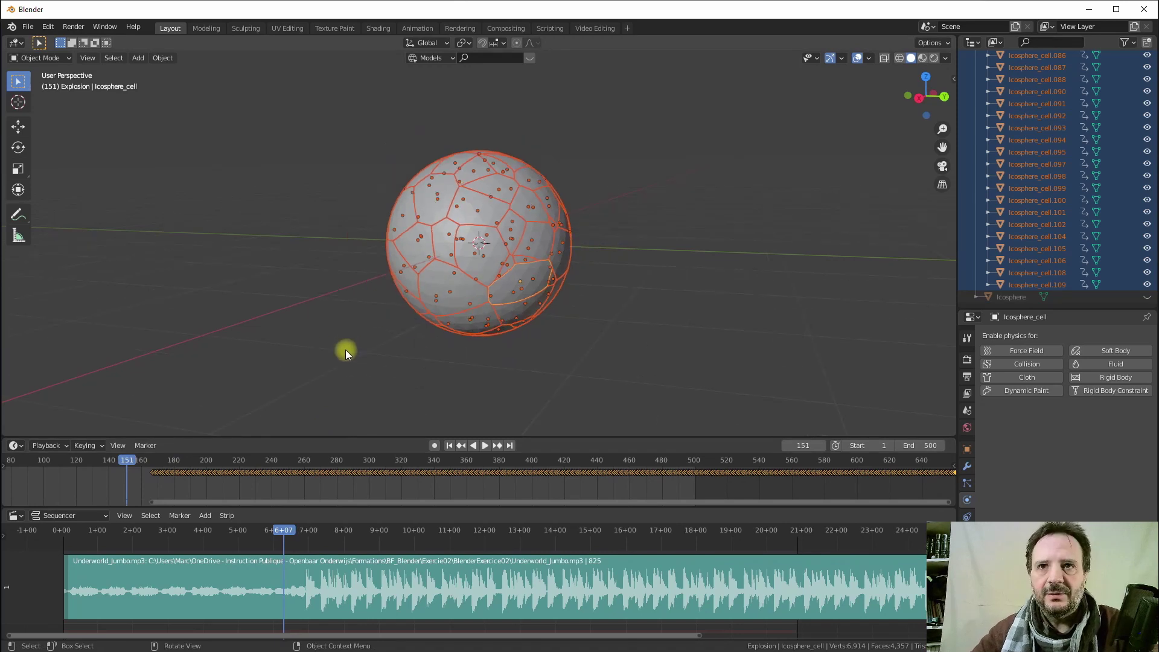
middle_click_drag(345, 350, 399, 357)
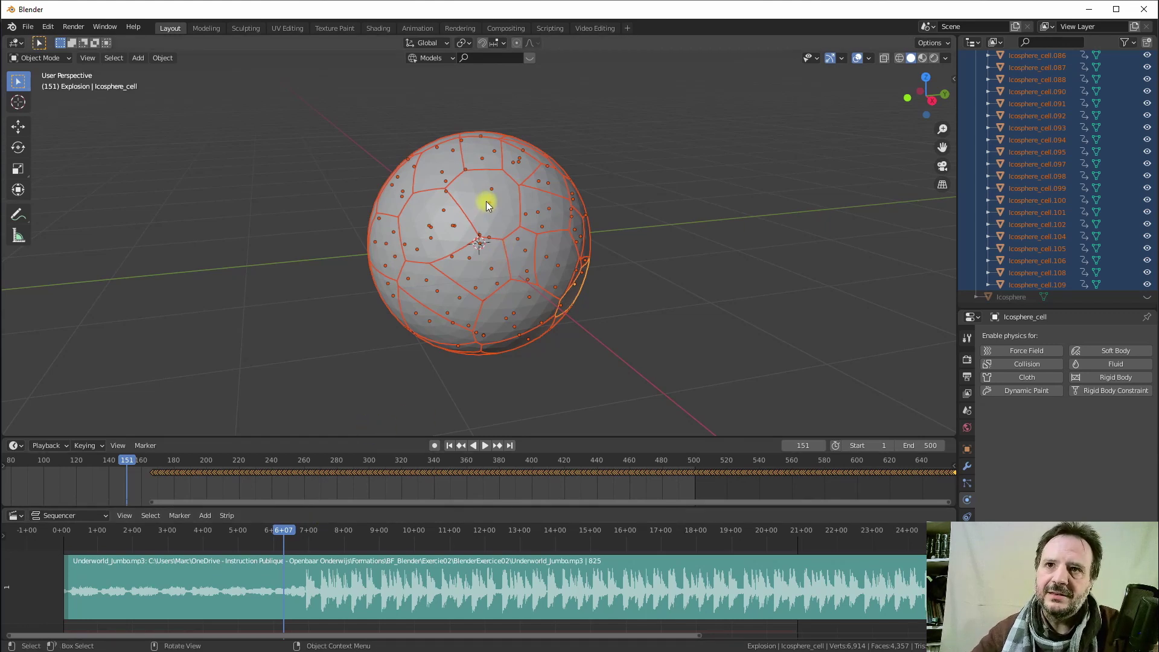
Exclude the Explosion collection and unhide the selected original Icosphere in the Outliner
scroll(1020, 132, "up", 5)
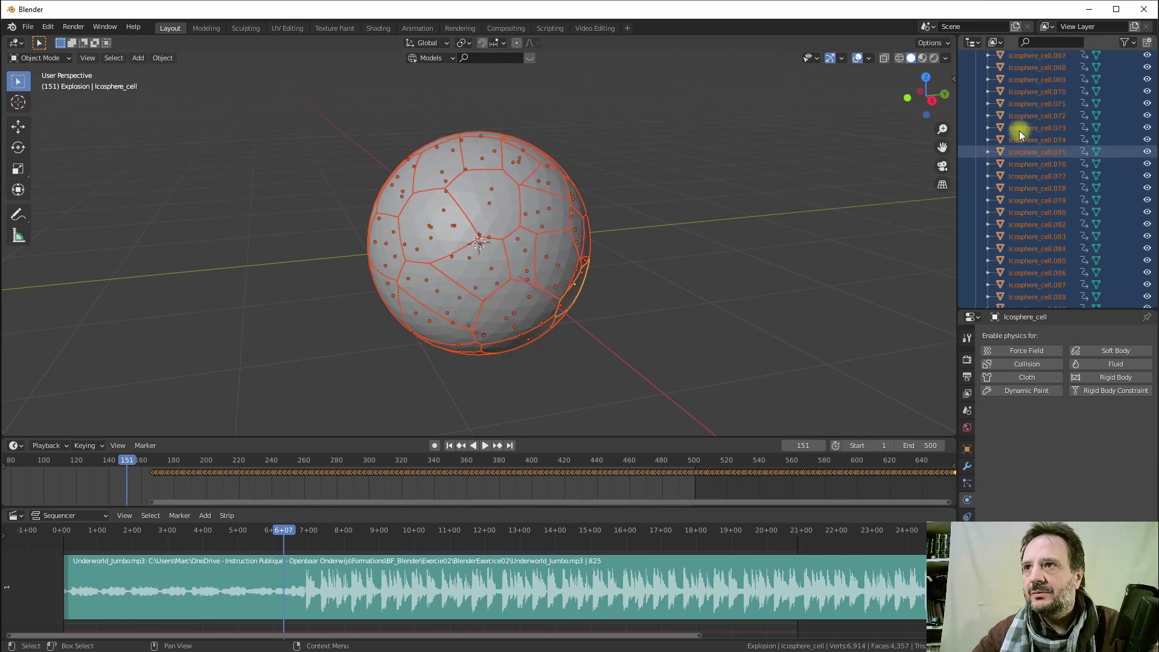
scroll(1011, 136, "up", 10)
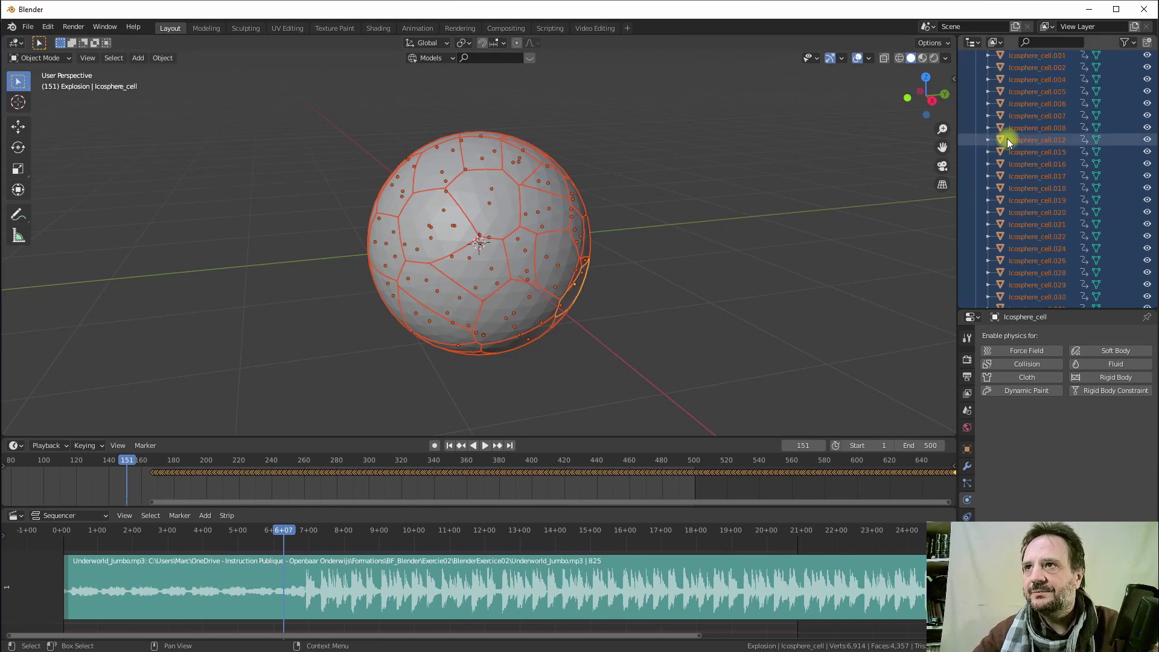
scroll(1002, 126, "up", 2)
left_click(988, 69)
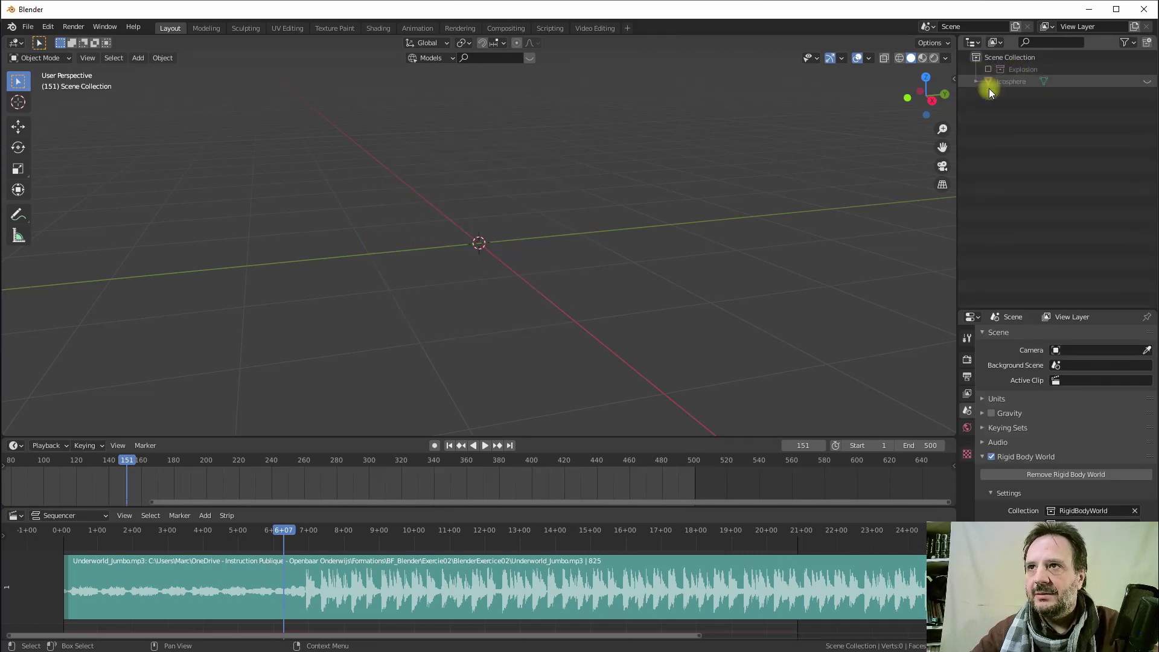
left_click(1009, 81)
left_click(1143, 82)
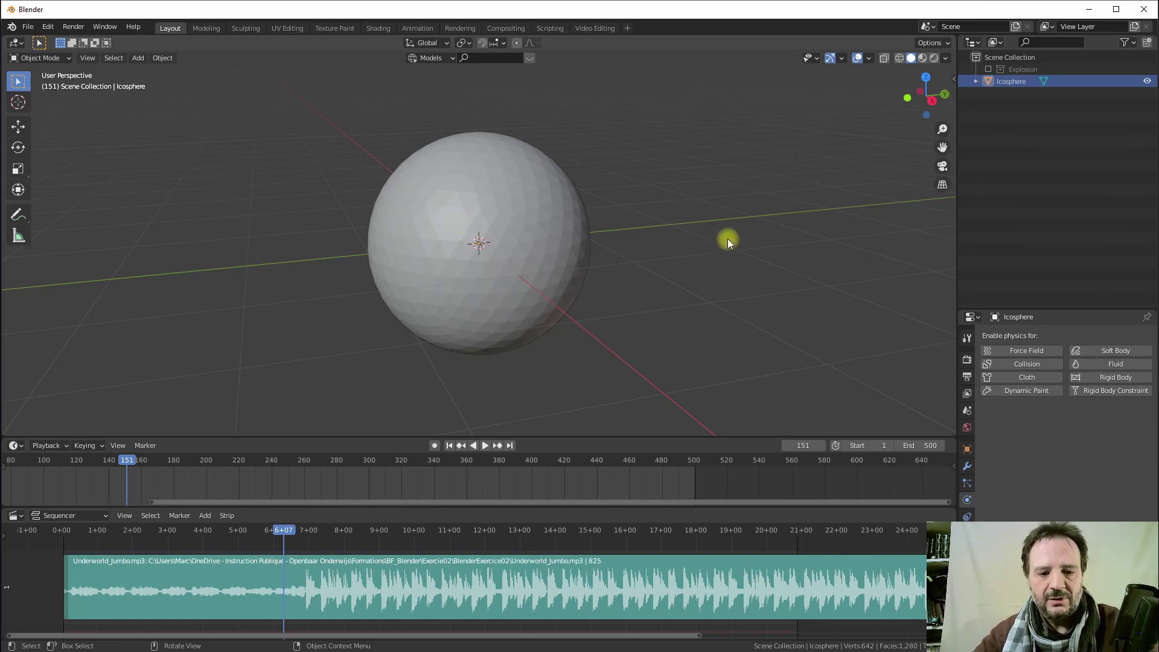
Scale the Icosphere to 0.578 and duplicate it in place
left_click(571, 219)
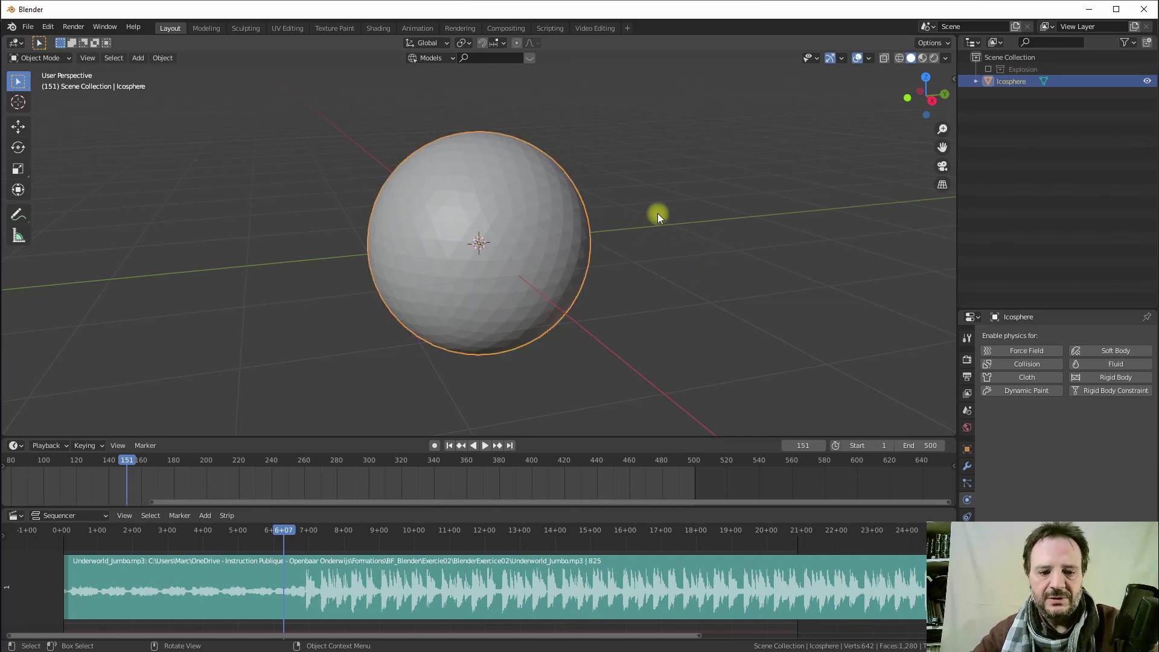
key("s")
left_click(581, 228)
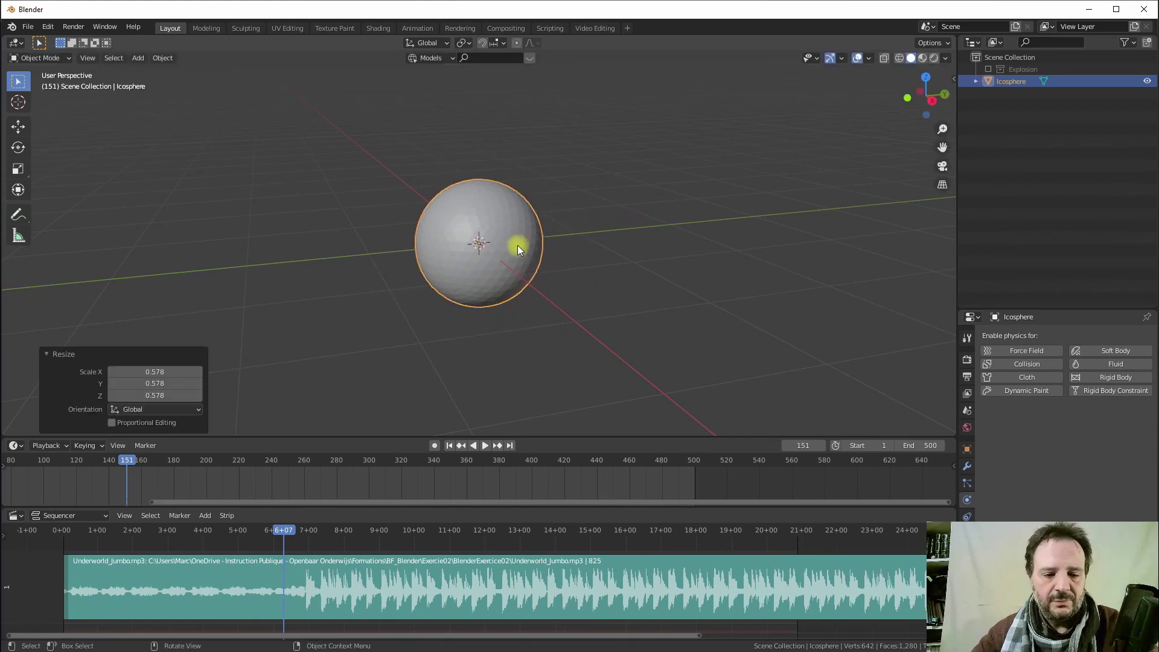
key("shift+d")
right_click(488, 226)
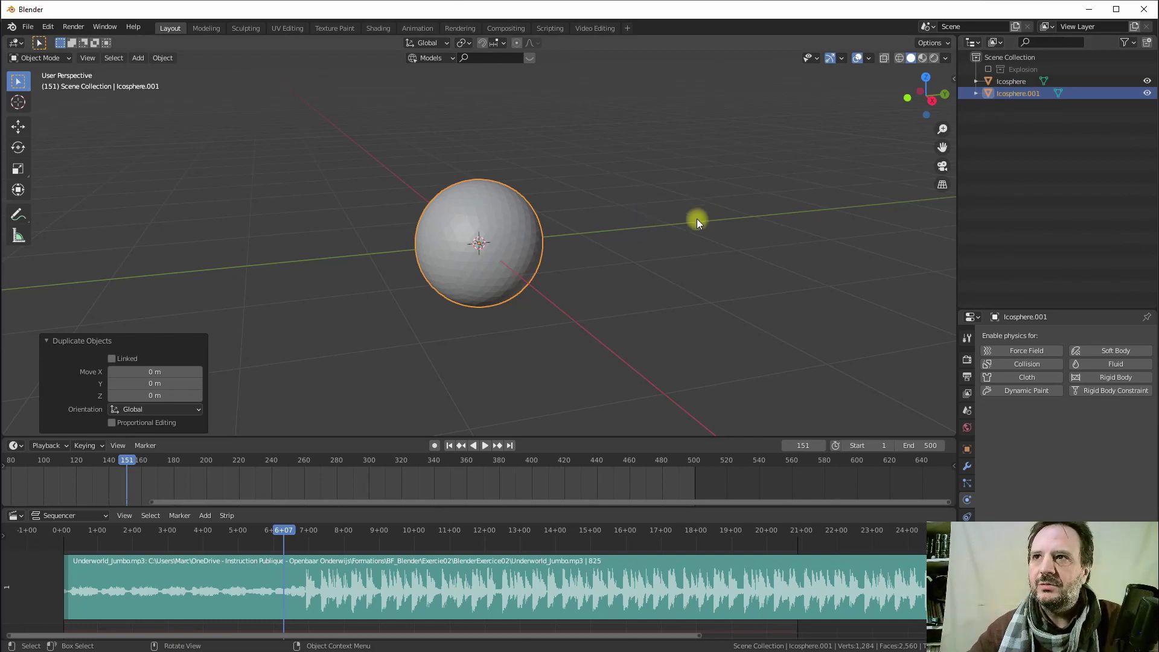
Rename the copy to Noyau, hide it, and reselect the original Icosphere
double_click(1018, 93)
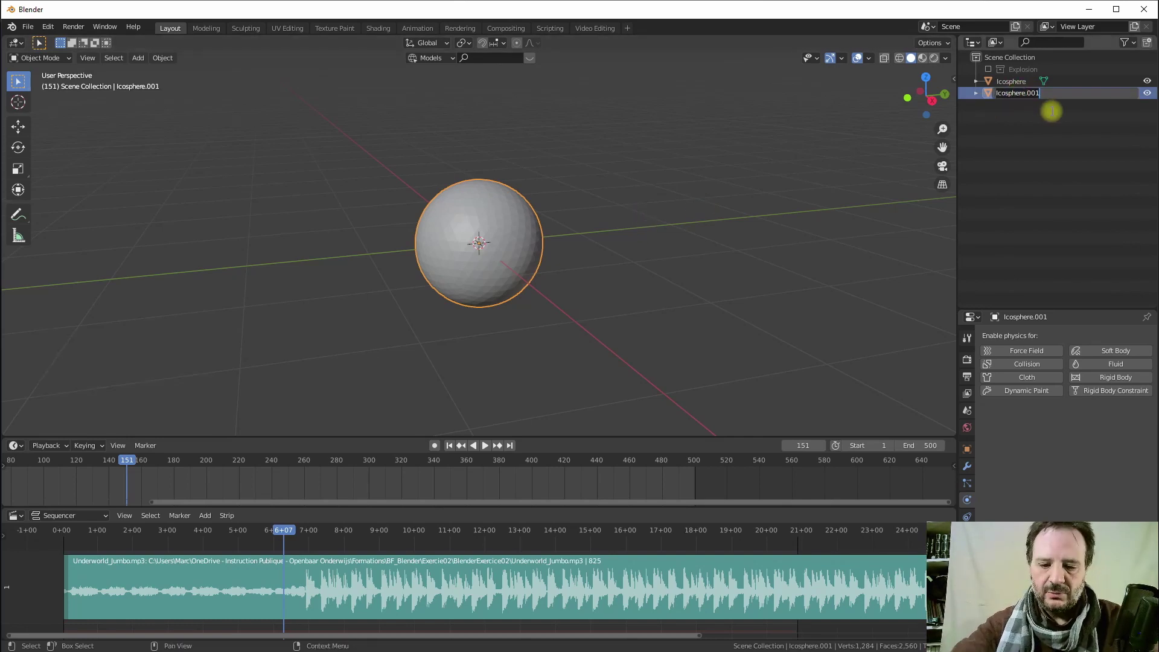
type("Noyau")
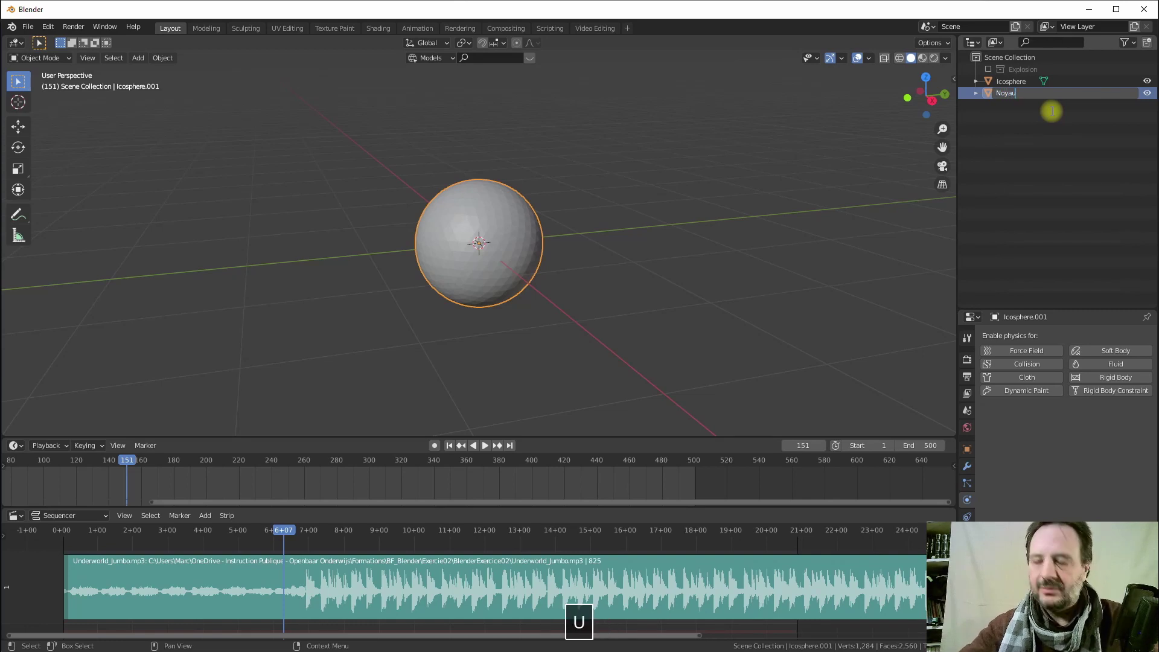
key("Return")
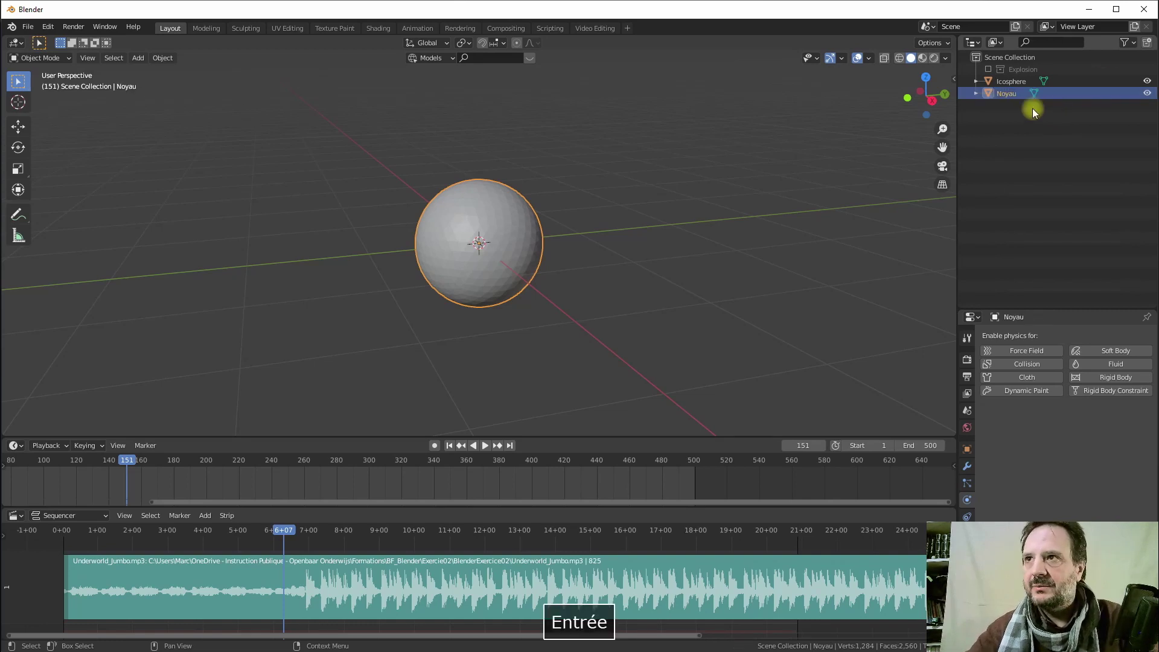
left_click(1147, 93)
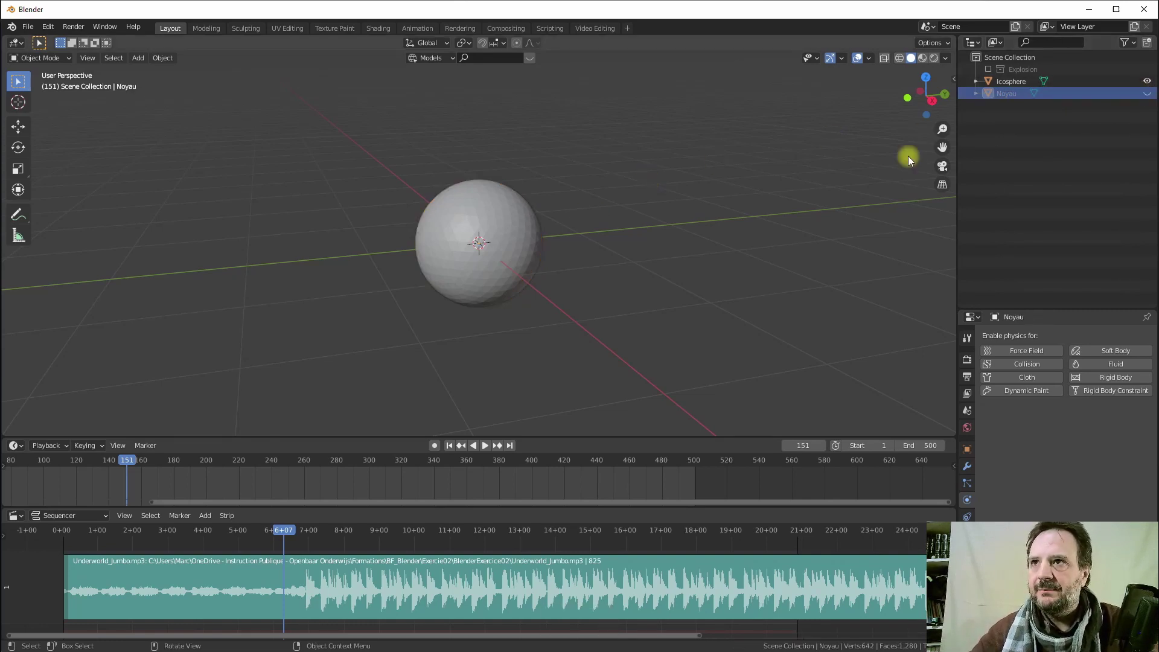
left_click(1011, 81)
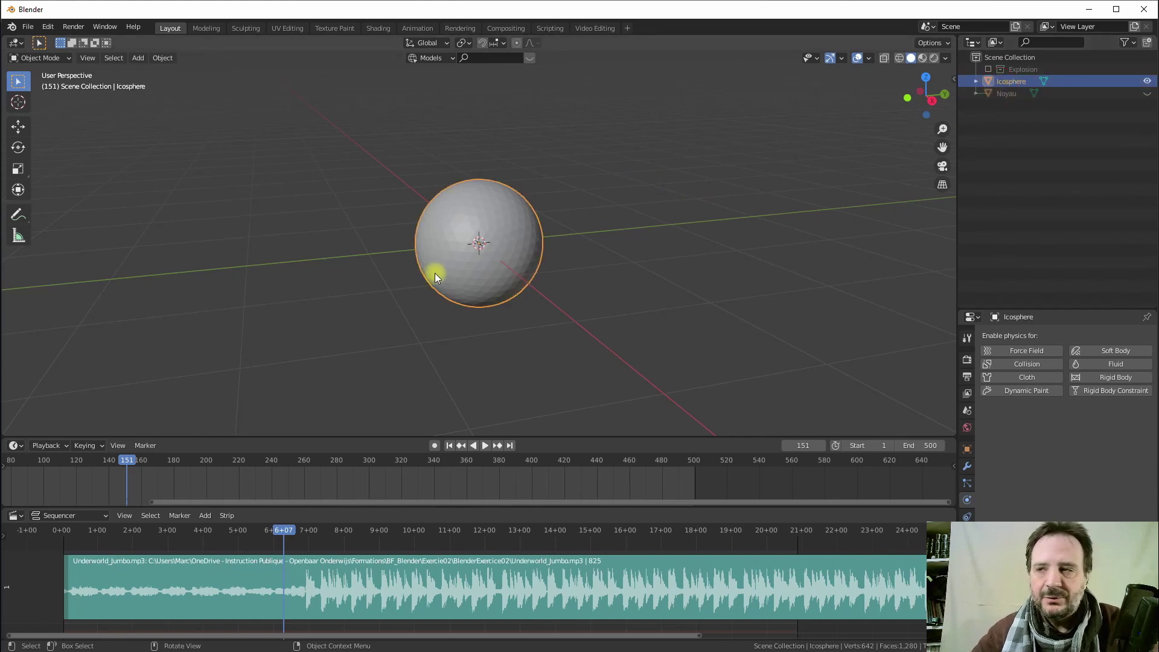
Add a Displace modifier to the Icosphere with a new texture named Disp
left_click(967, 465)
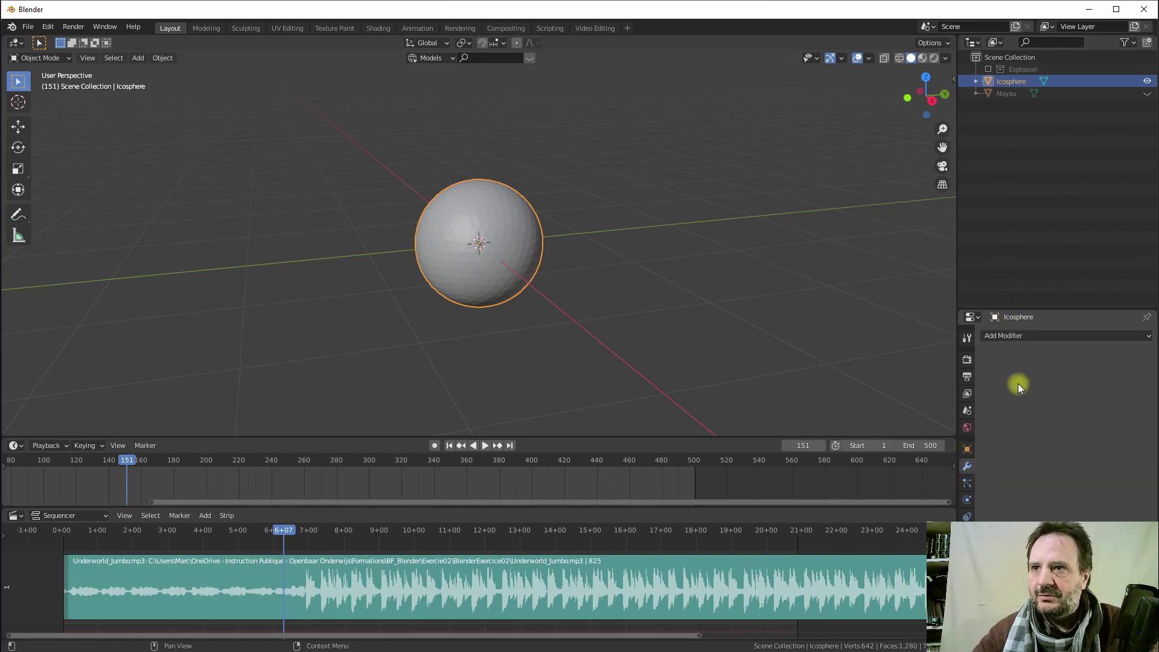
left_click(1011, 333)
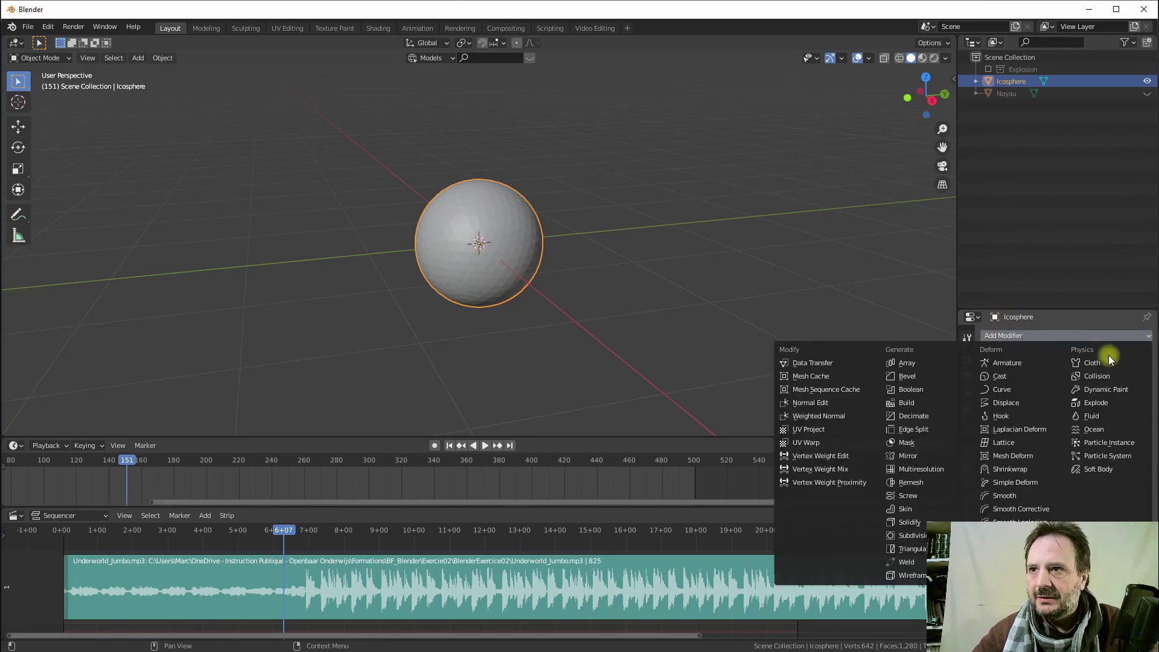
left_click(1000, 404)
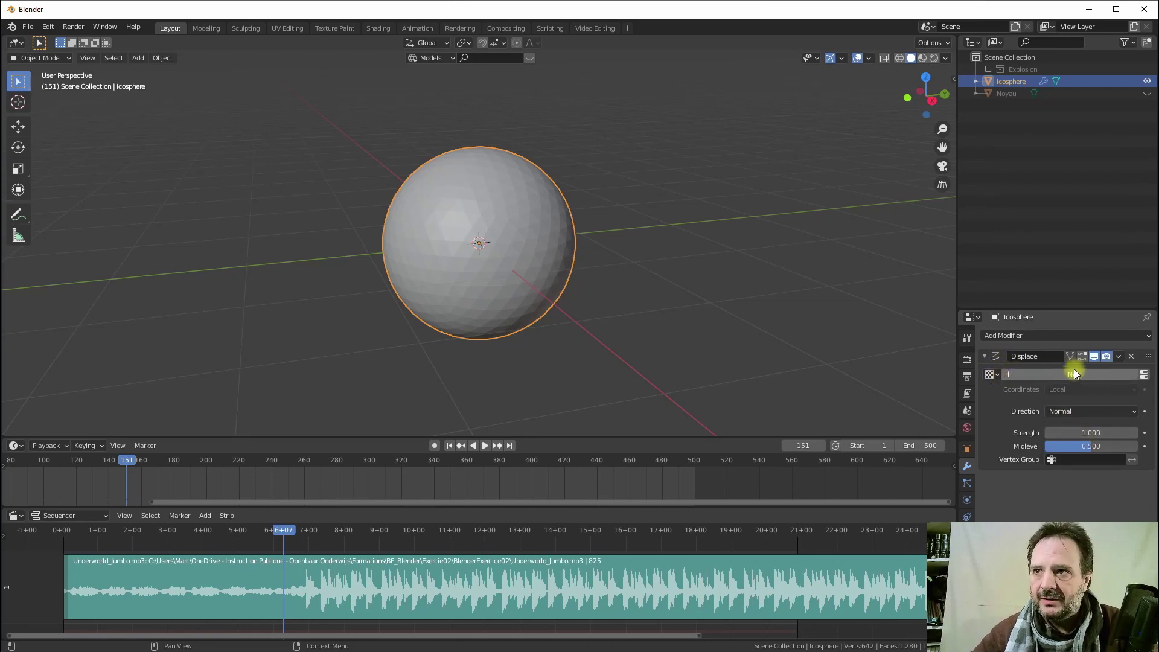
left_click(1058, 374)
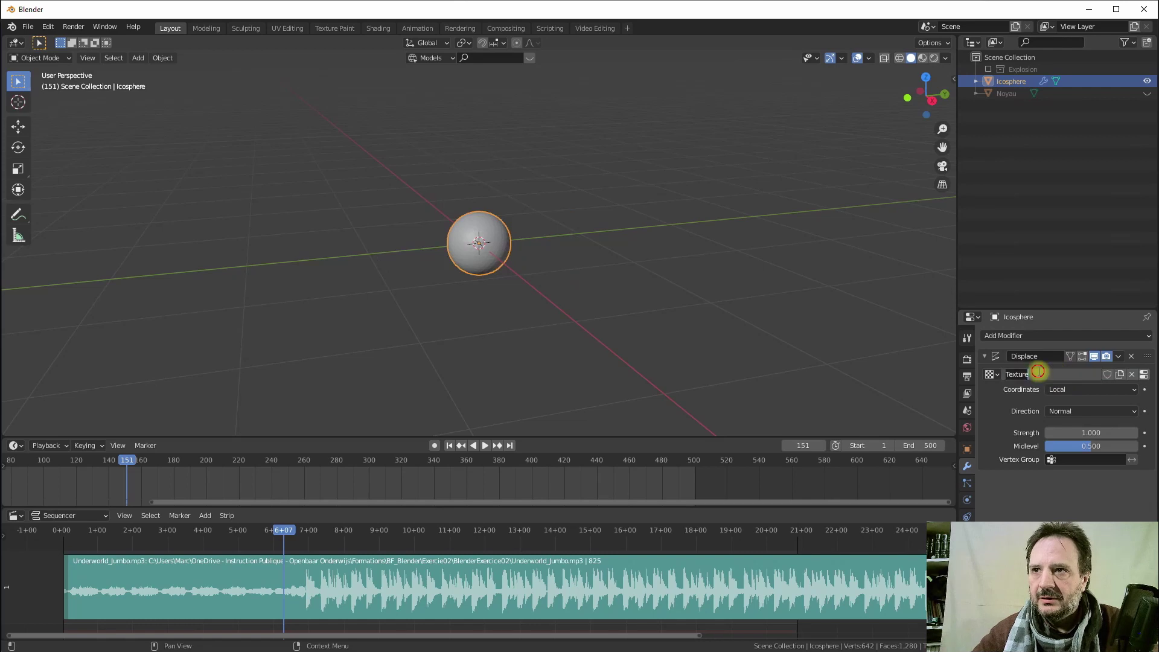
double_click(1026, 373)
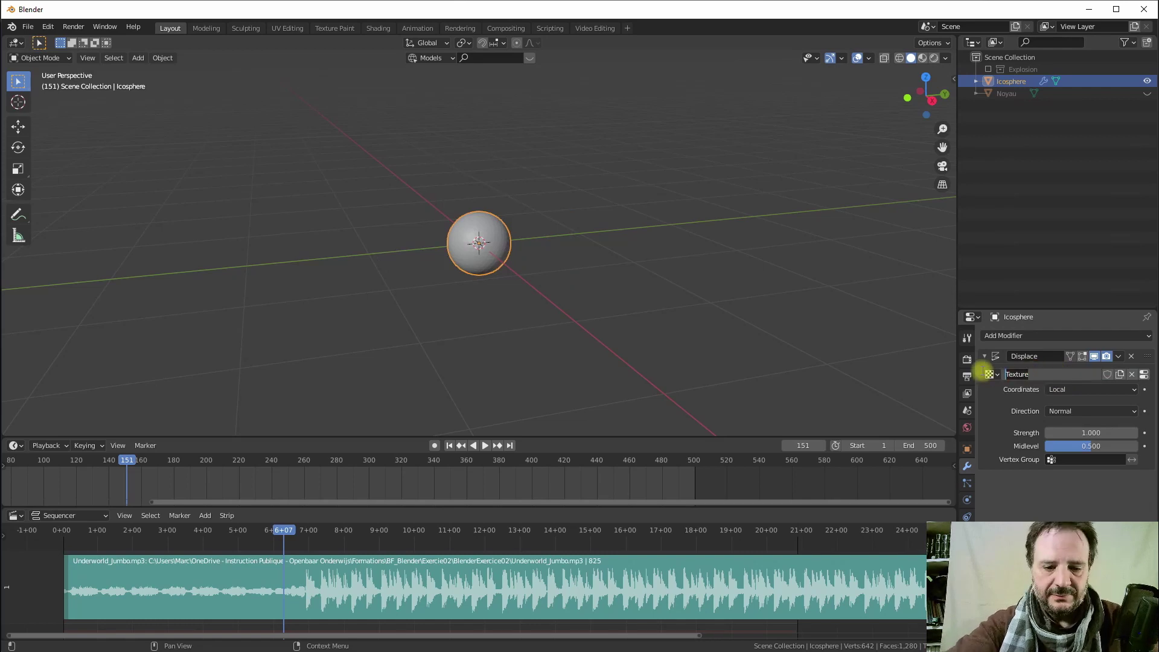
type("Disp")
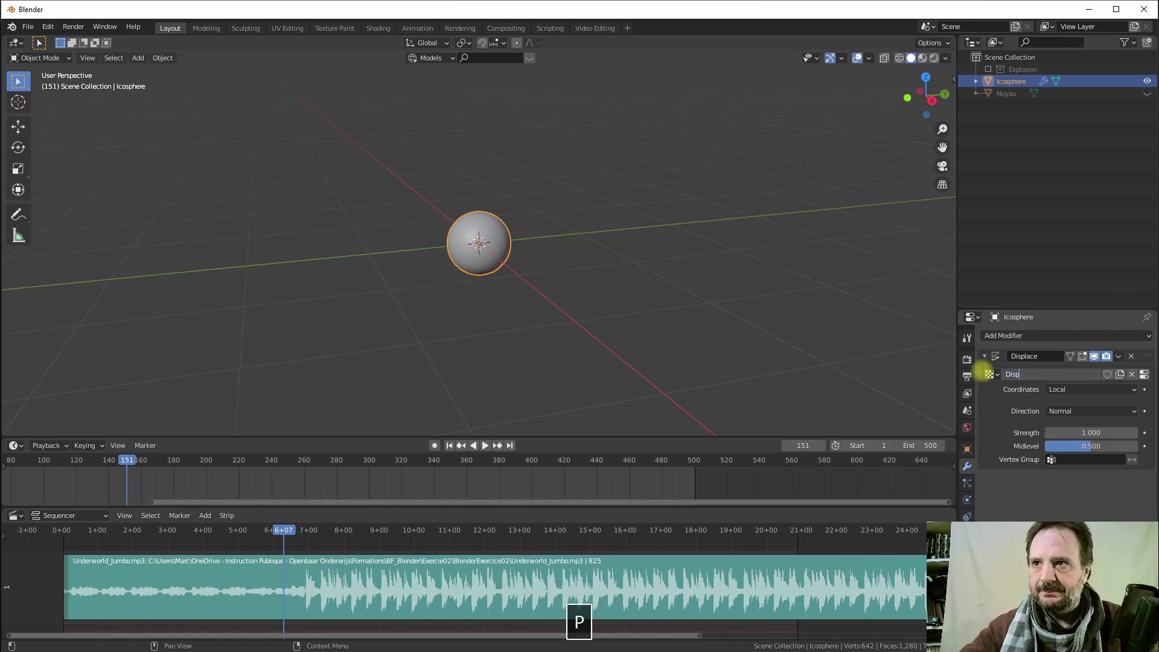
key("Return")
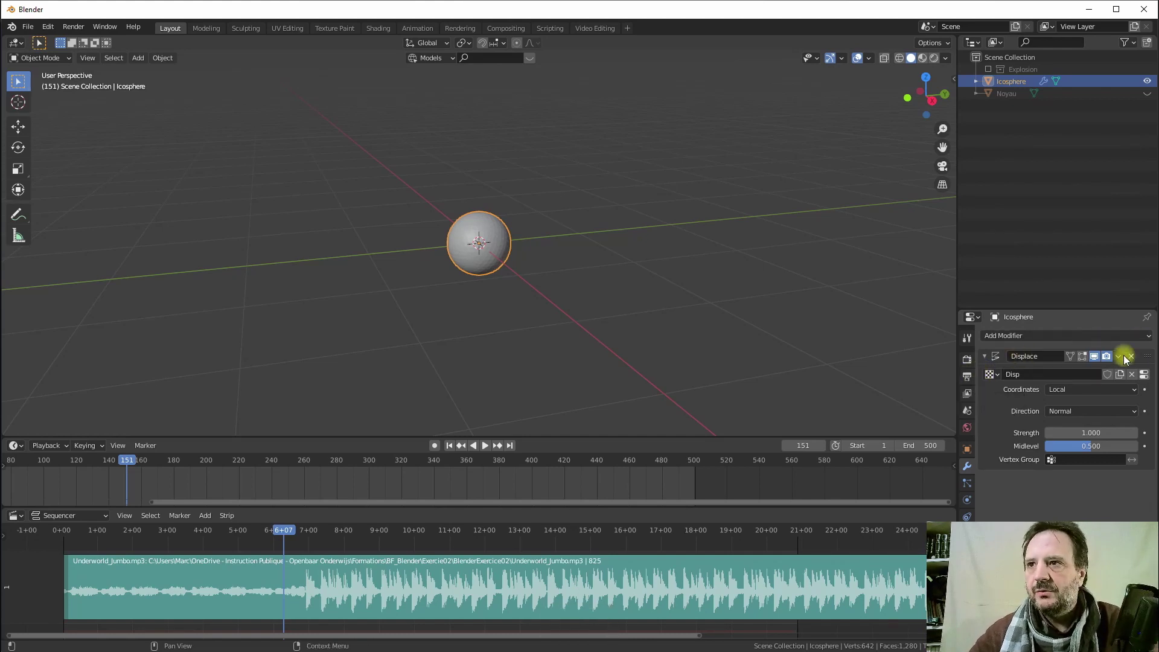
left_click(1141, 374)
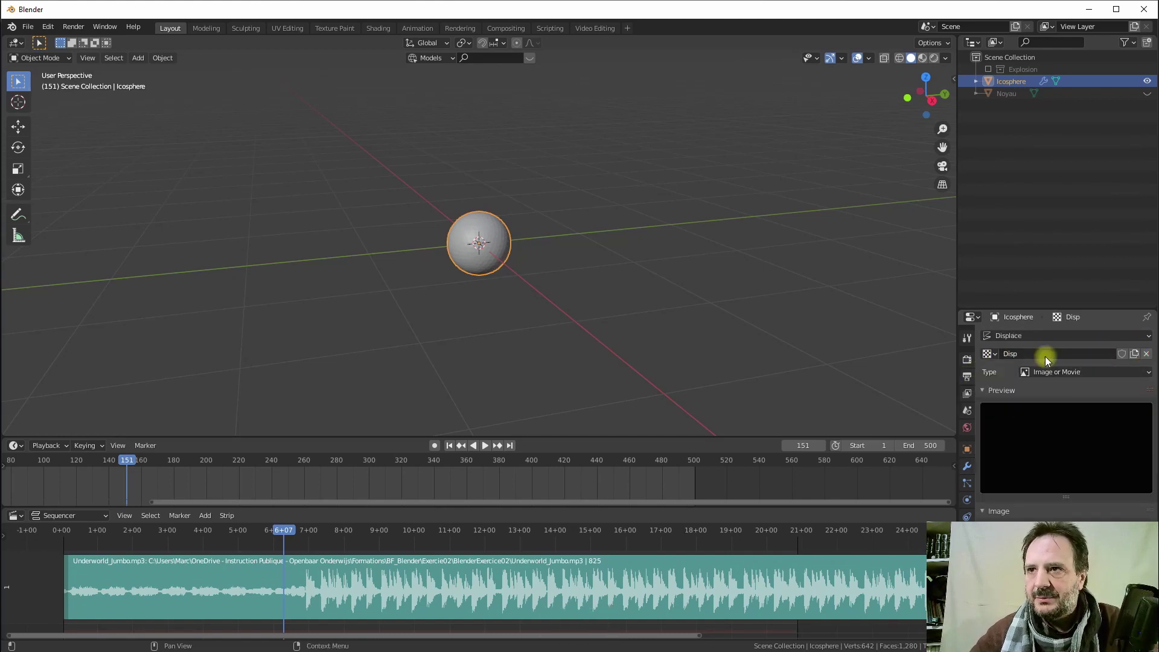
Set the Disp texture type to Clouds, trying Voronoi F2 and F3 noise bases
left_click(1039, 372)
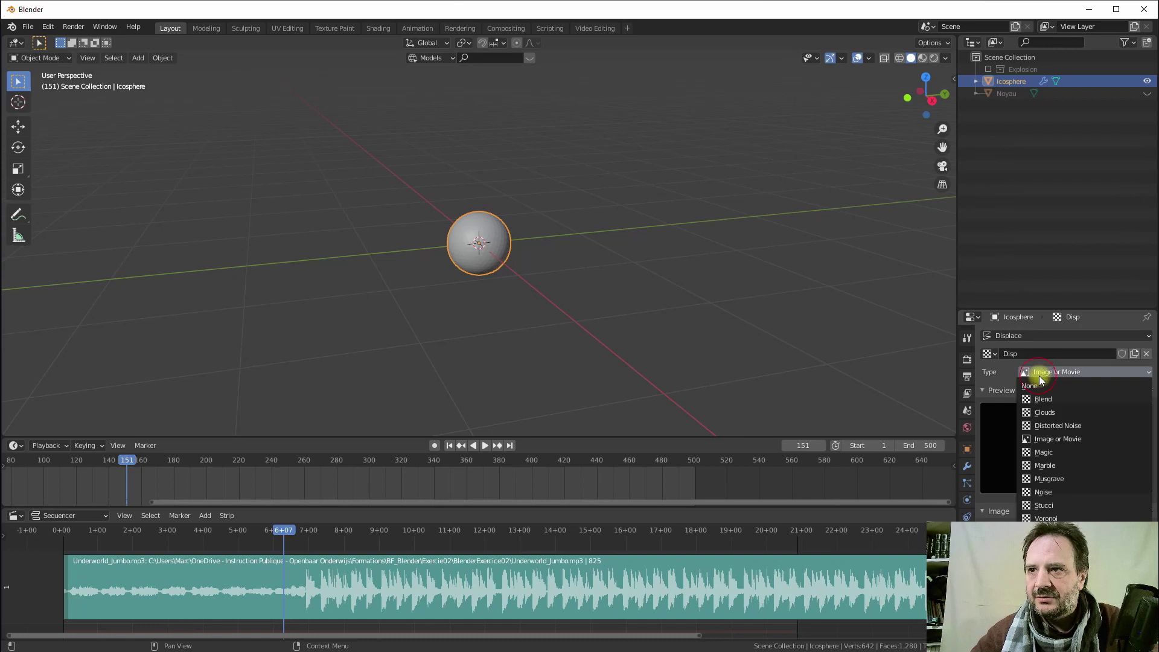
left_click(1045, 413)
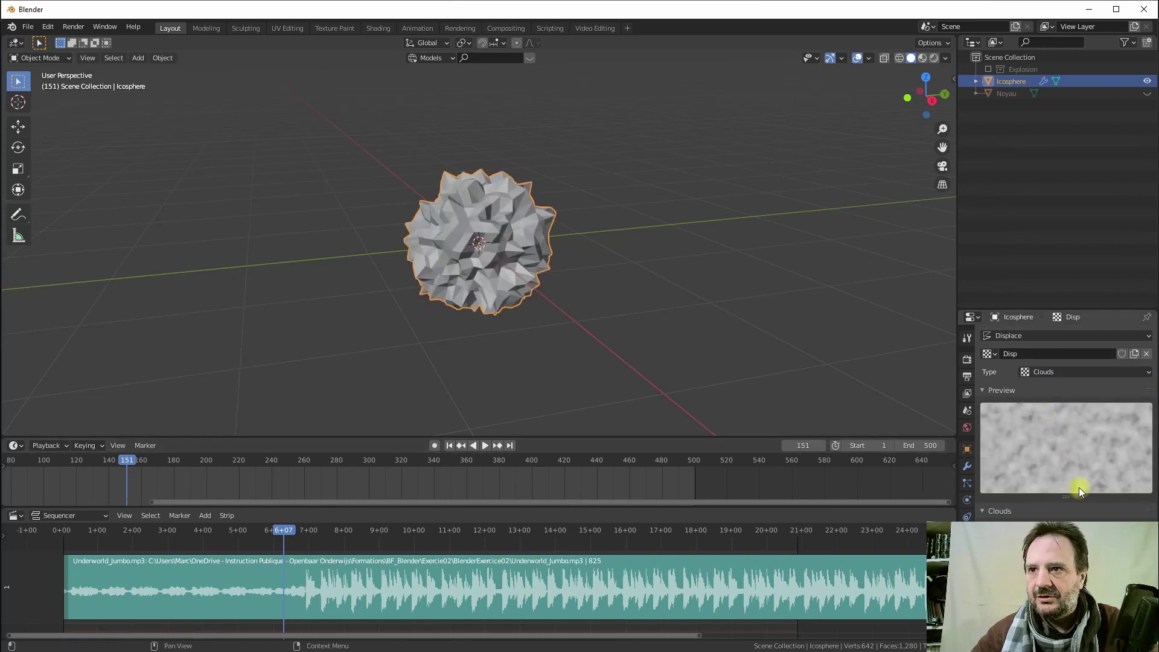
scroll(1066, 422, "down", 1)
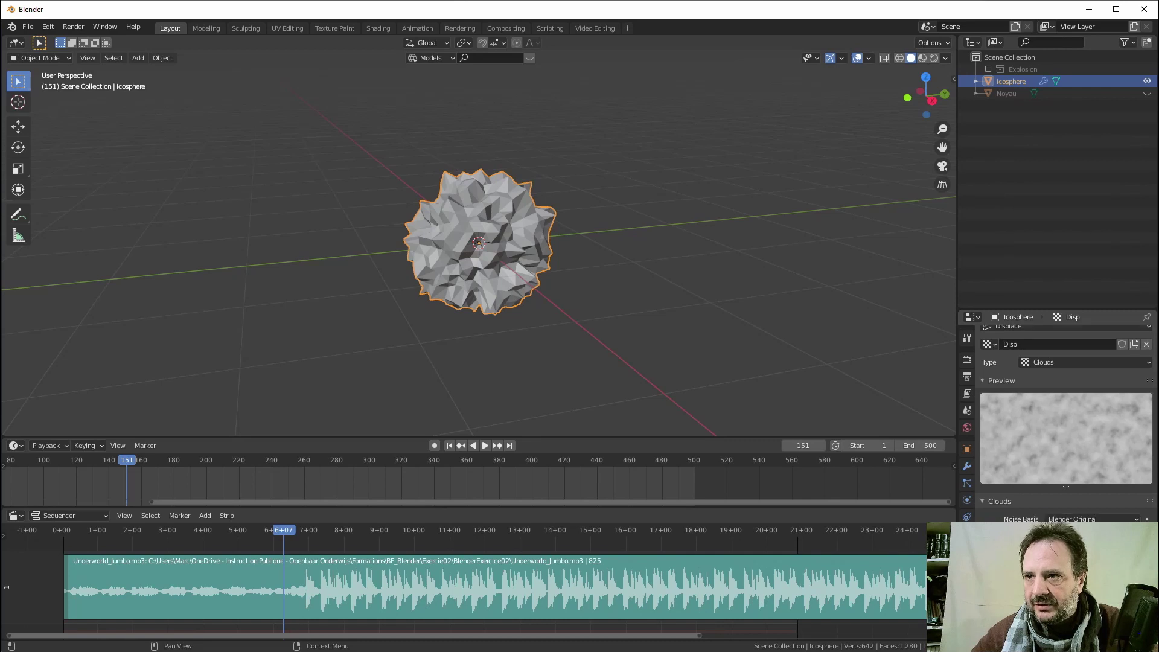
left_click(1081, 519)
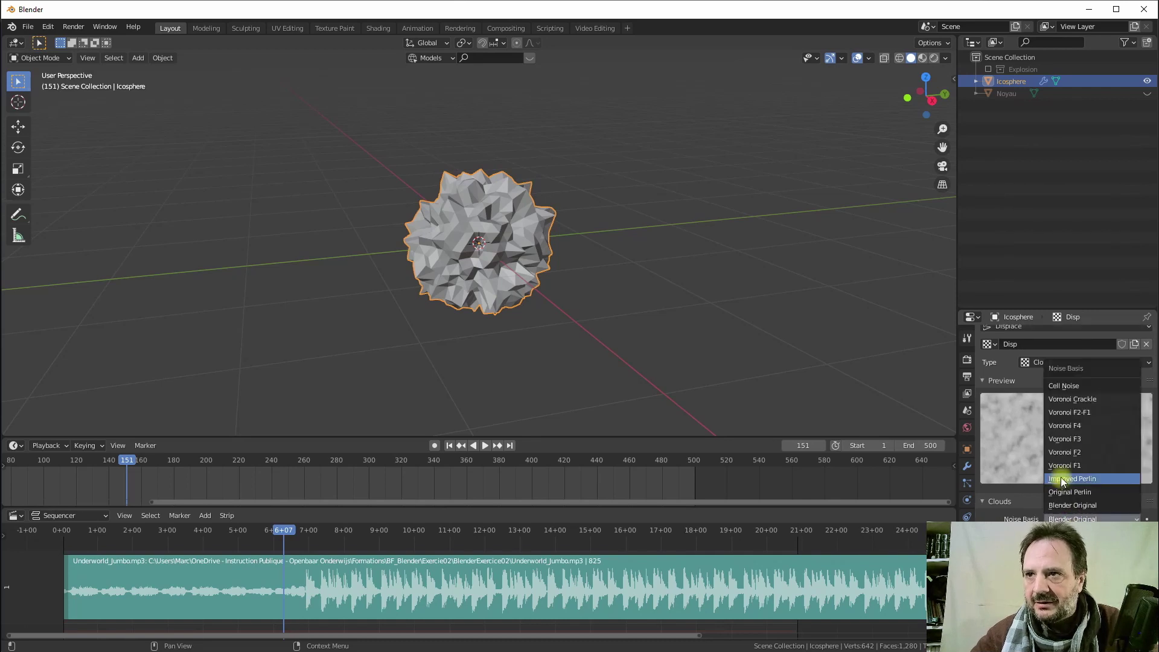
left_click(1062, 448)
left_click(1080, 519)
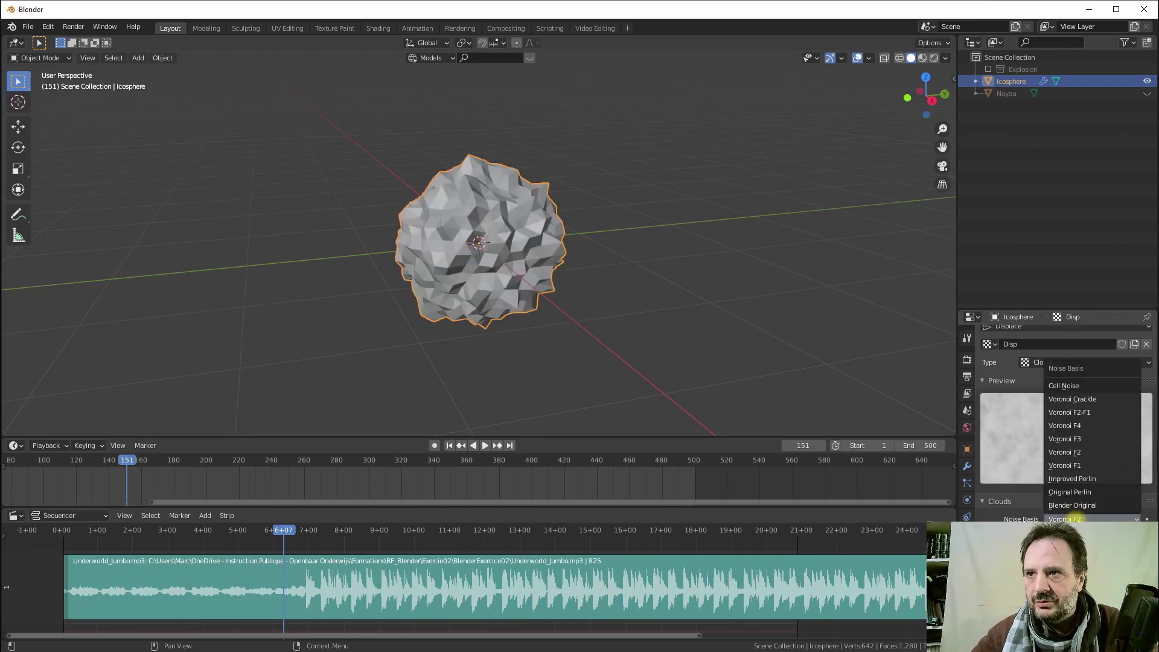
left_click(1070, 438)
Settle on Cell Noise as the noise basis and raise the red multiplier to 1.050
left_click(1067, 519)
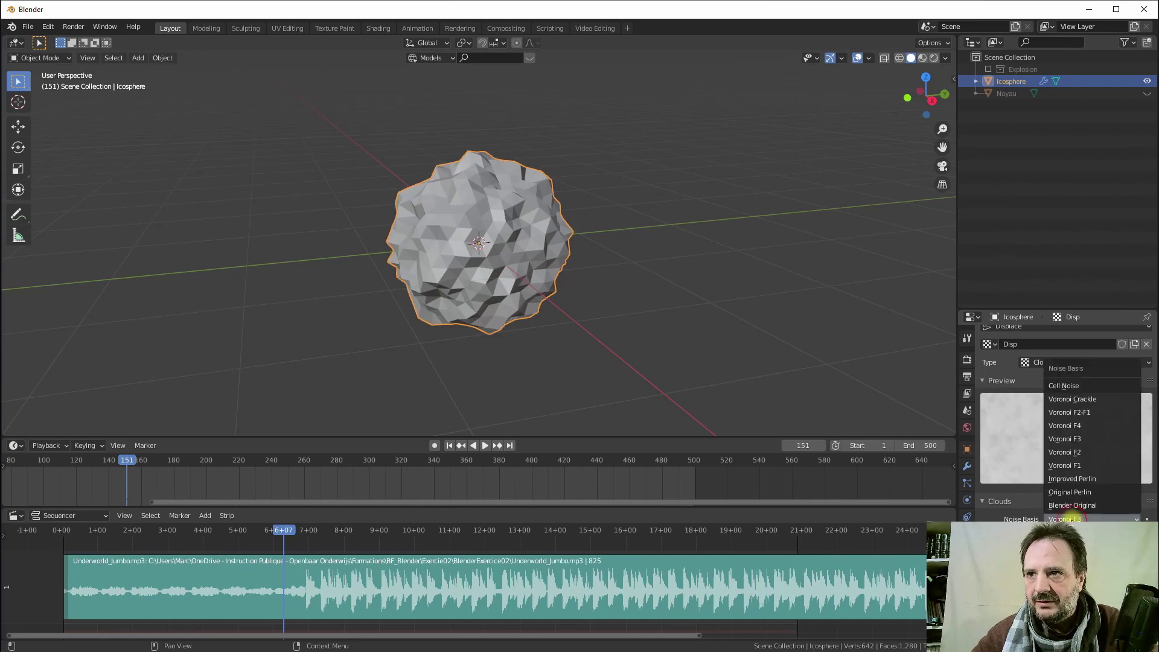
left_click(1066, 506)
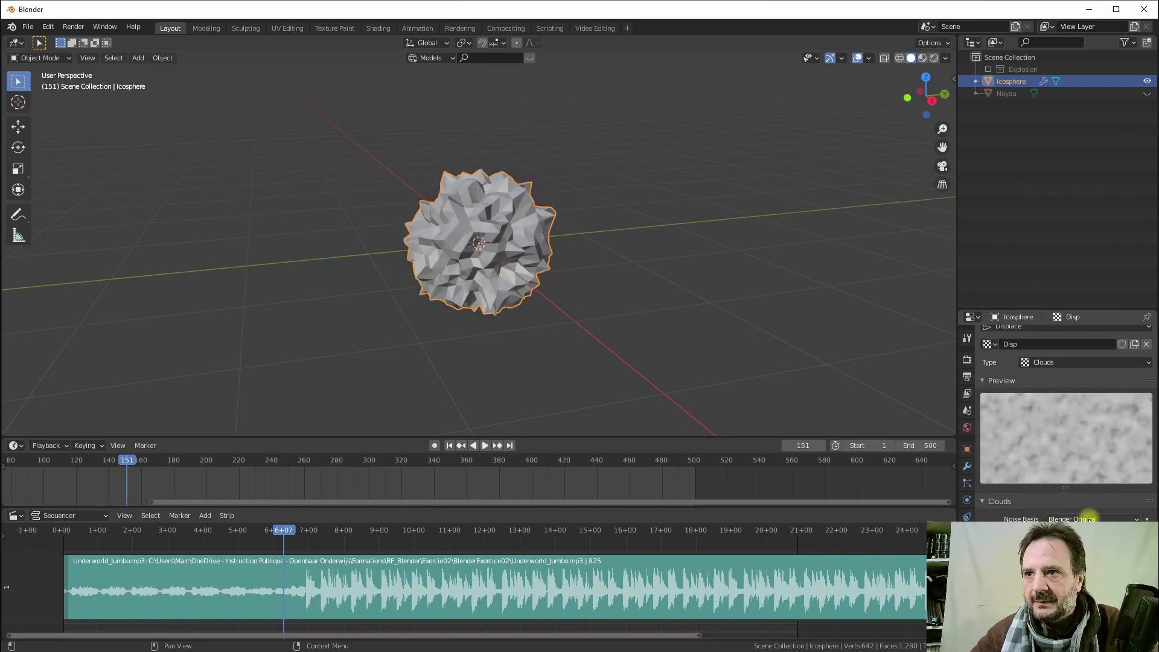
left_click(1073, 519)
left_click(1072, 398)
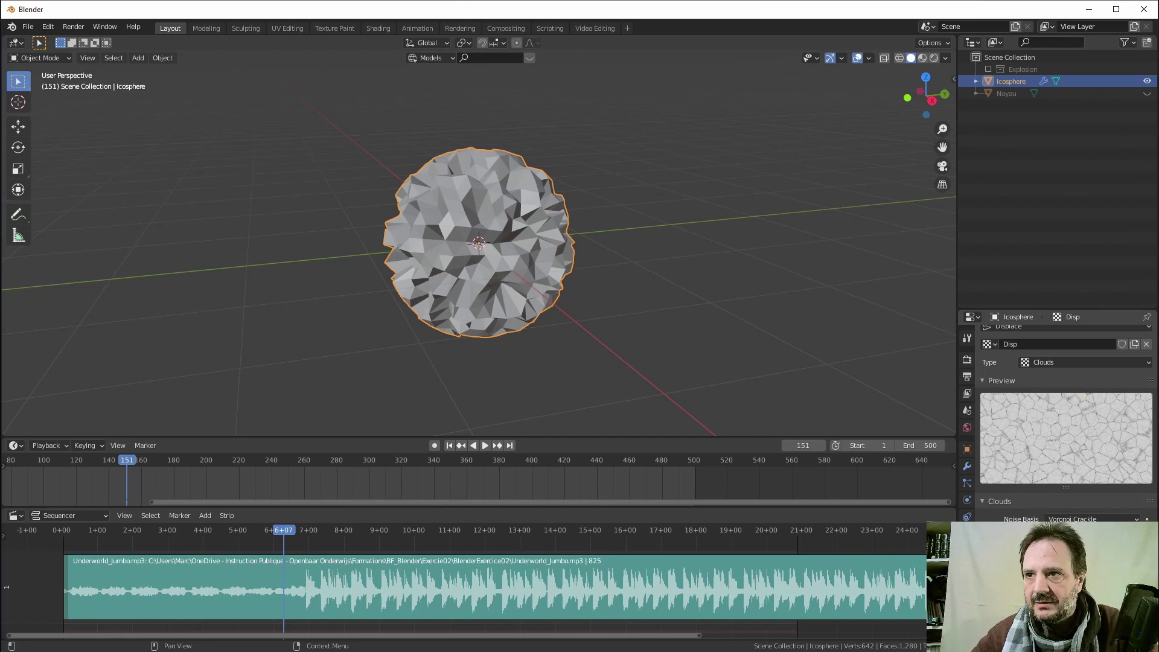
left_click(1089, 519)
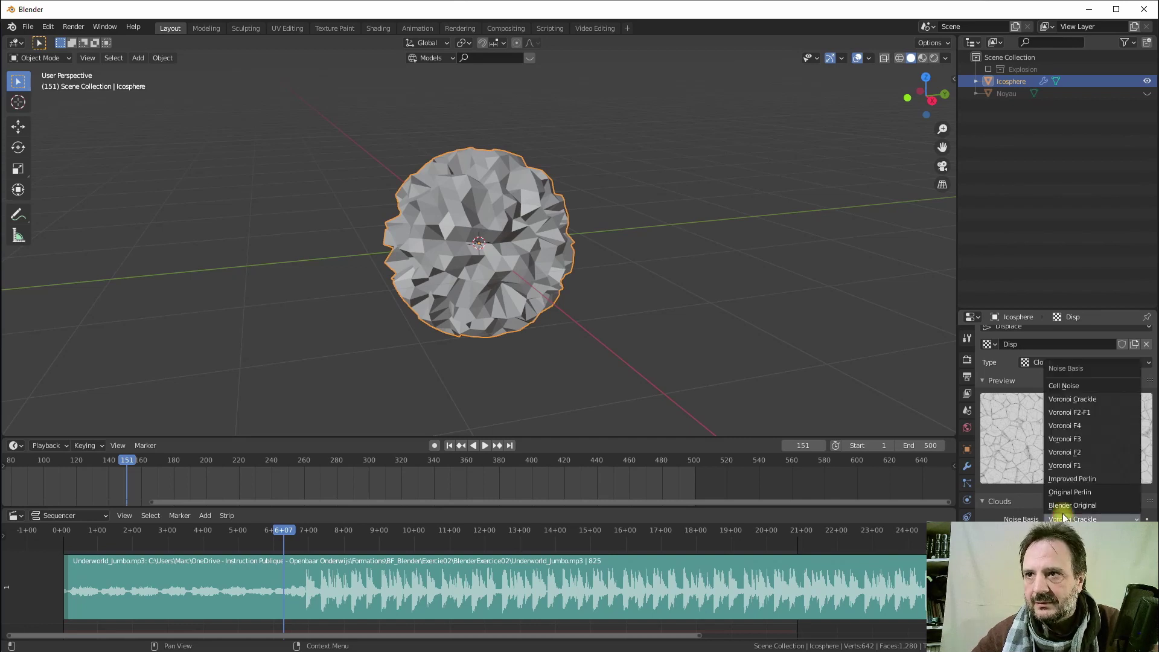
left_click(1062, 372)
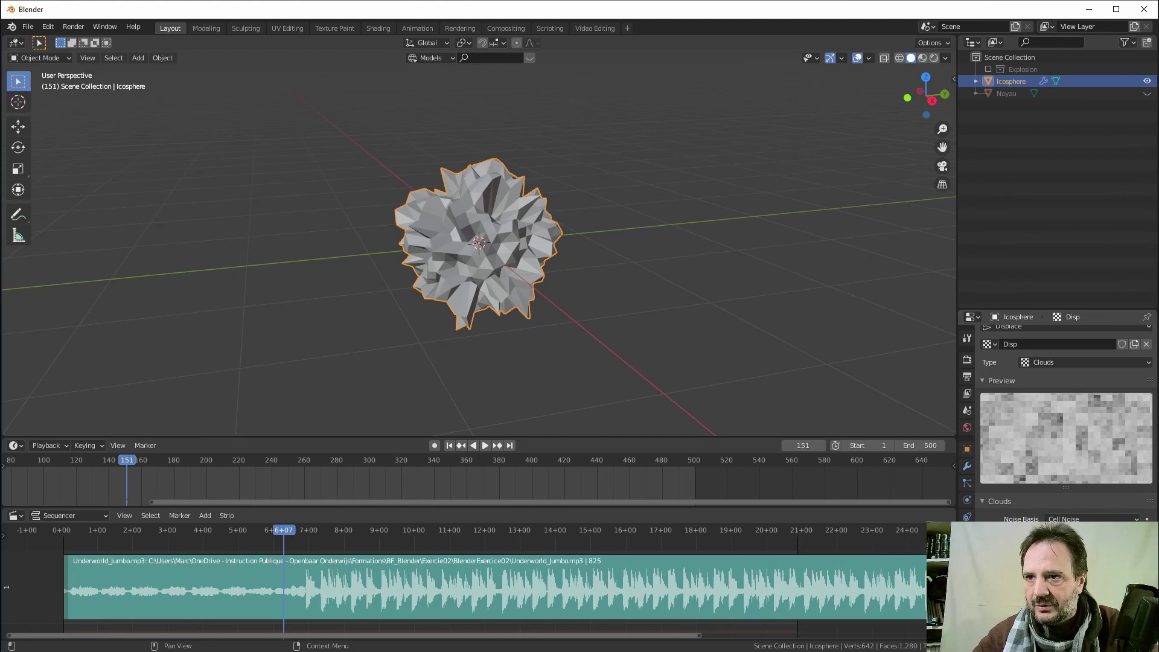
scroll(1065, 423, "down", 5)
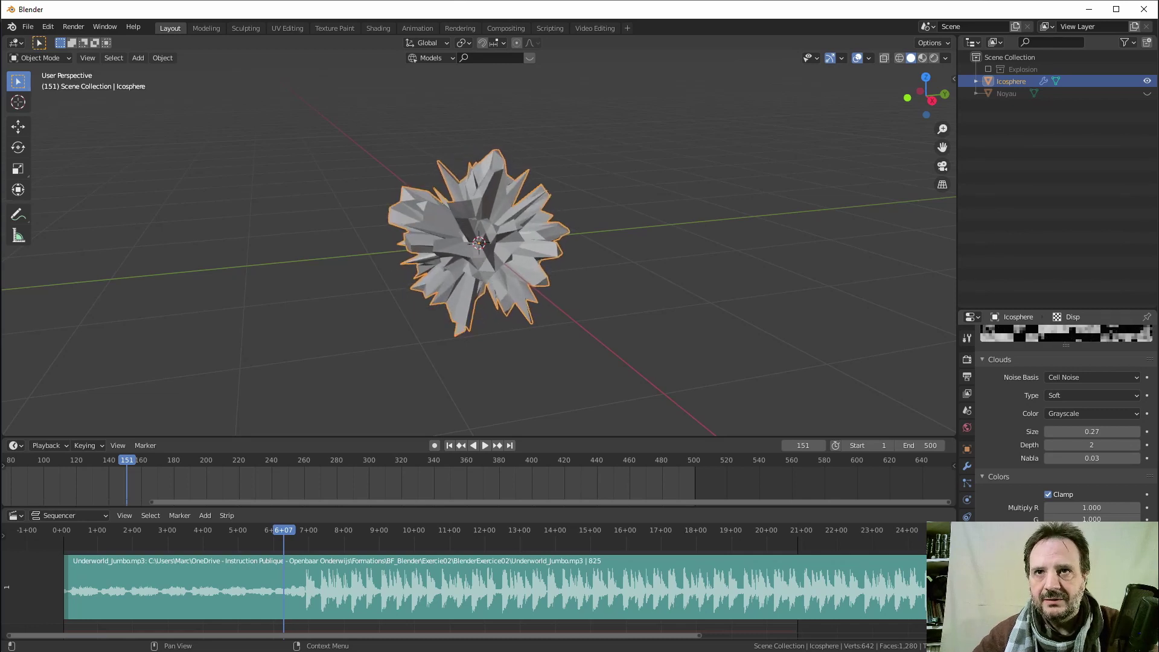
left_click_drag(1082, 505, 1092, 506)
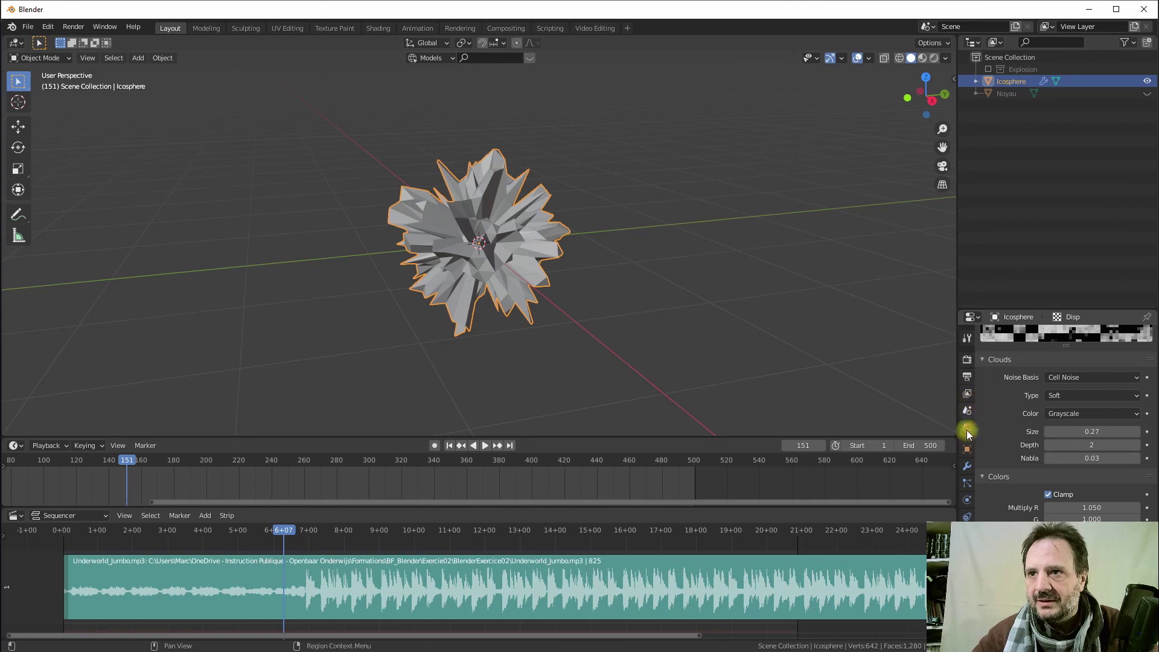
left_click(966, 469)
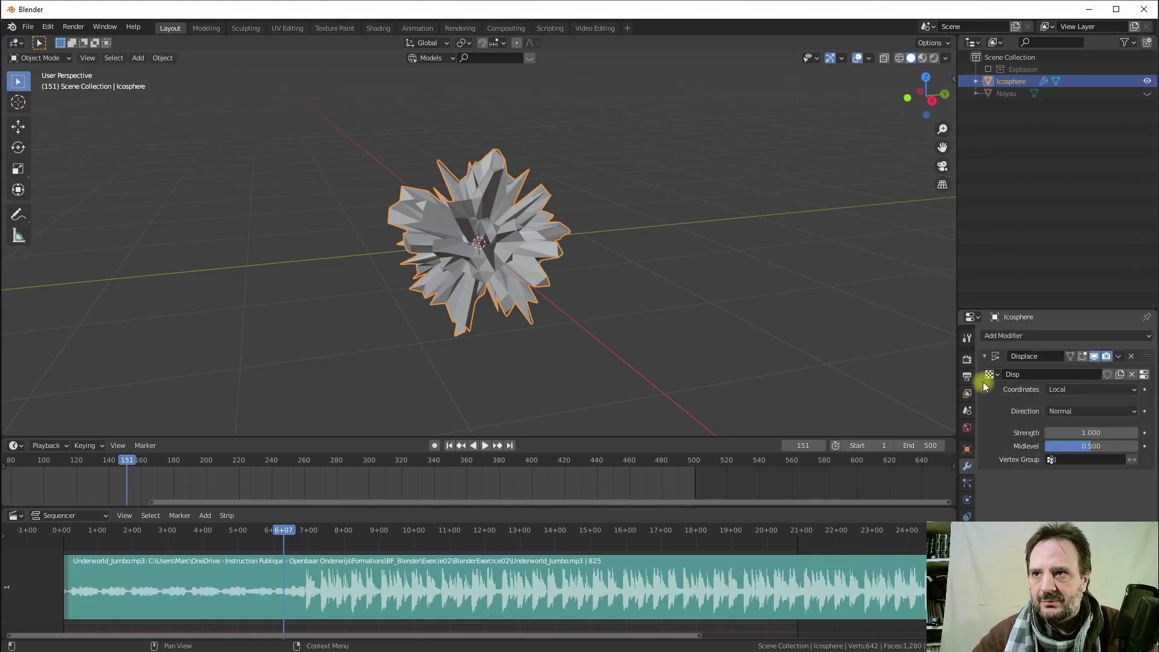
Enlarge the Properties area and set the Displace strength to 2.5, inspecting the spikes
left_click(1028, 305)
left_click_drag(1029, 307, 1033, 222)
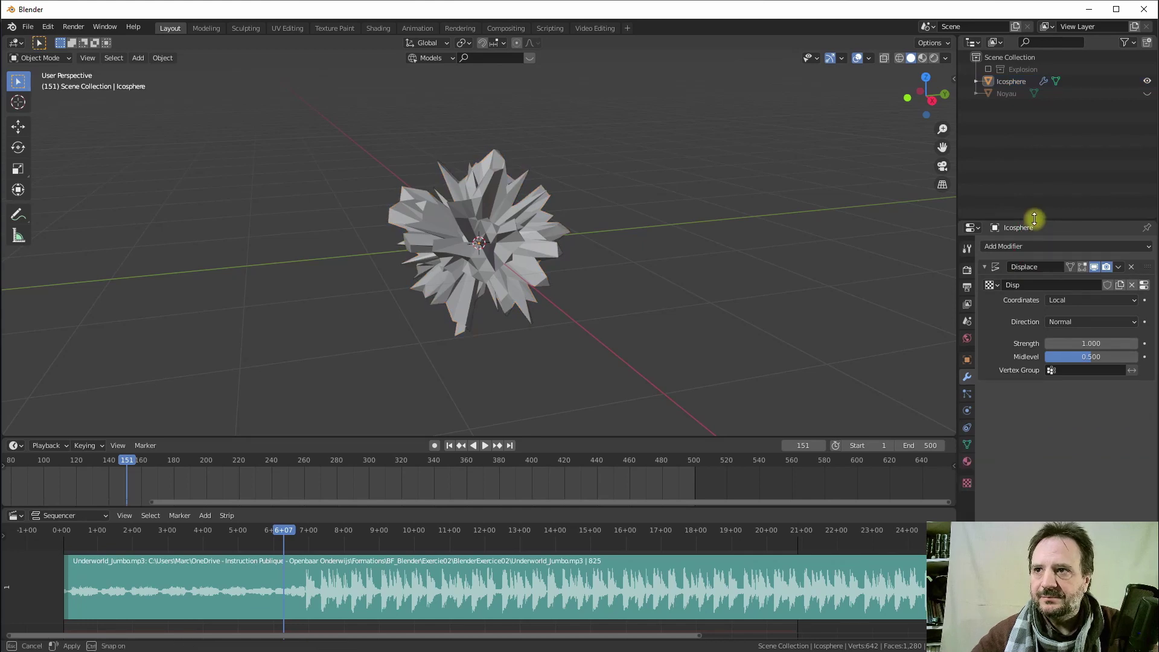
mouse_move(1056, 343)
left_mouse_down()
mouse_move(1091, 343)
mouse_move(1072, 344)
left_mouse_up()
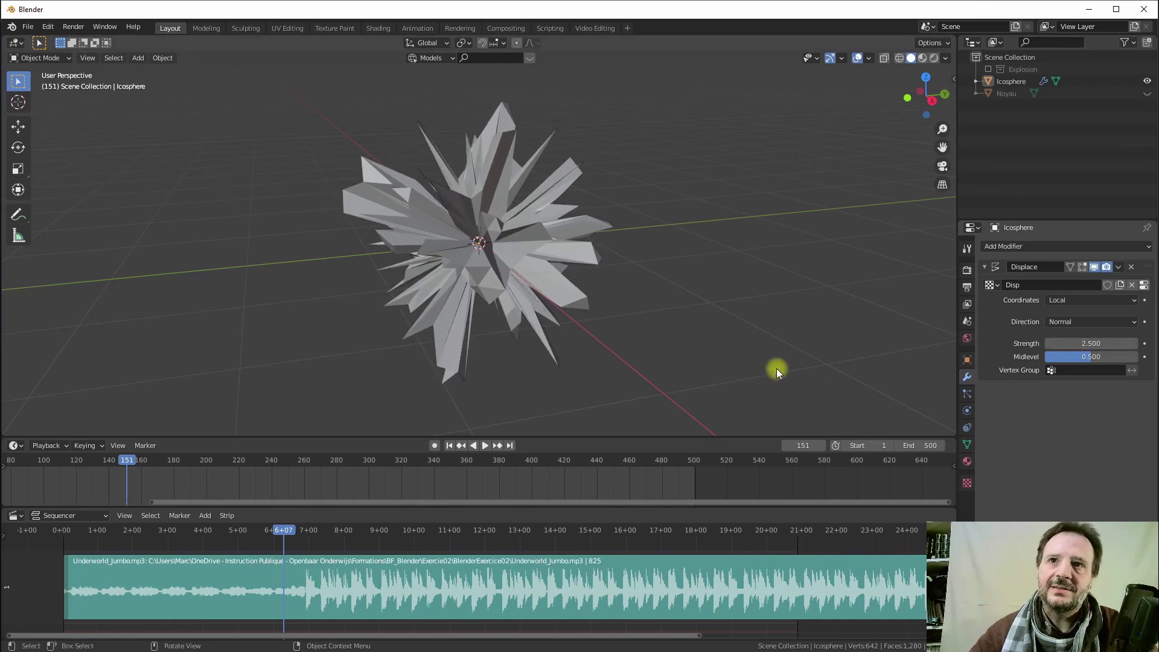
mouse_move(777, 368)
middle_mouse_down()
mouse_move(465, 267)
mouse_move(562, 229)
mouse_move(589, 302)
mouse_move(474, 281)
middle_mouse_up()
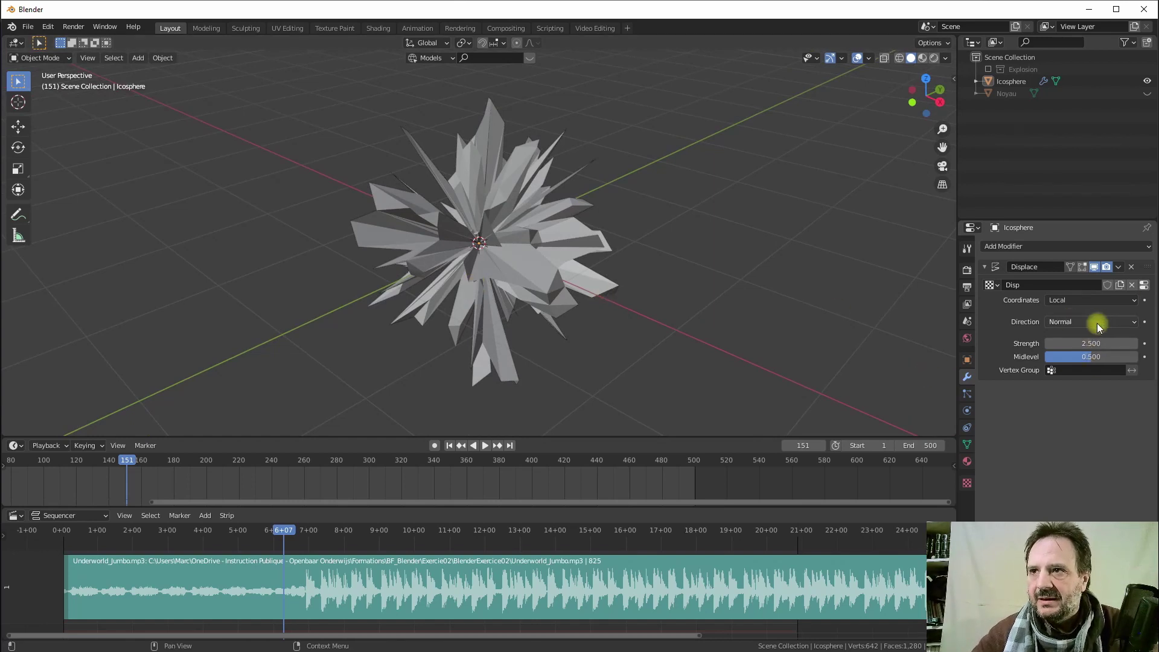
left_click(1083, 342)
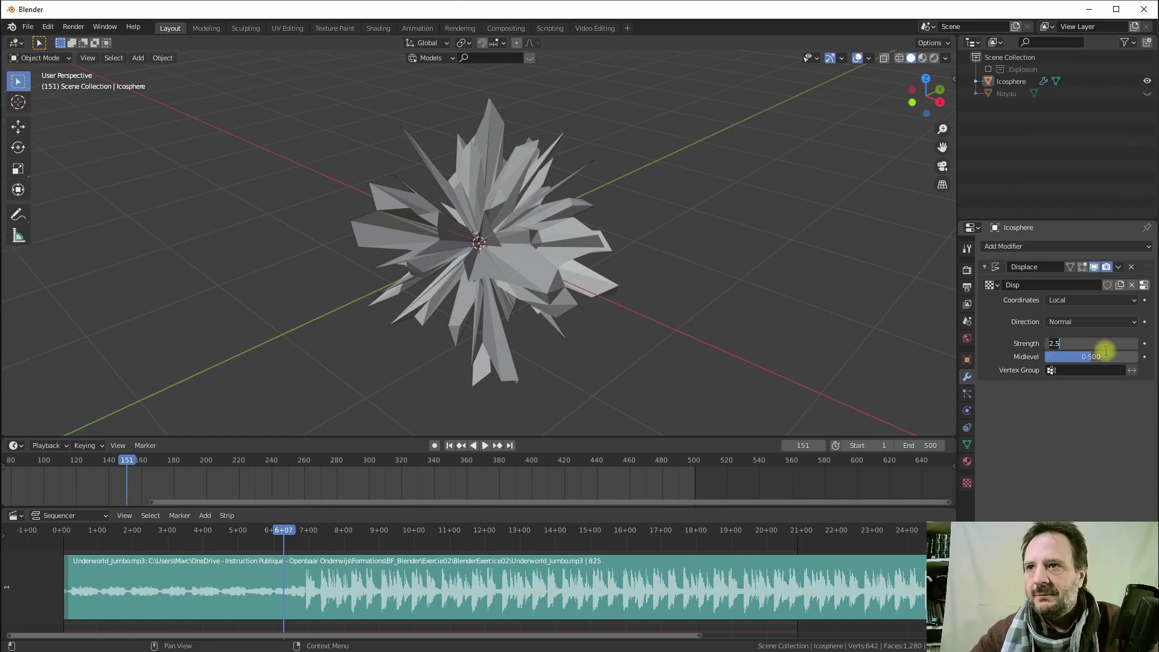
Keyframe the Displace strength at 2.5 on frame 151
key("Return")
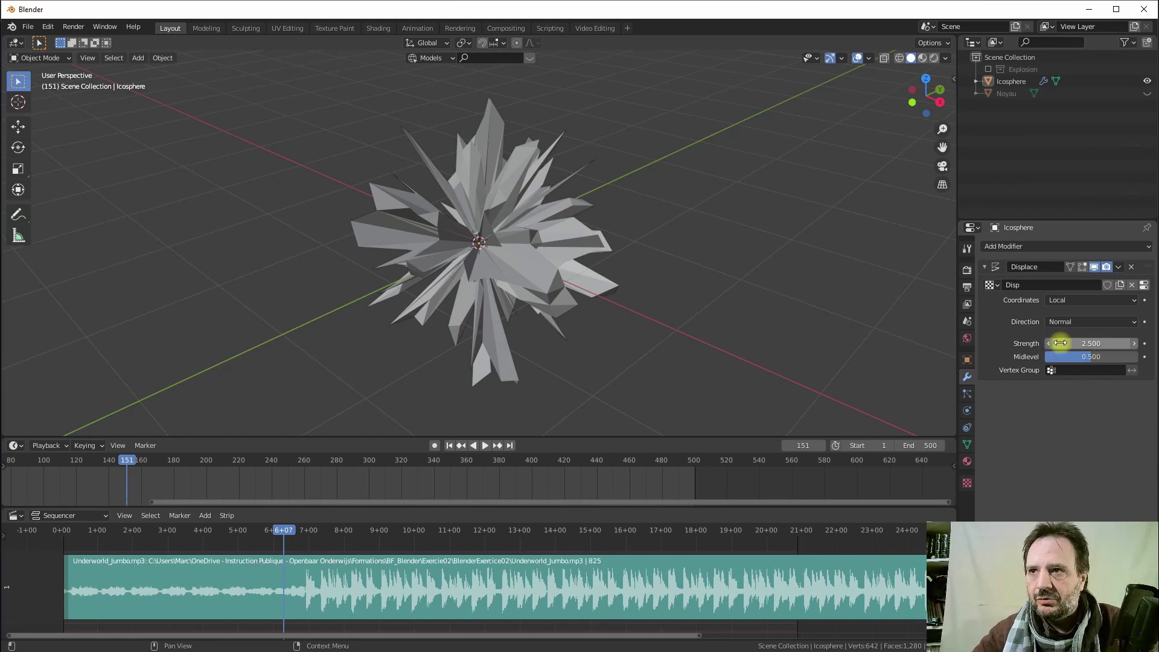
right_click(1051, 343)
left_click(987, 347)
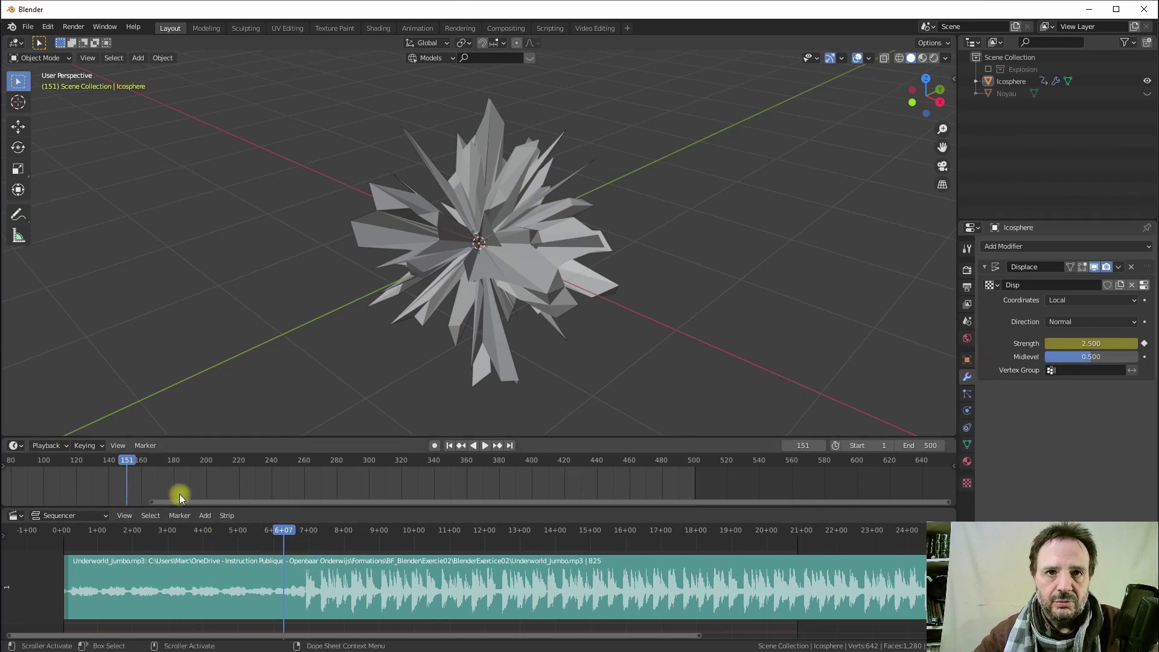
Move the timeline playhead back to frame 0
scroll(160, 481, "down", 2)
middle_click_drag(163, 481, 486, 482)
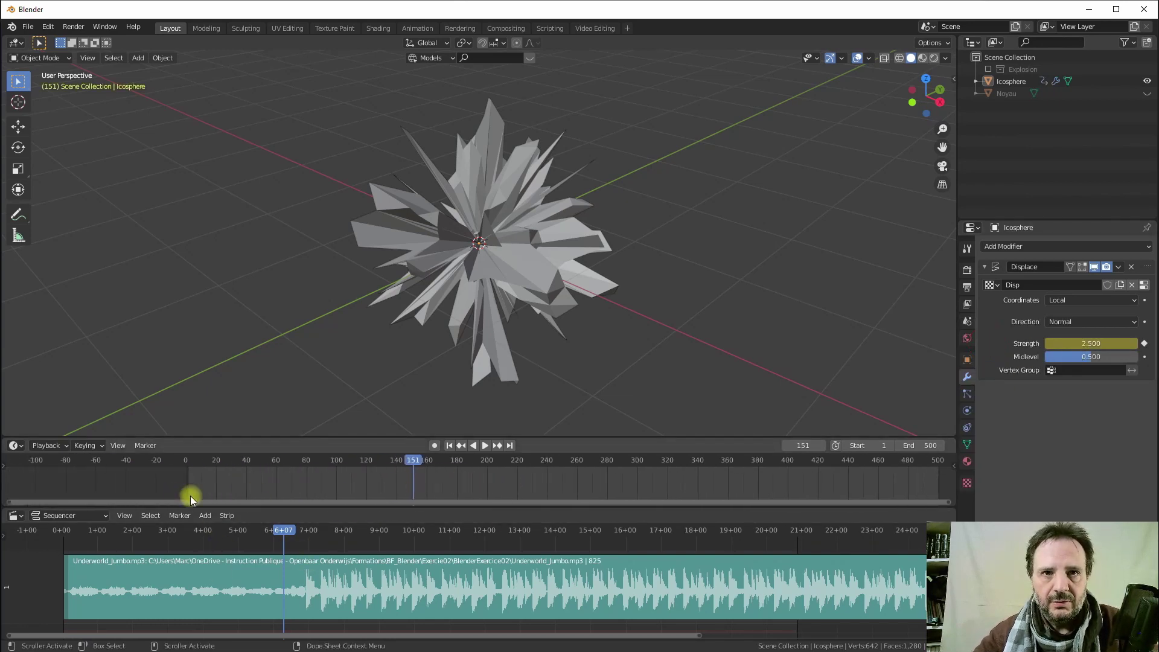
scroll(176, 481, "up", 1, "ctrl")
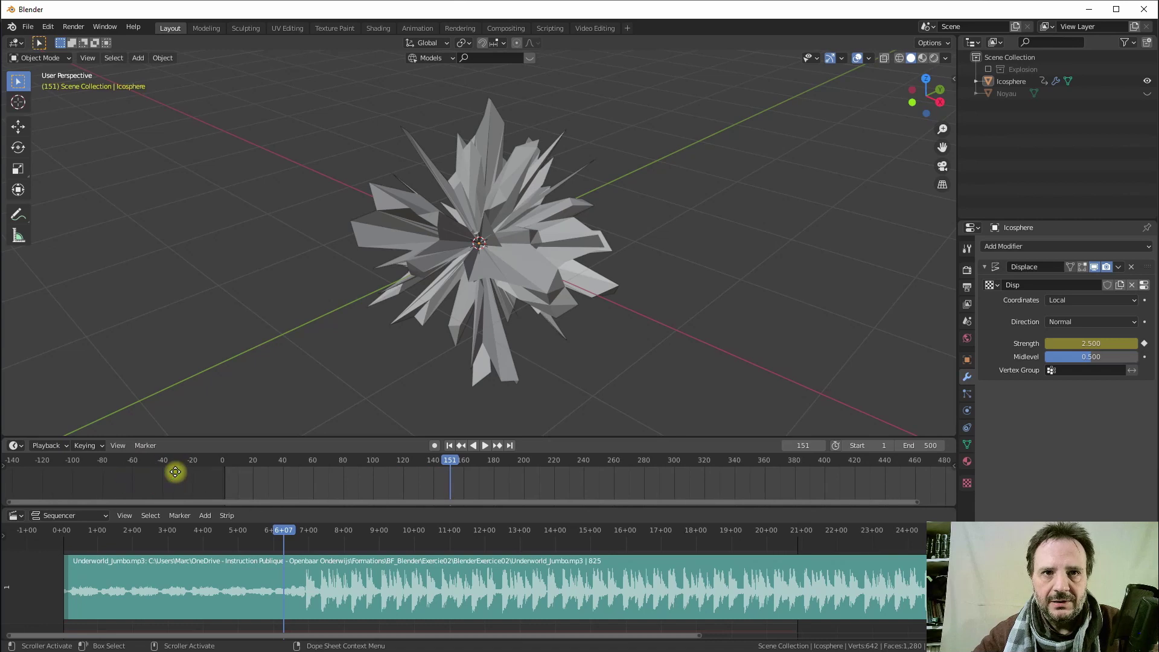
left_click(7, 465)
scroll(319, 480, "up", 1)
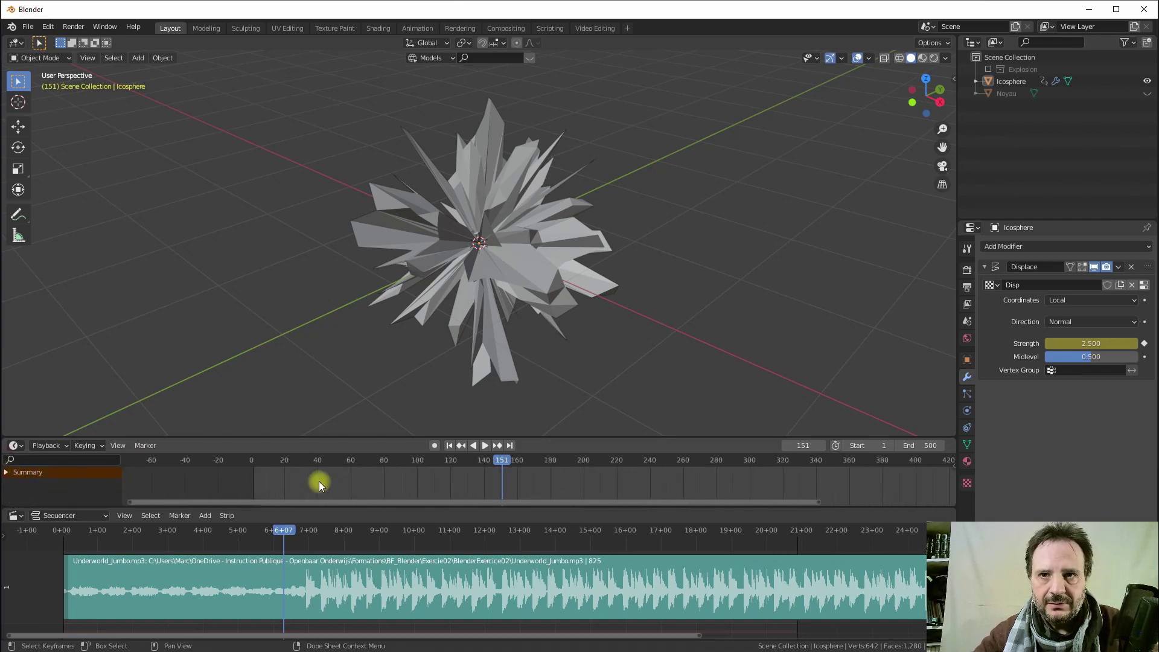
mouse_move(1091, 343)
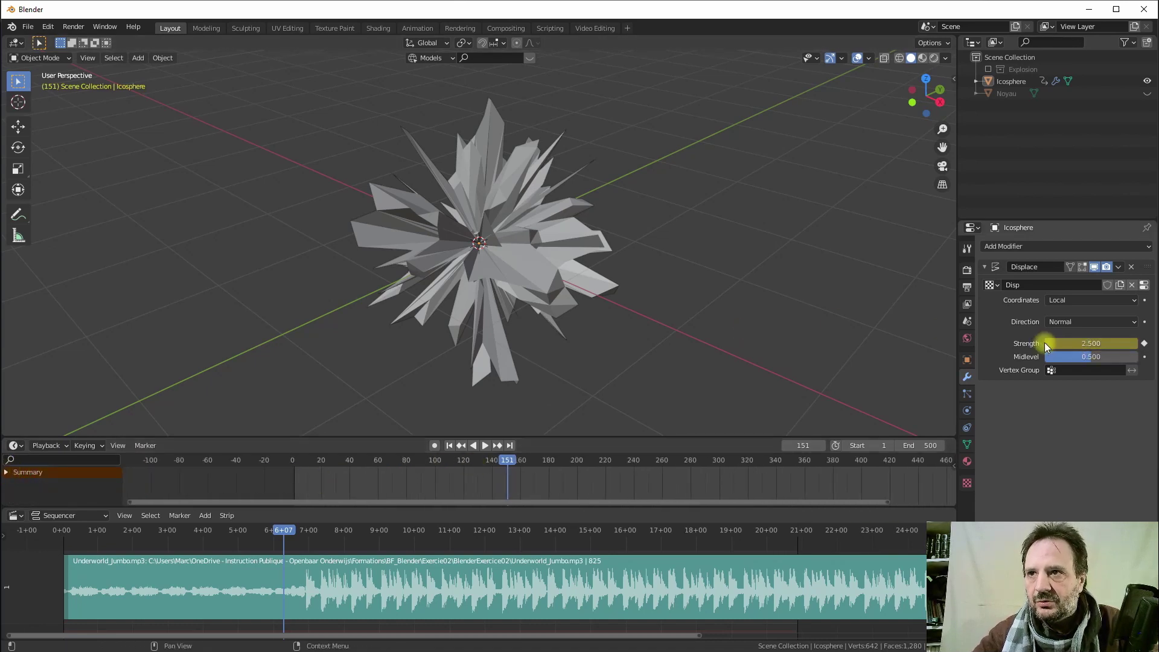
left_click_drag(507, 460, 292, 454)
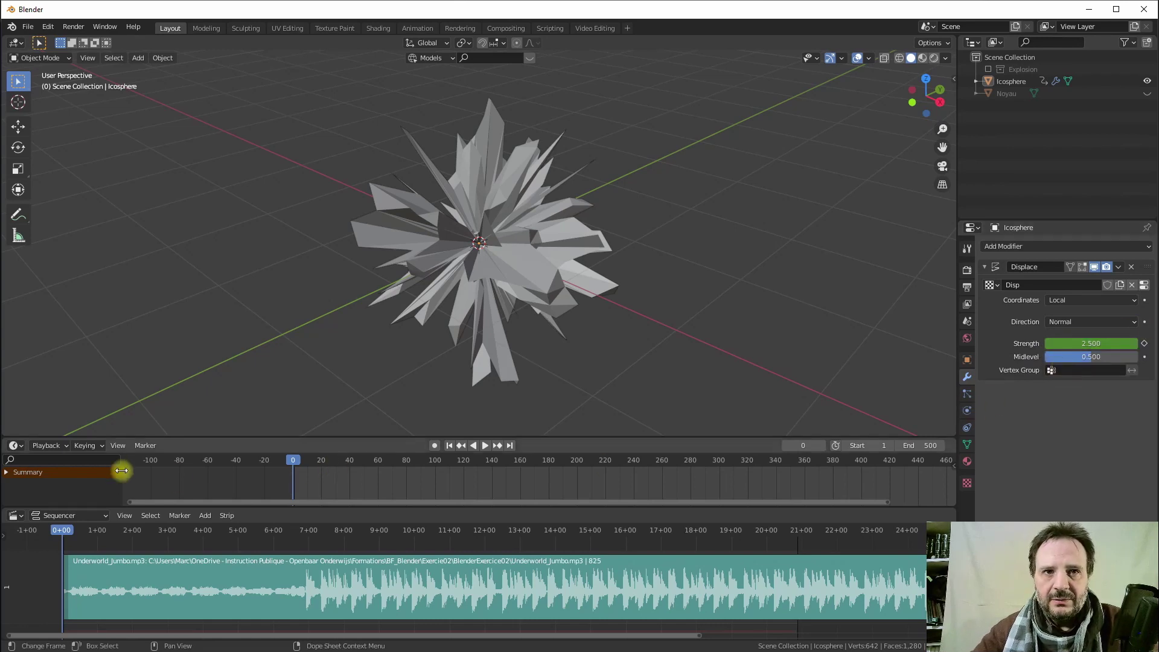
Turn the timeline into a Dope Sheet showing the Icosphere's keyframes
left_click(13, 446)
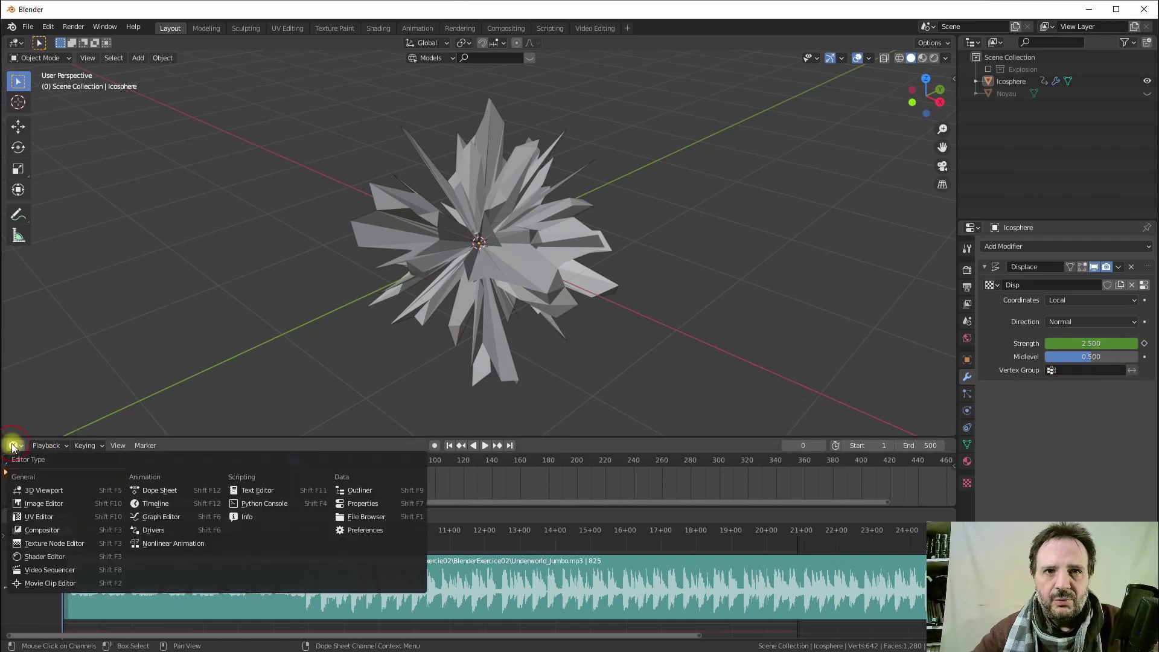
left_click(156, 490)
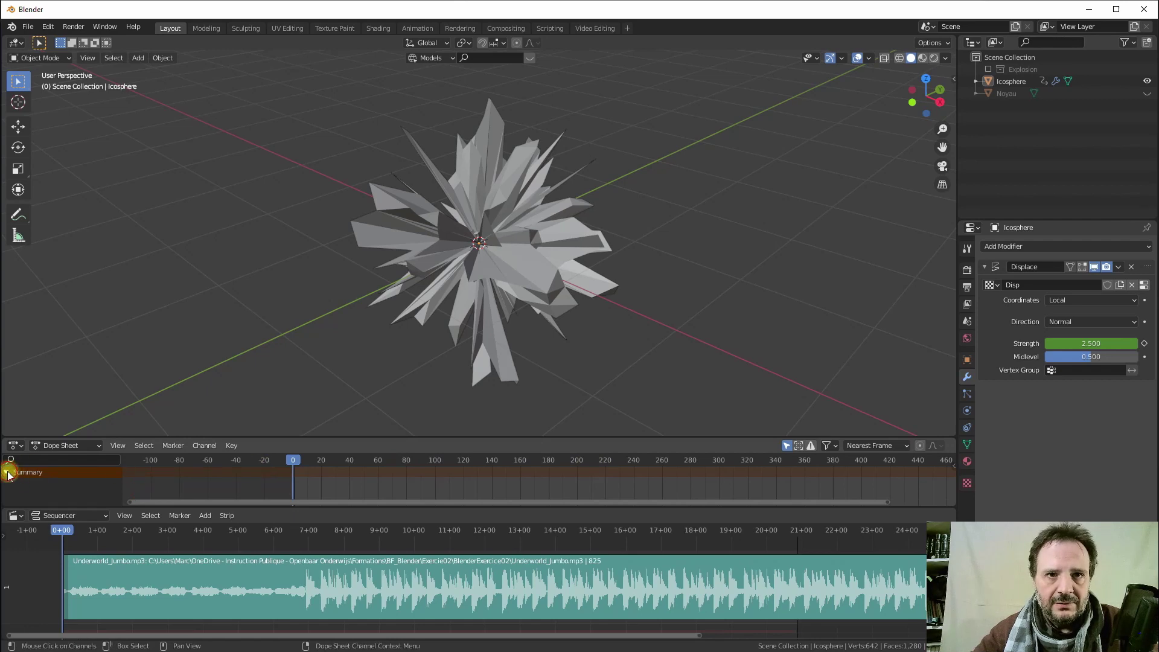
left_click(7, 472)
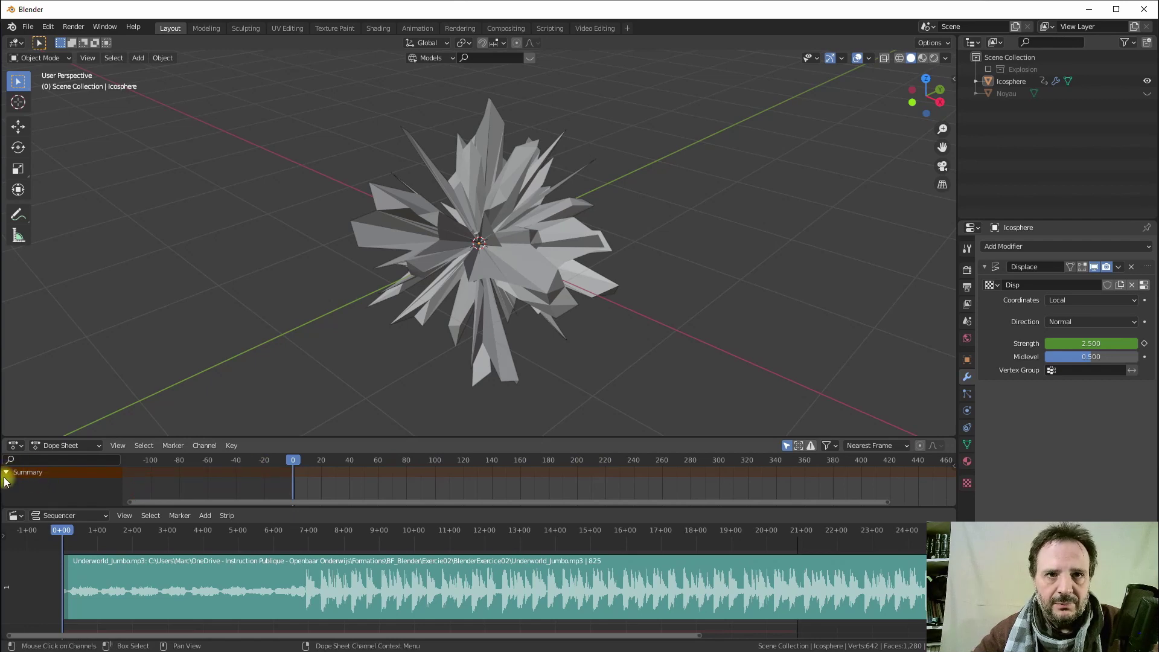
left_click(478, 256)
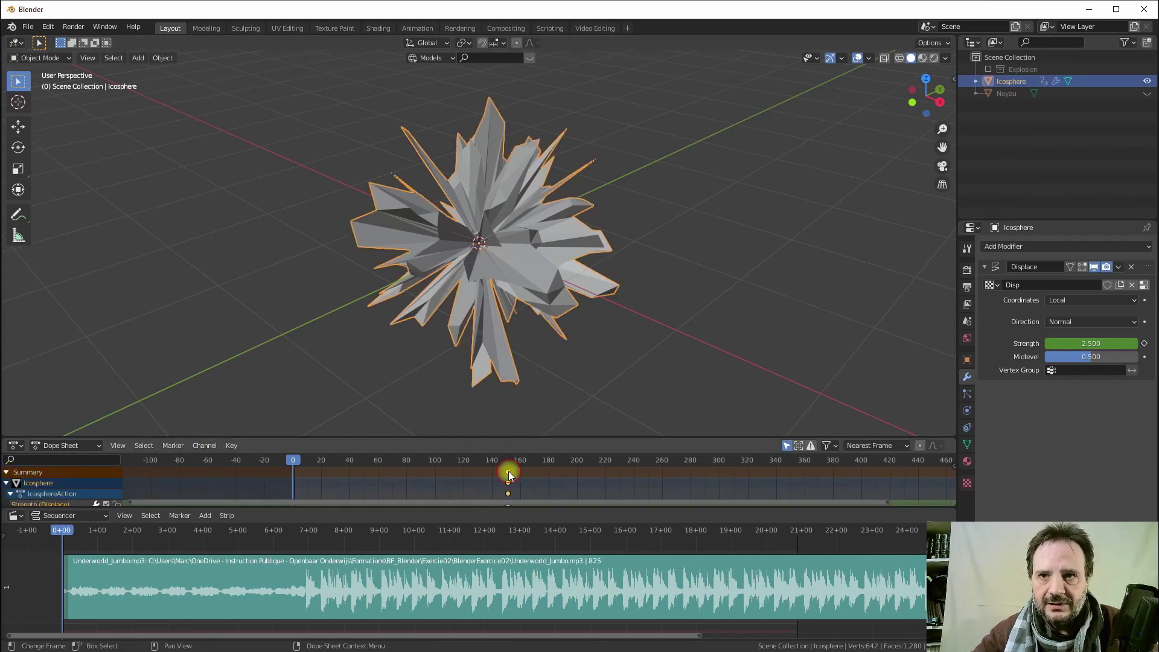
Move the Strength keyframe from frame 151 to frame 0
left_click_drag(508, 474, 294, 481)
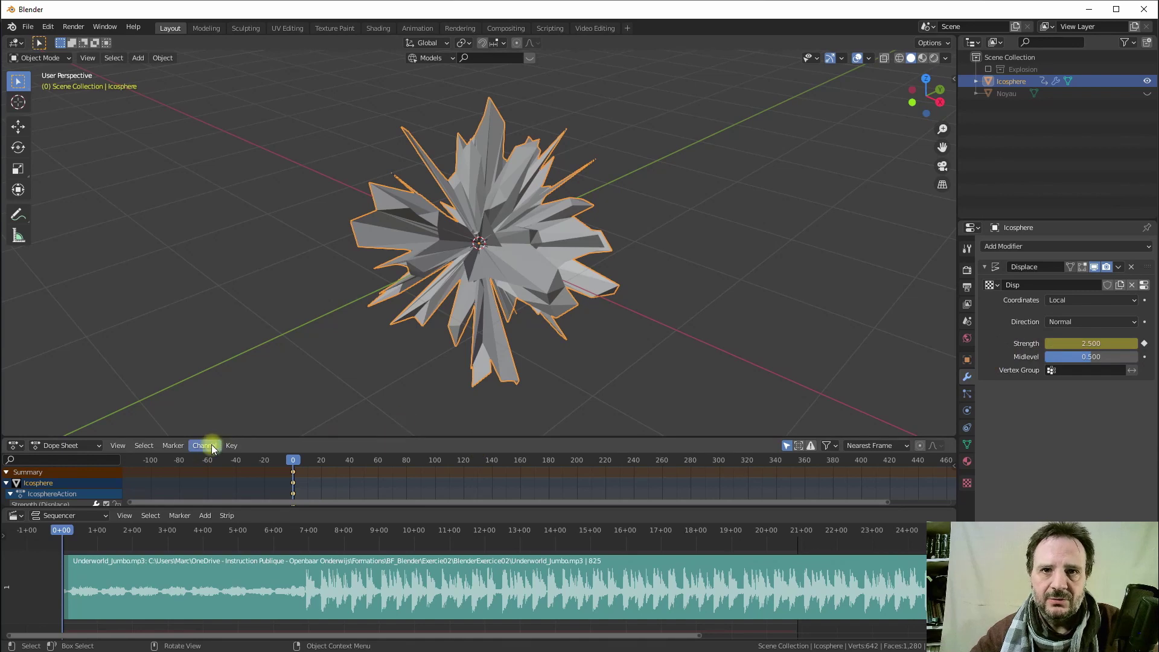
left_click(231, 446)
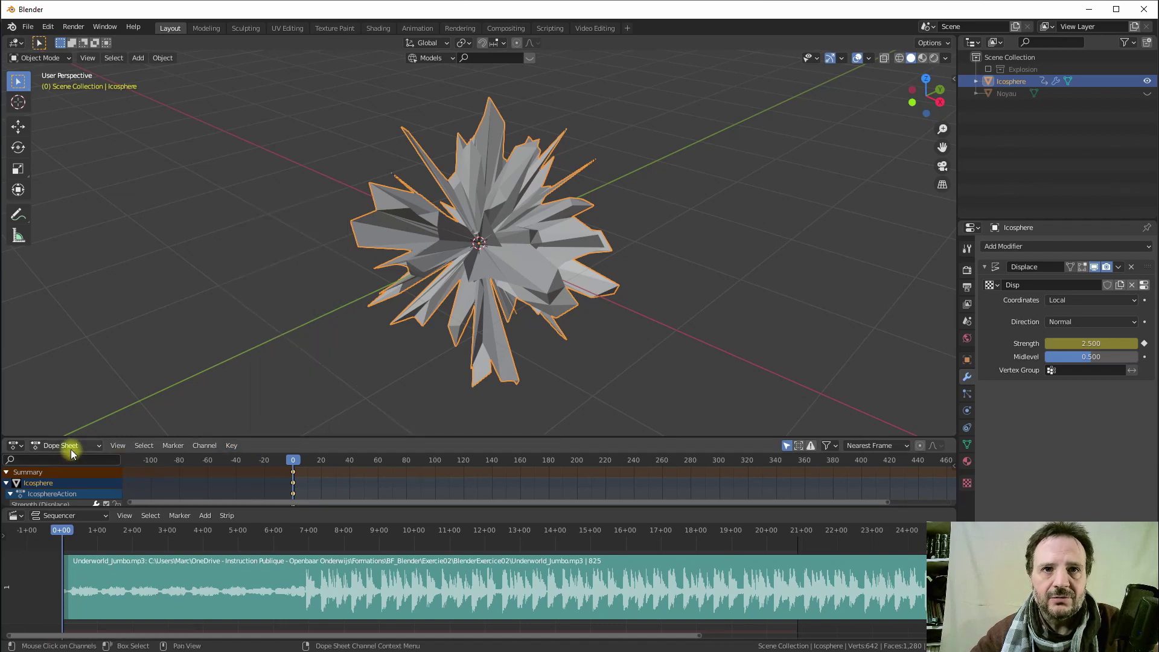
left_click(13, 445)
left_click(66, 444)
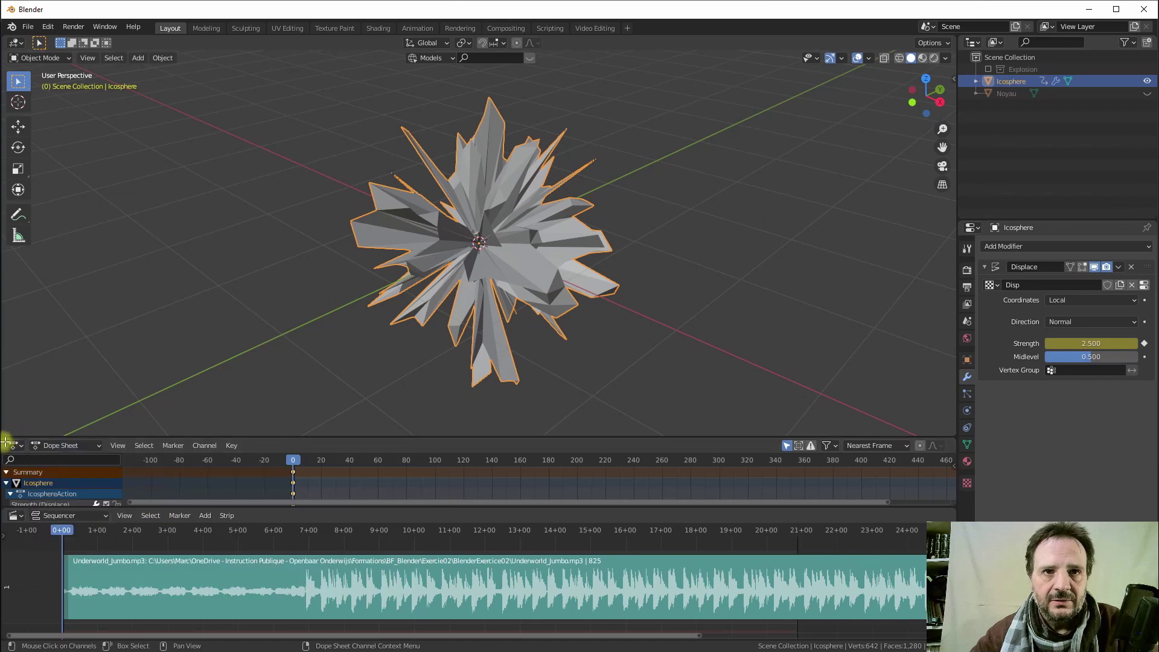
Switch the lower editor to the Graph Editor and select the Strength (Displace) channel
left_click(13, 444)
left_click(150, 516)
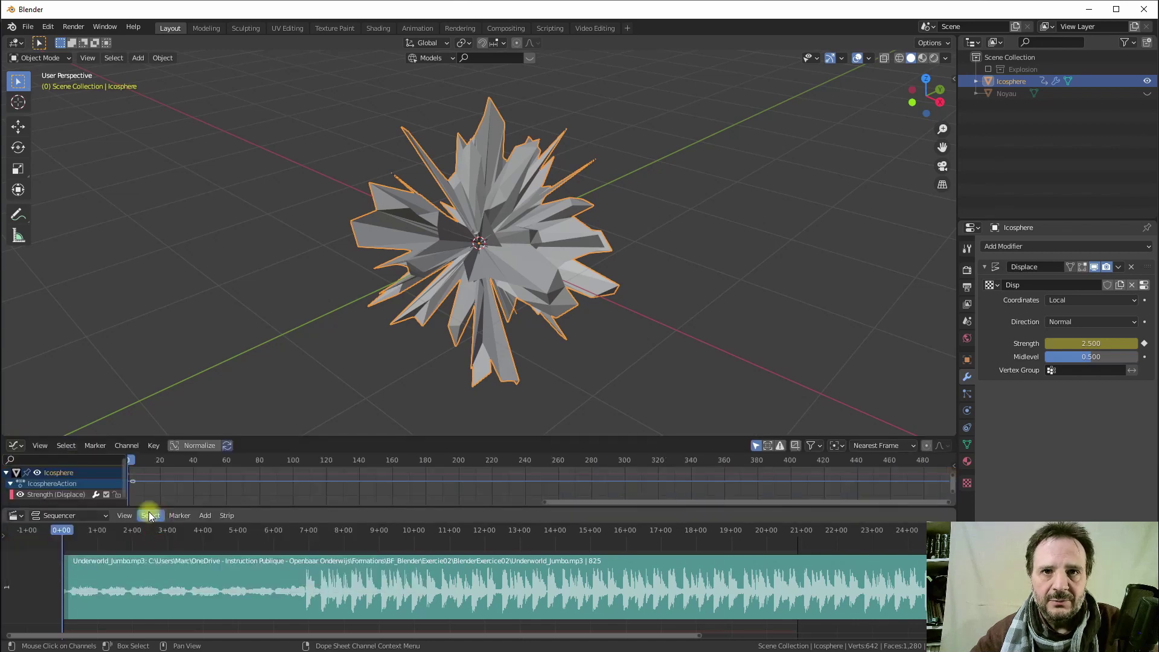
left_click(142, 445)
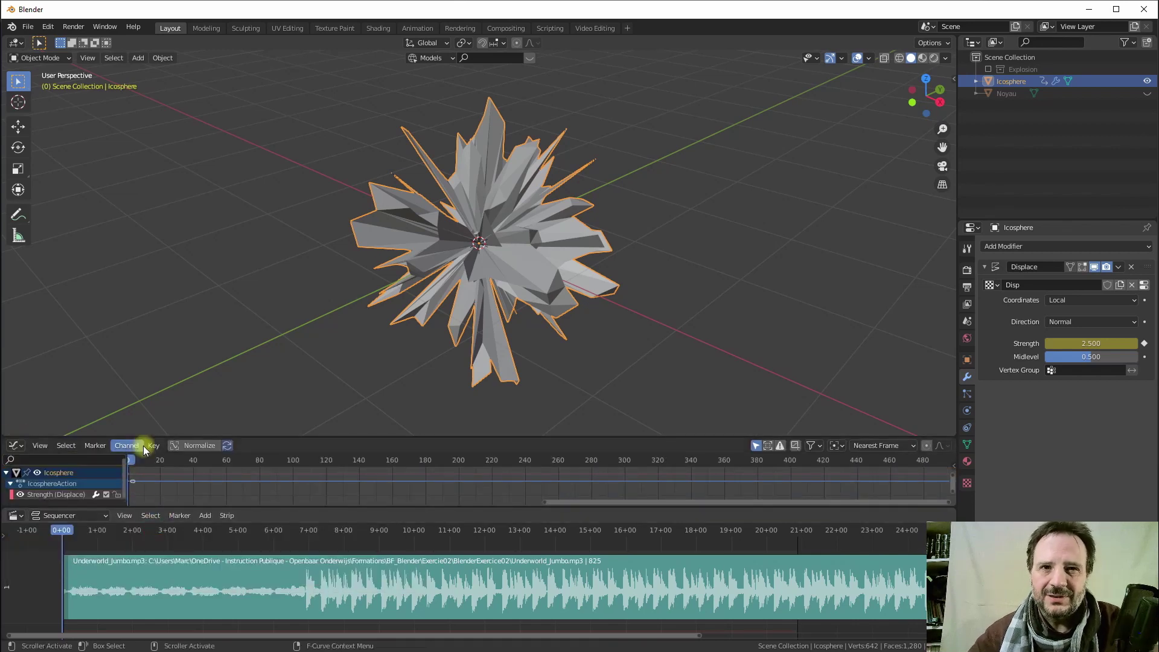
left_click(151, 445)
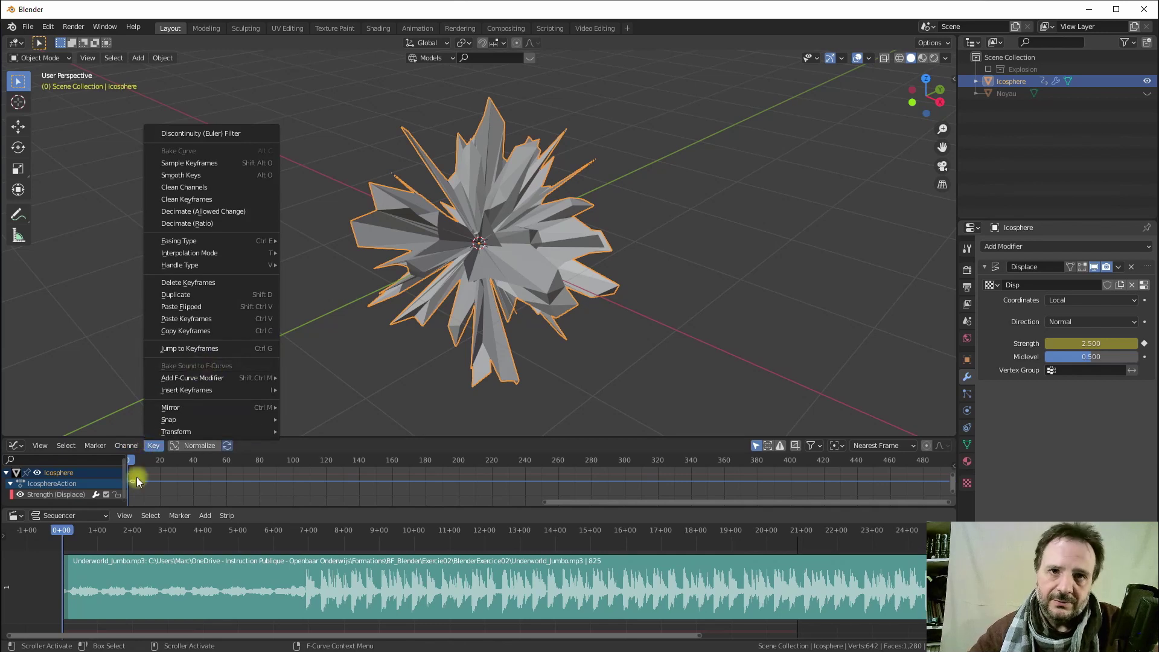
left_click(49, 494)
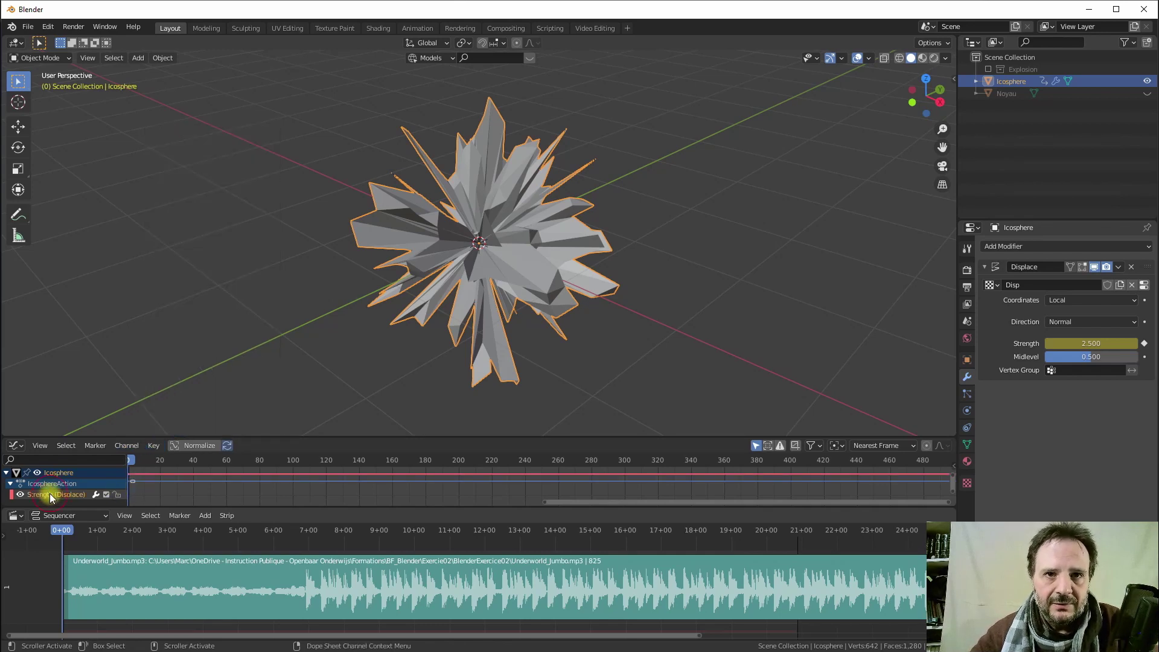
Bake Underworld_Jumbo.mp3 from BlenderExercice02 onto the Strength curve
left_click(154, 445)
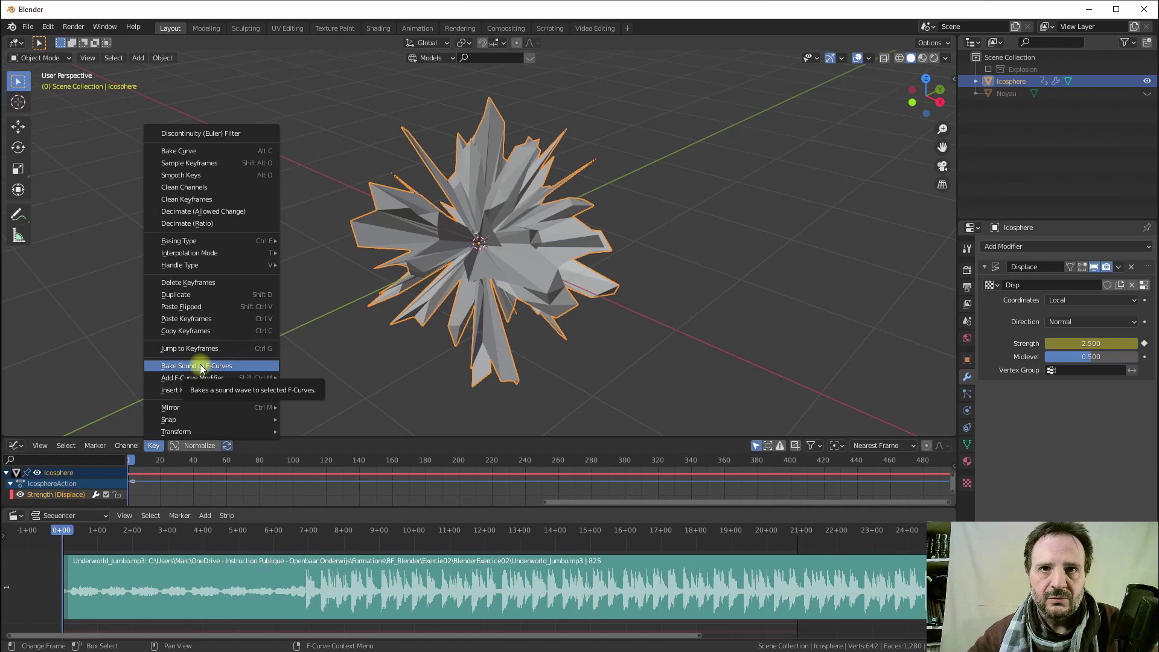
left_click(201, 366)
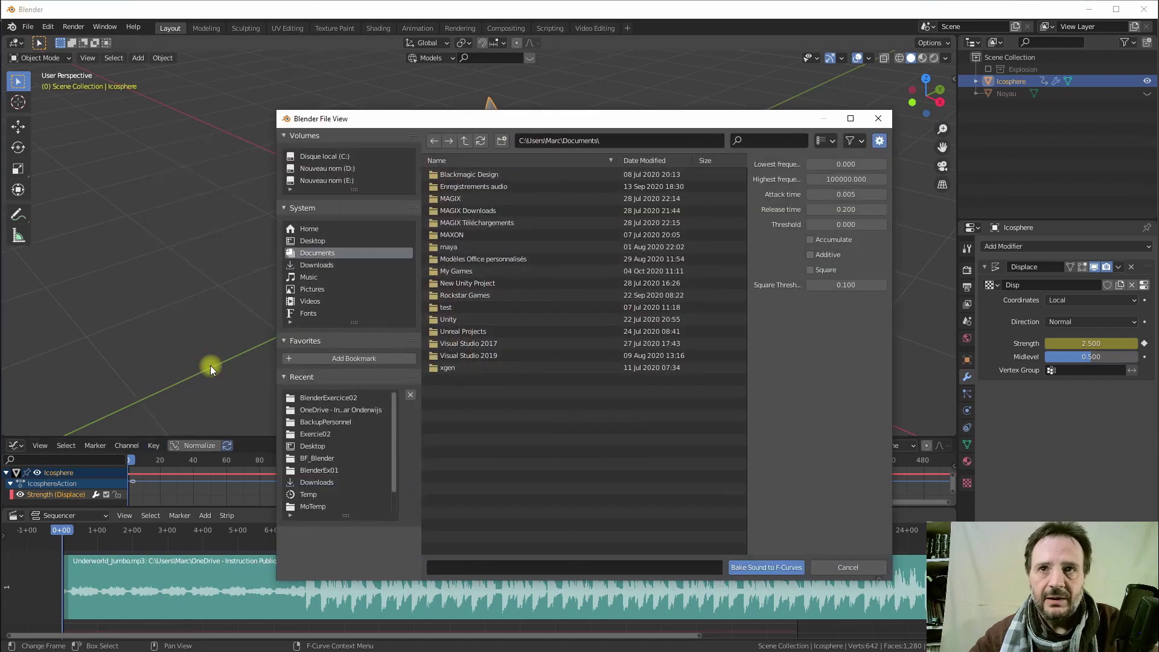
left_click(328, 400)
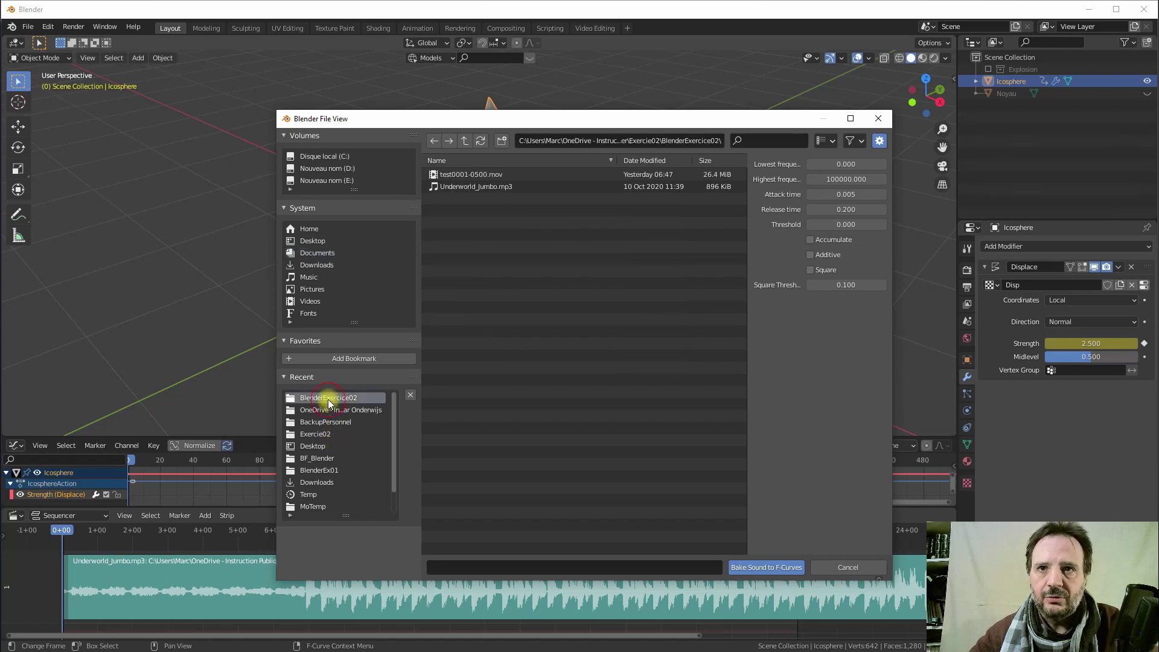
left_click(459, 186)
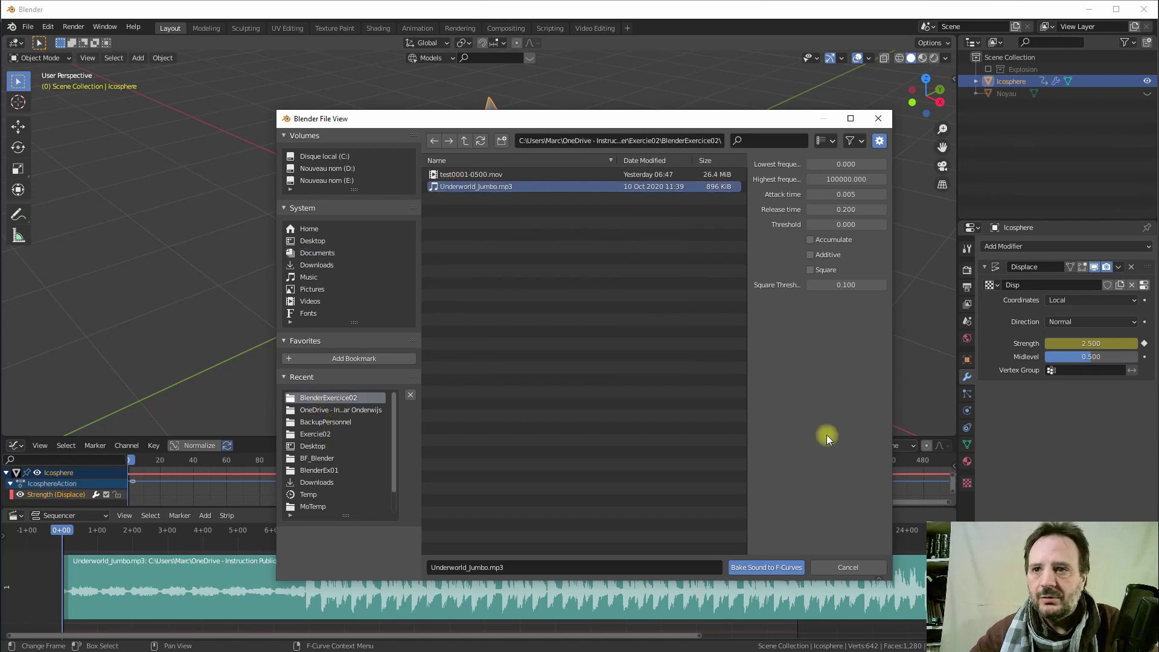
left_click(761, 568)
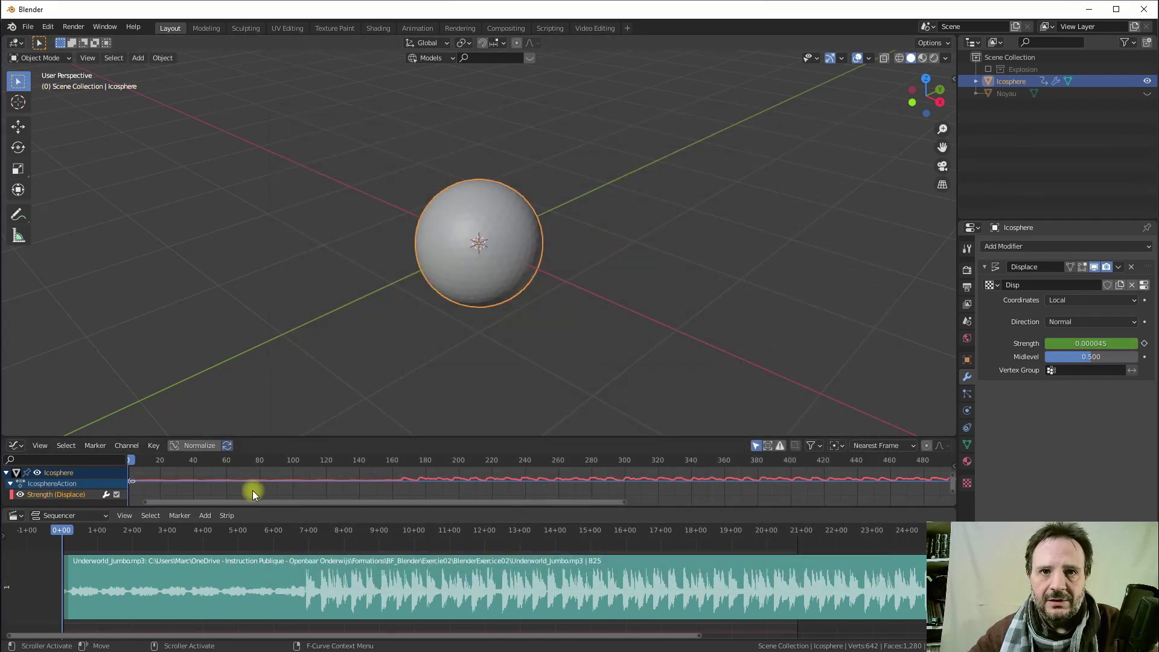
Enlarge the Graph Editor and scrub frames to watch the spikes follow the music
left_click_drag(230, 439, 245, 361)
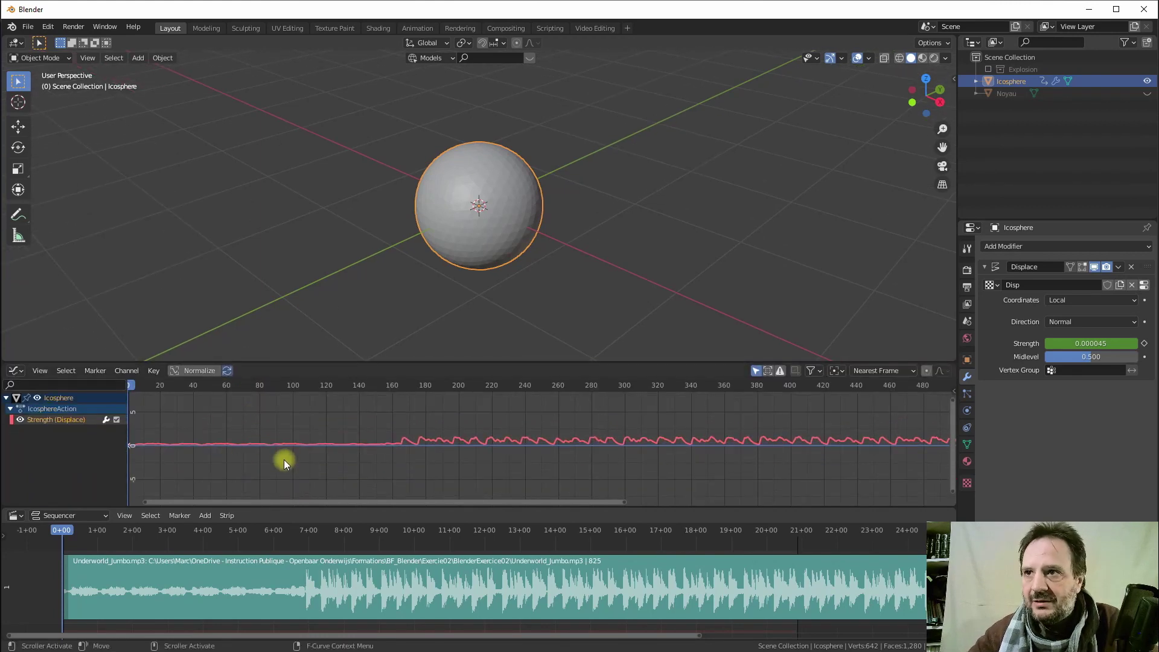
mouse_move(165, 387)
left_mouse_down()
mouse_move(465, 427)
mouse_move(400, 439)
left_mouse_up()
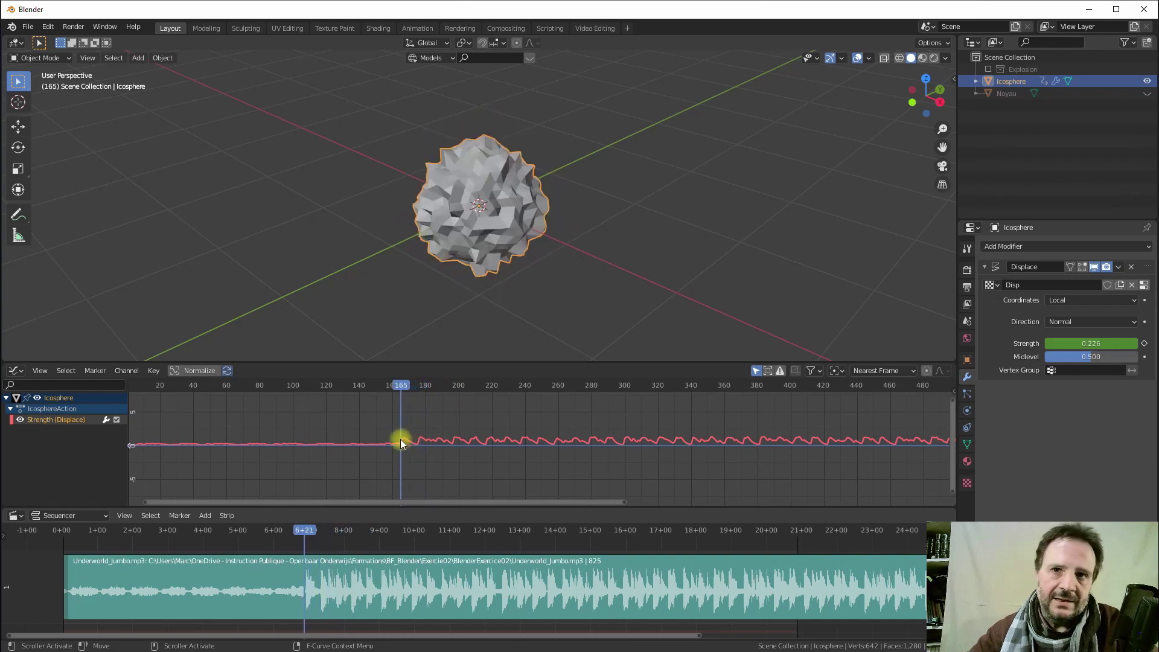
mouse_move(399, 387)
left_mouse_down()
mouse_move(130, 402)
mouse_move(348, 409)
mouse_move(350, 383)
mouse_move(411, 383)
mouse_move(399, 390)
left_mouse_up()
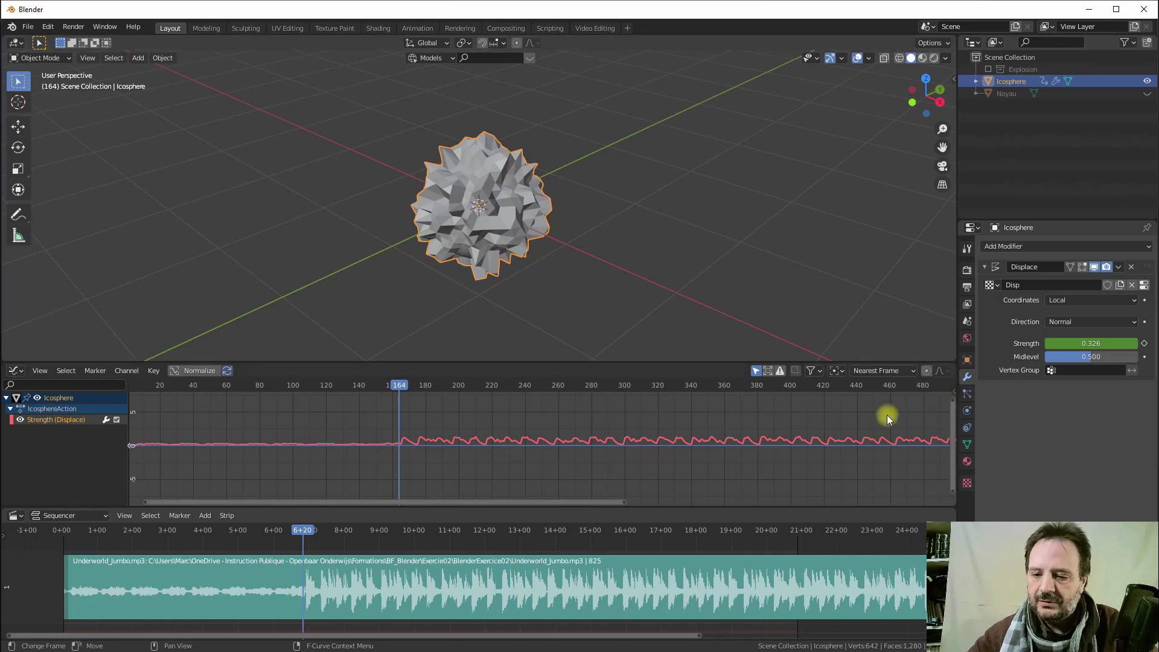
Show the Graph Editor side panel's Modifiers tab with the Add Modifier list open
key("n")
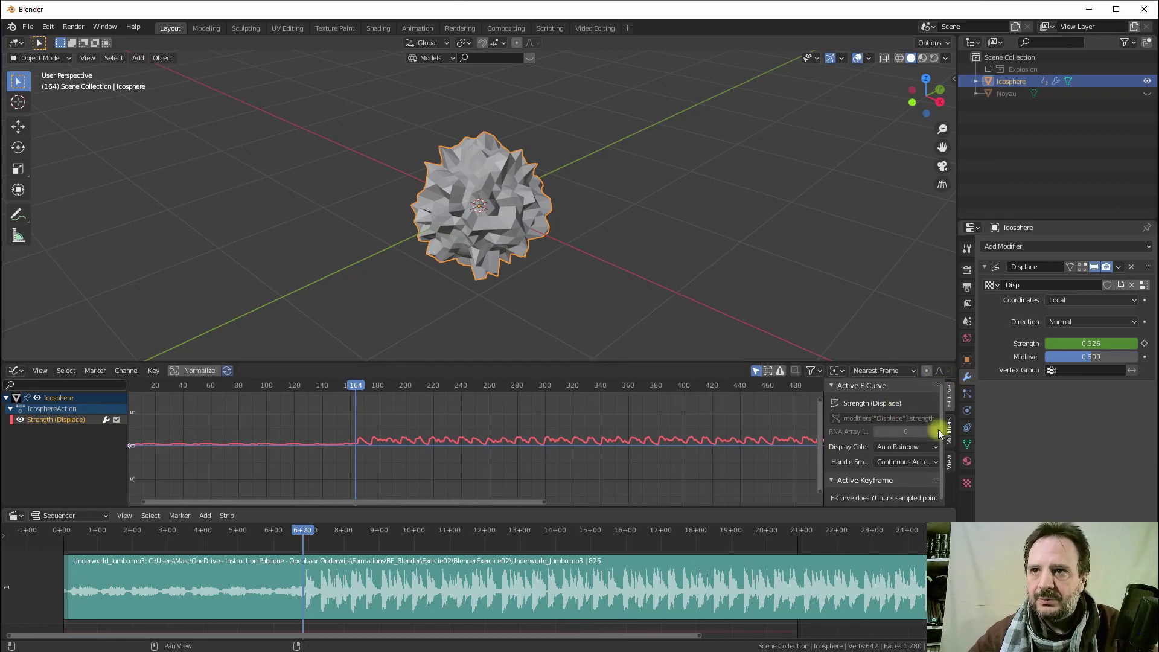
left_click(948, 433)
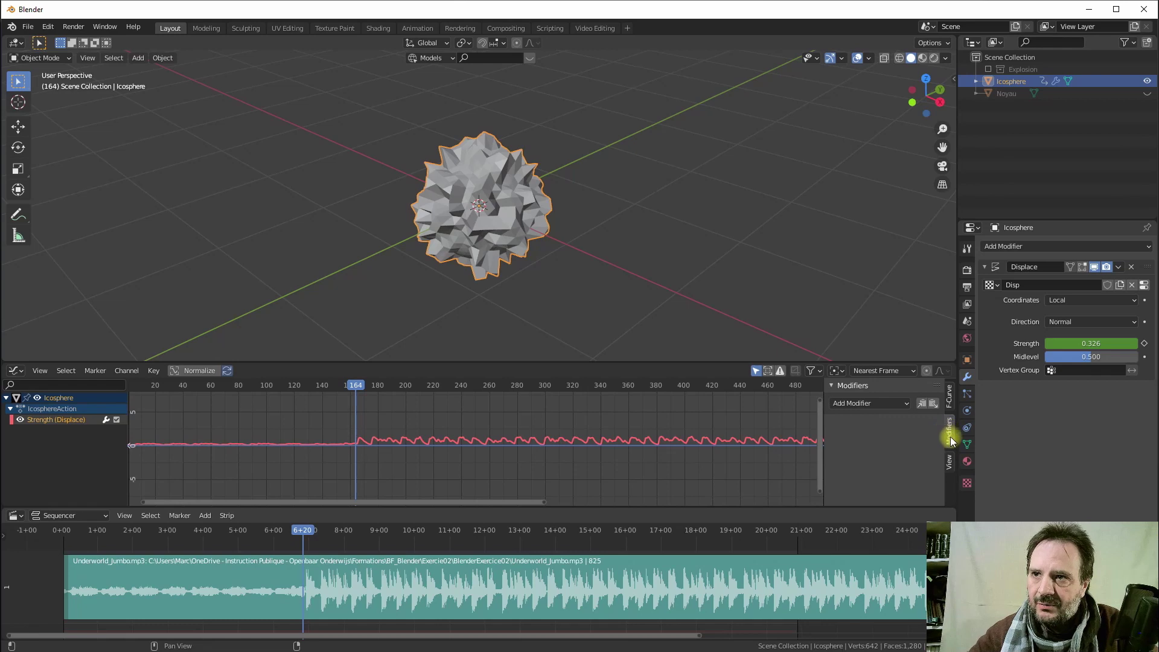
left_click(875, 403)
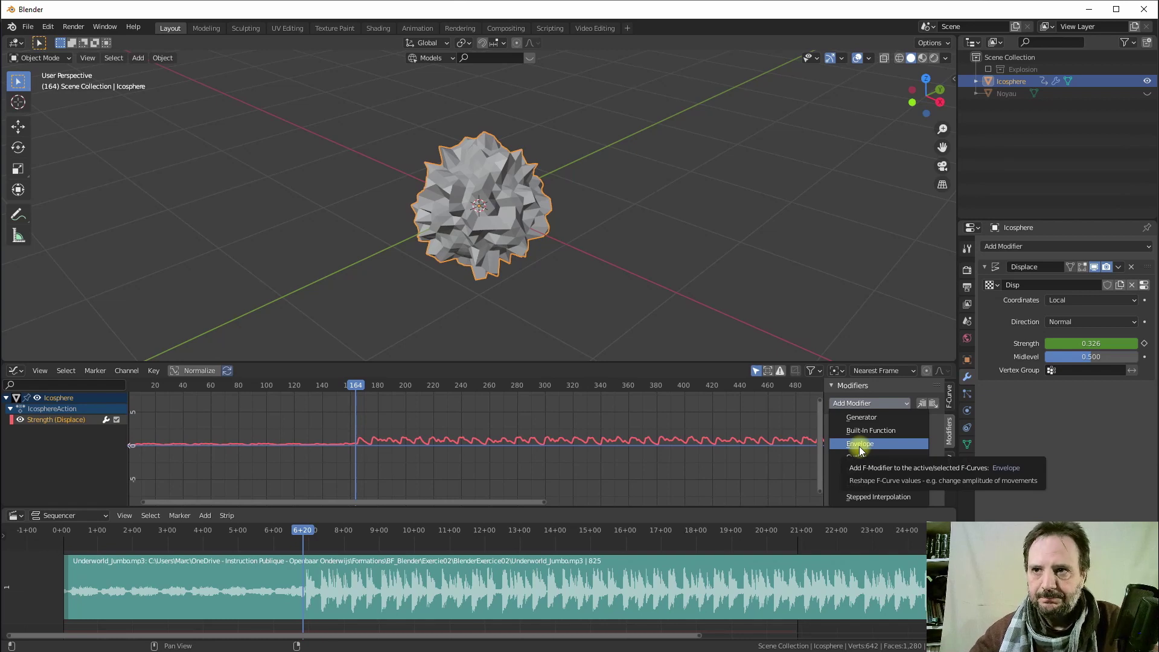
Add an Envelope modifier with a first control point whose minimum is -1
left_click(860, 449)
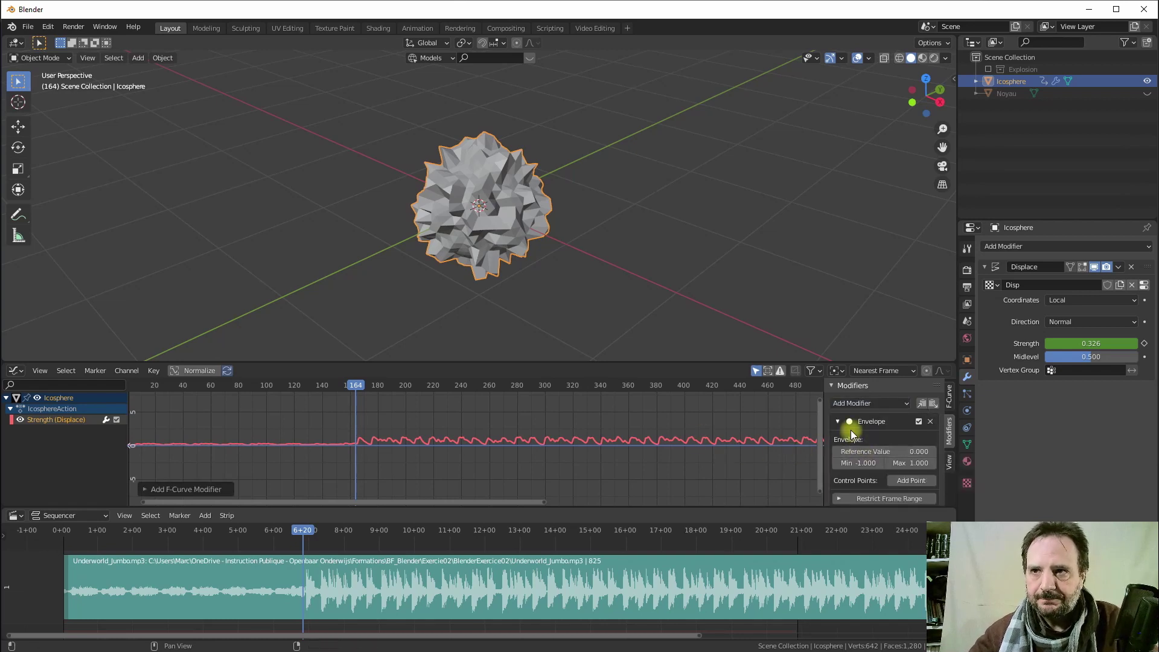
left_click_drag(351, 396, 356, 384)
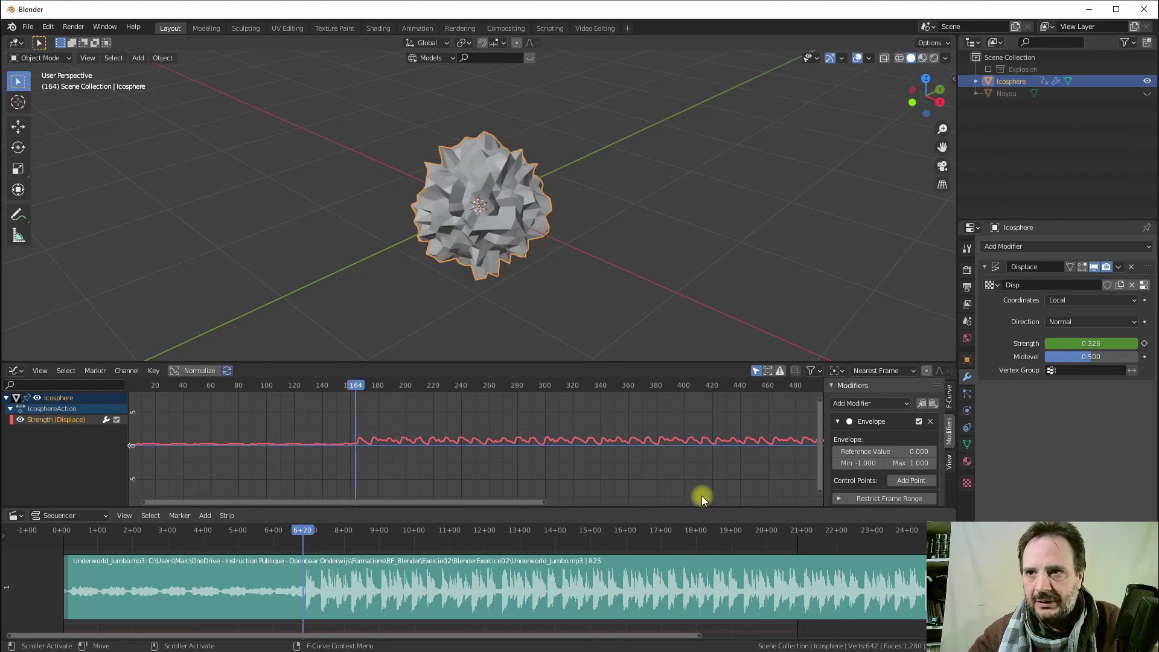
scroll(849, 459, "down", 1)
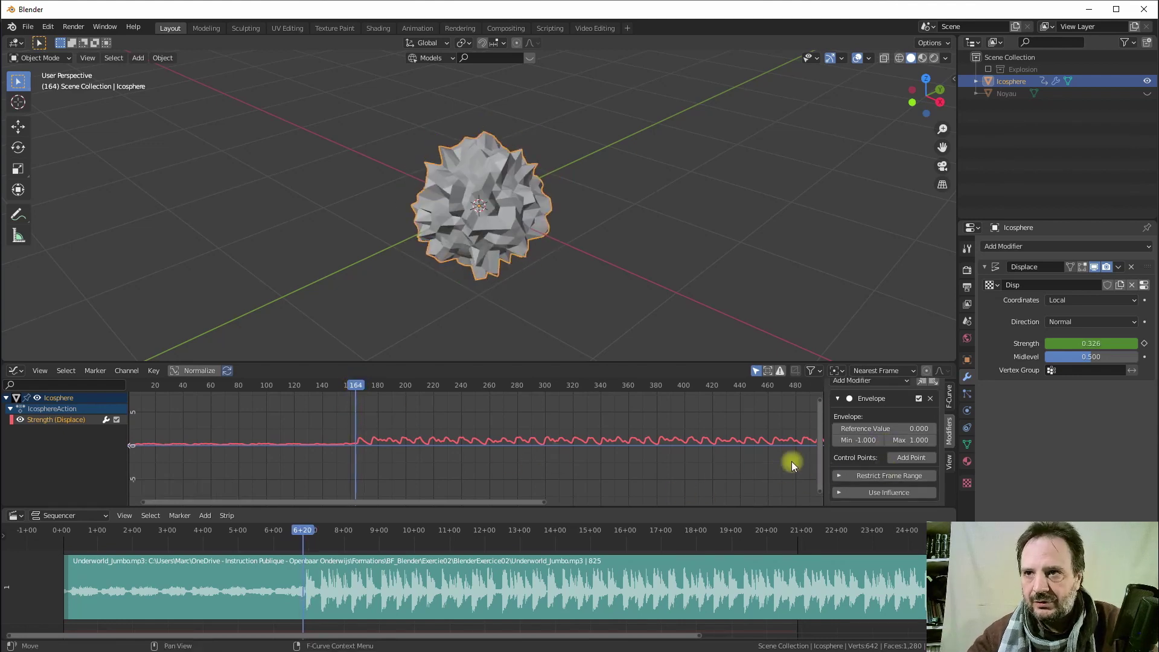
left_click(907, 459)
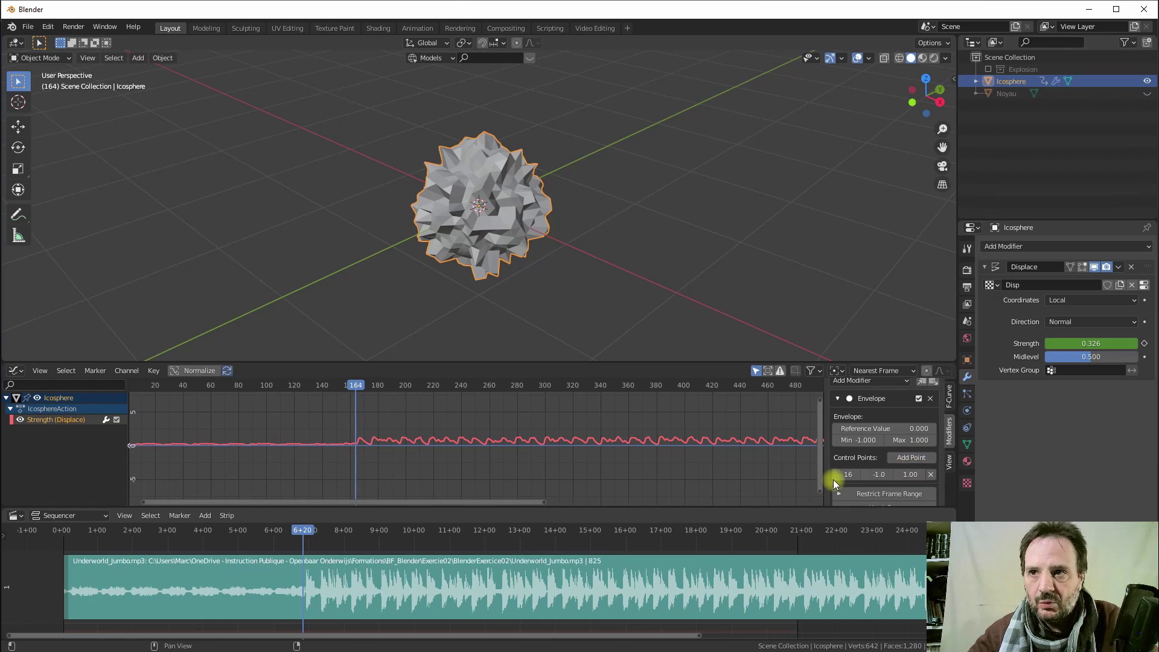
left_click(876, 474)
type("-1")
key("Return")
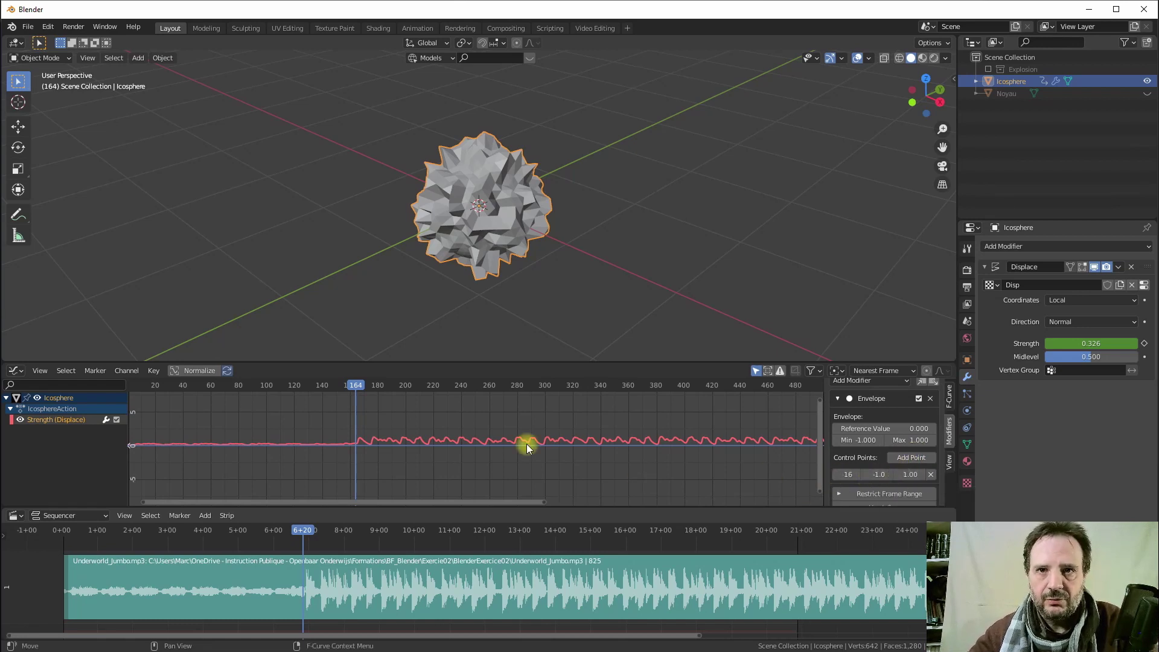
Add a second envelope control point at frame 168 with its maximum raised to 3.00
left_click_drag(356, 393, 359, 385)
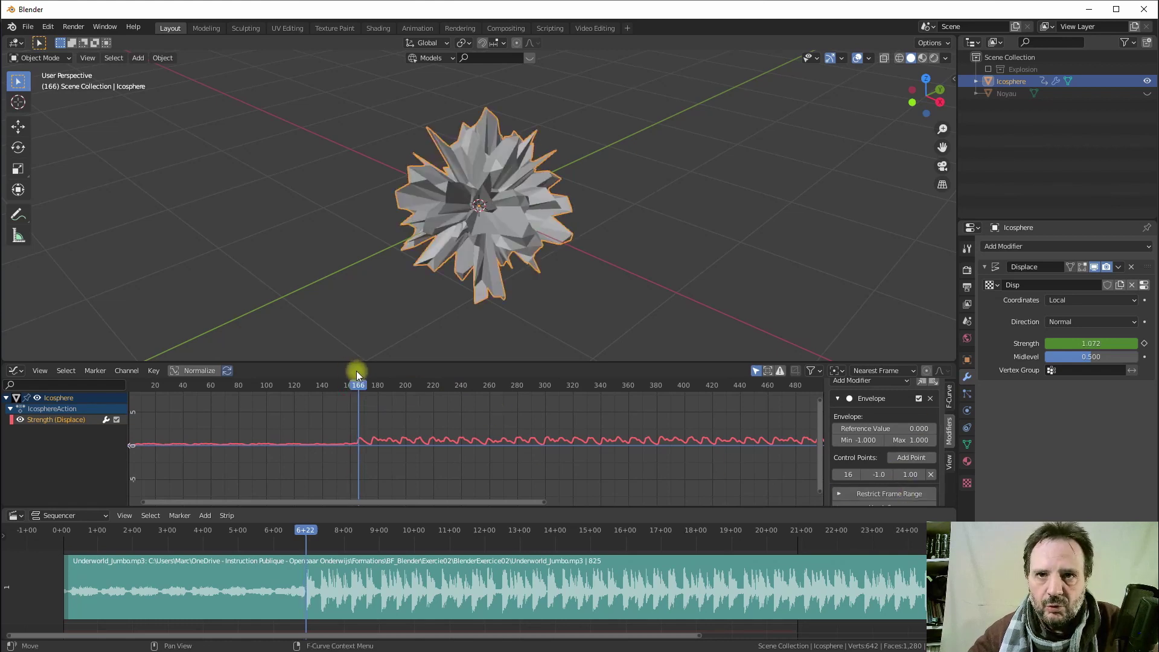
left_click_drag(348, 386, 361, 386)
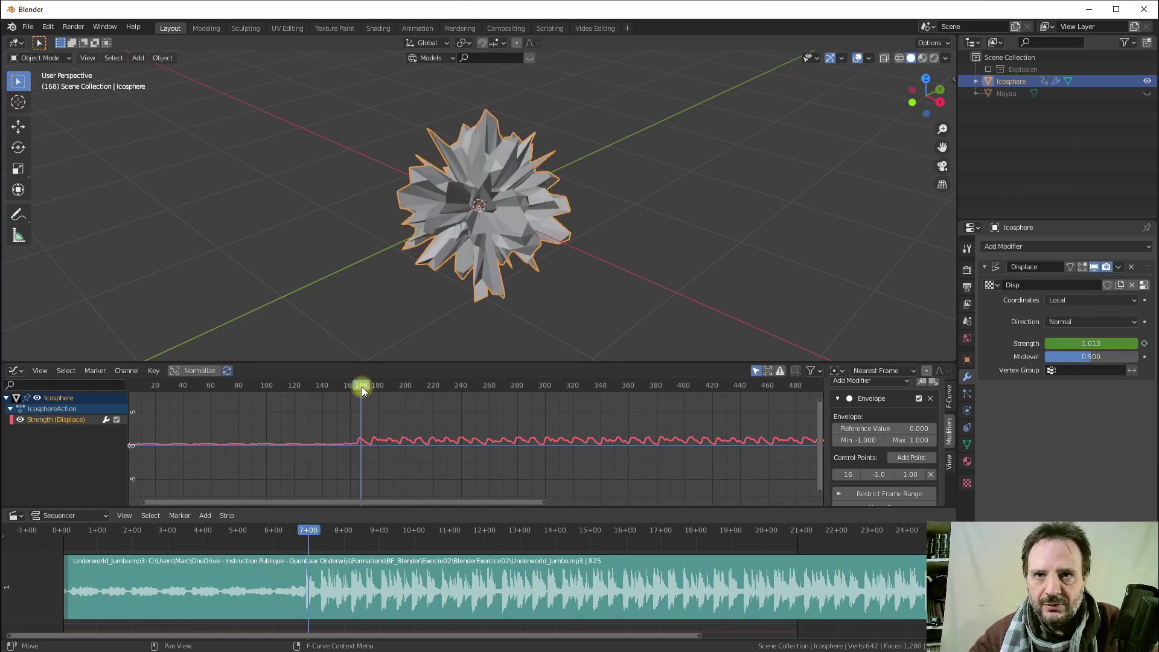
left_click(906, 459)
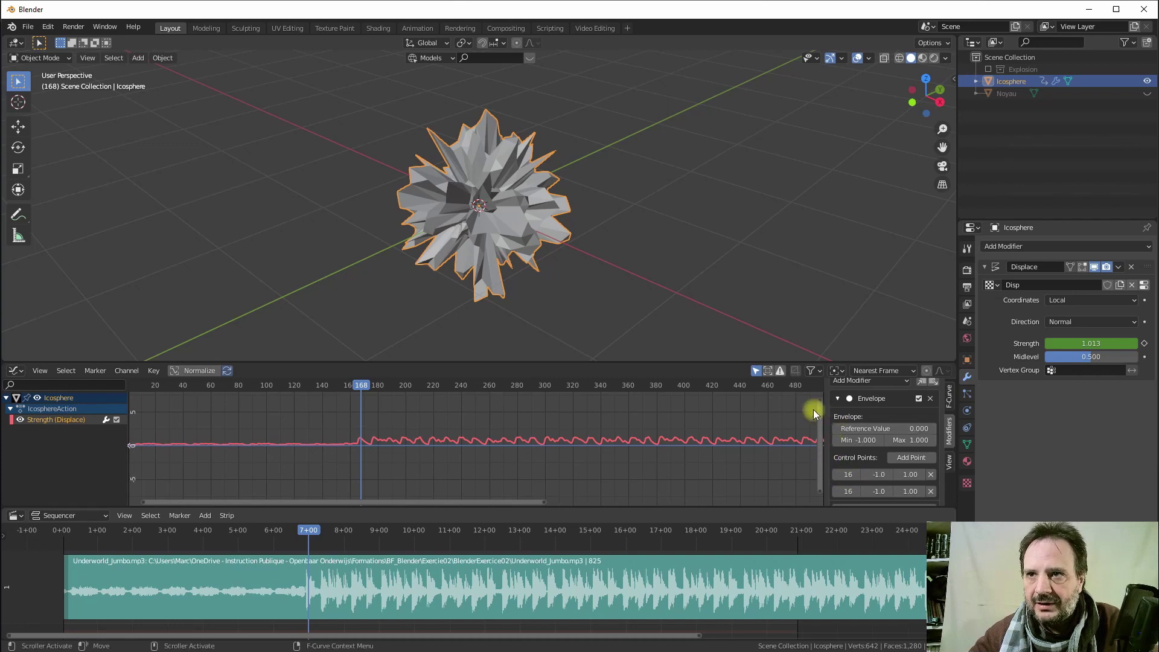
left_click_drag(823, 394, 766, 396)
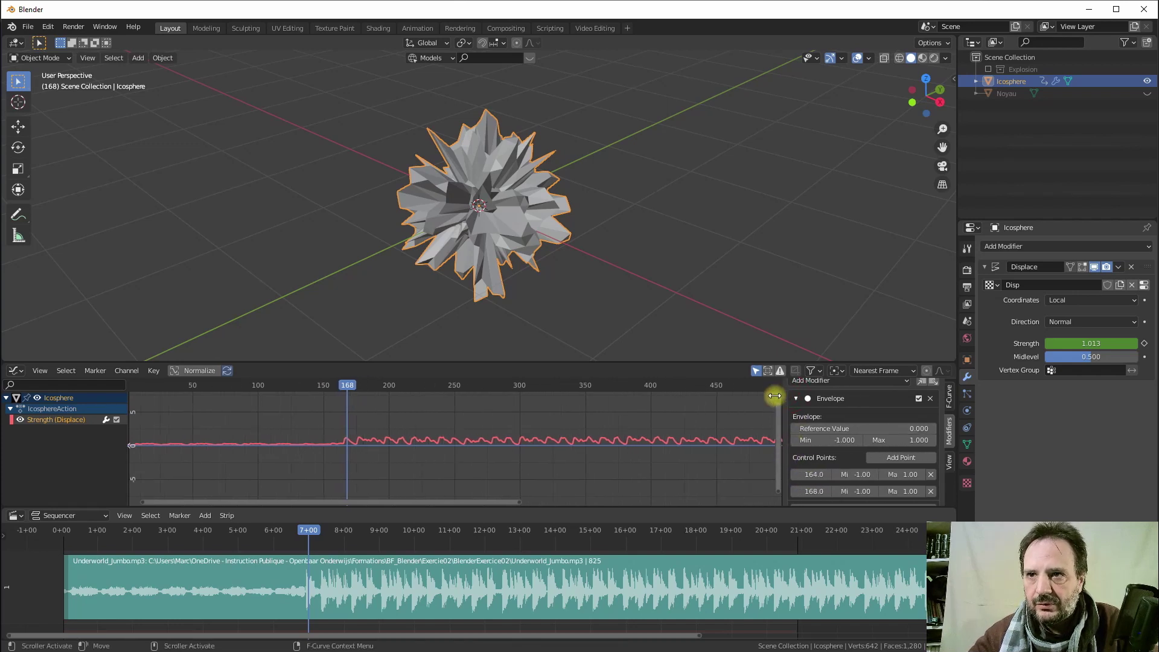
left_click_drag(799, 470, 800, 477)
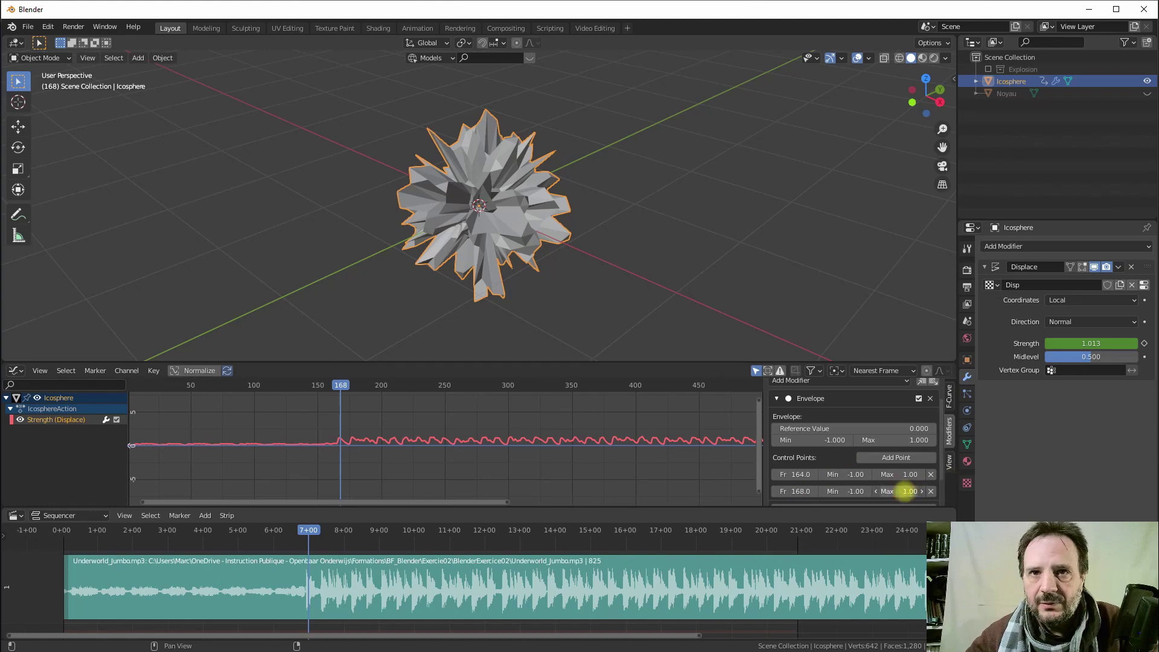
mouse_move(909, 490)
left_mouse_down()
mouse_move(926, 487)
mouse_move(915, 487)
left_mouse_up()
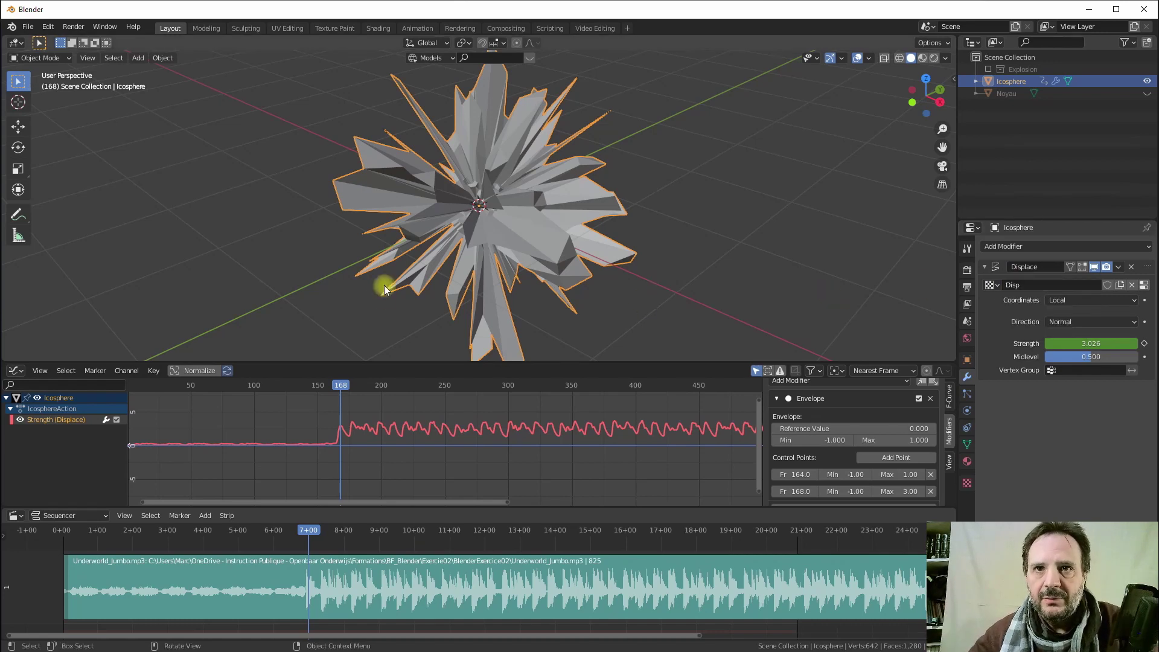
left_click_drag(340, 385, 522, 396)
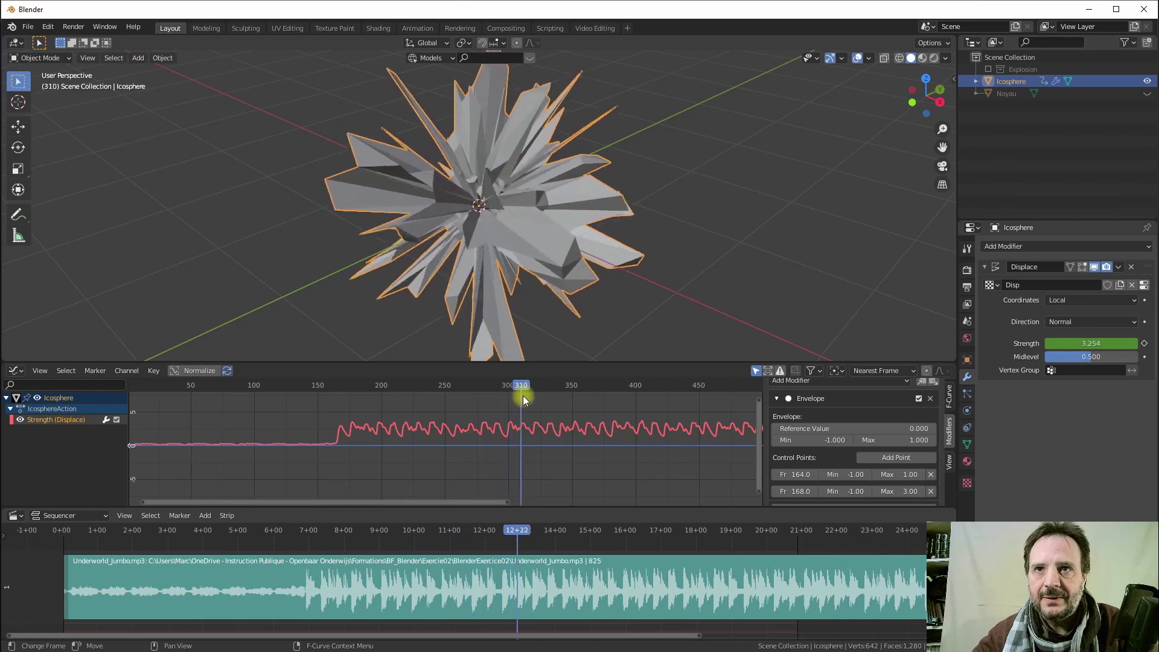
left_click_drag(522, 395, 454, 409)
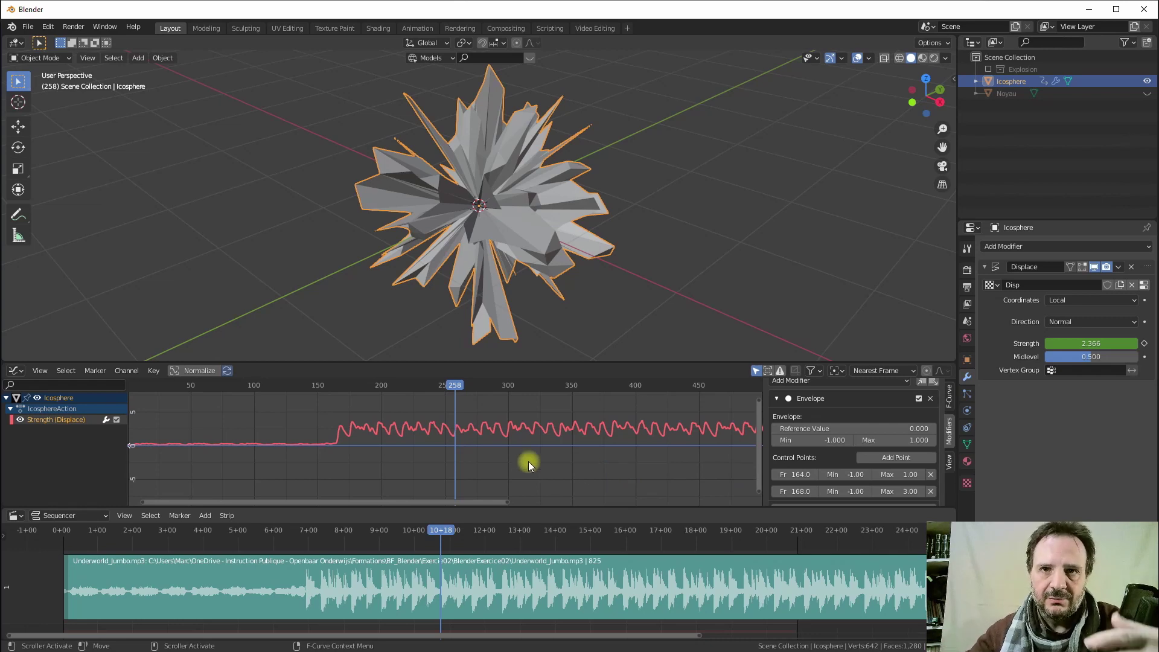
mouse_move(445, 384)
left_mouse_down()
mouse_move(150, 387)
mouse_move(339, 388)
left_mouse_up()
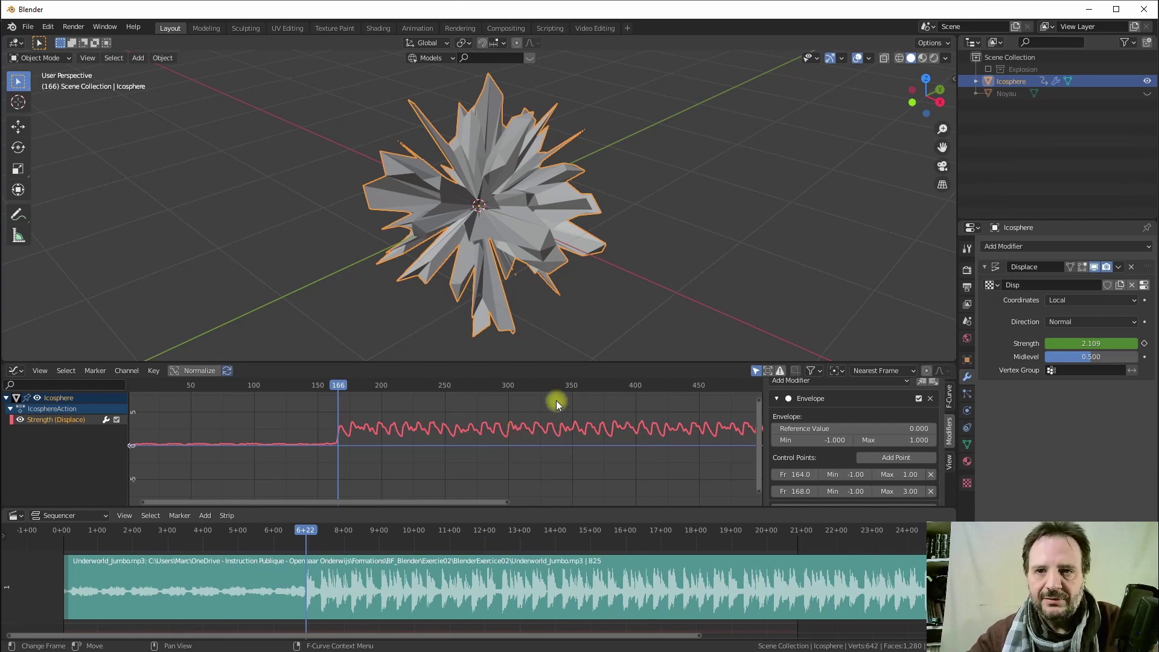
left_click_drag(303, 532, 267, 535)
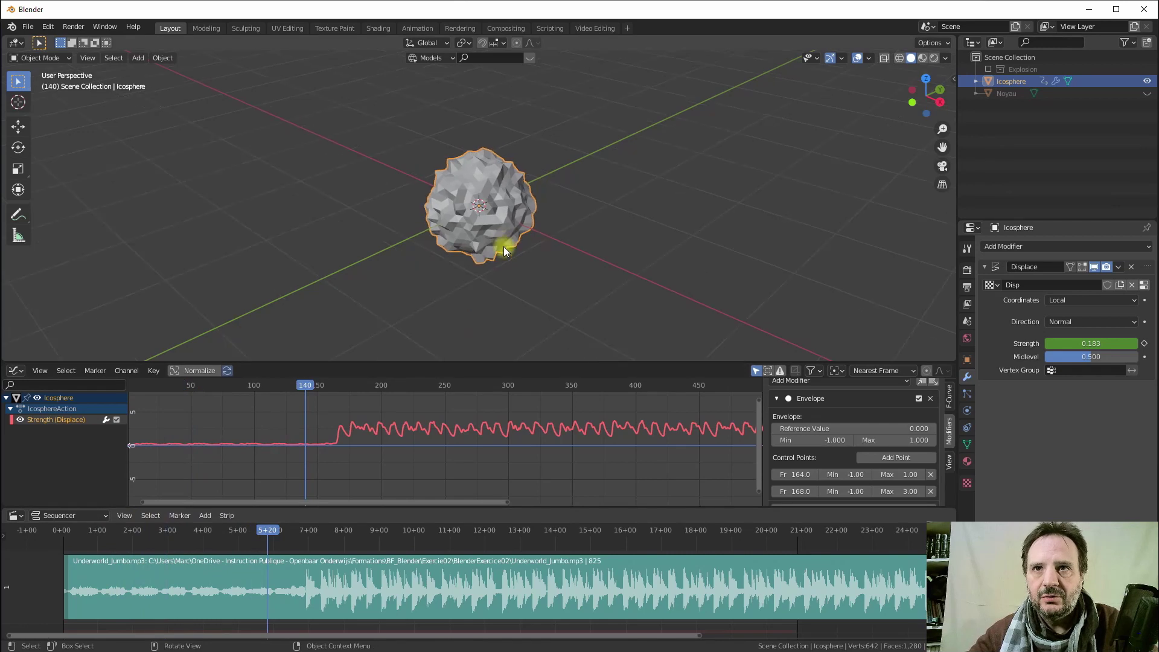
mouse_move(492, 266)
middle_mouse_down()
mouse_move(516, 258)
mouse_move(513, 221)
mouse_move(408, 226)
mouse_move(463, 315)
middle_mouse_up()
left_click_drag(305, 392, 588, 425)
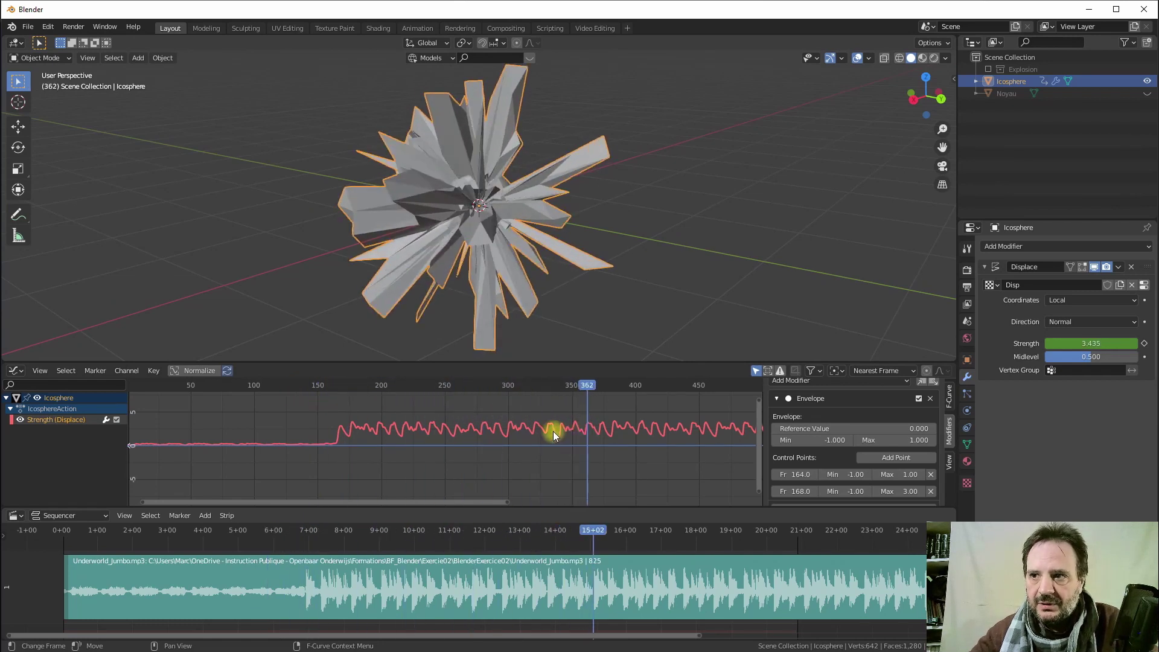